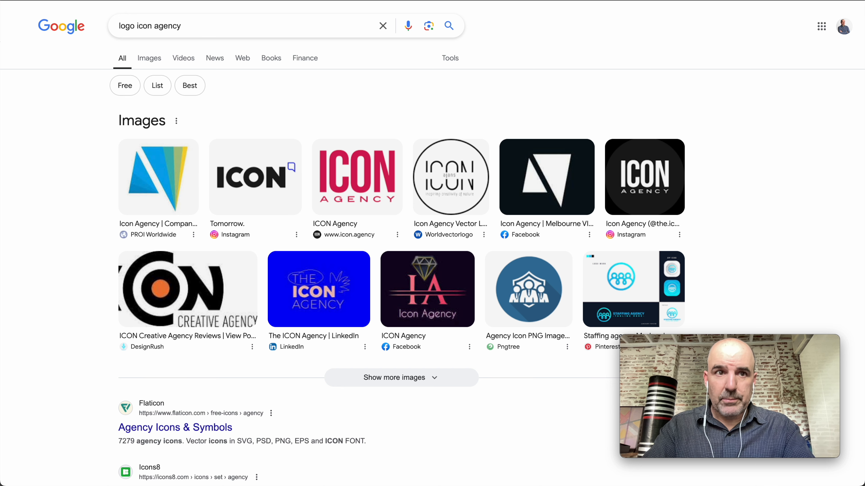
Switch to the tochat.be dashboard and open the Widgets menu
{"action": "key", "text": "ctrl+Tab"}
{"action": "left_click", "coordinate": [89, 24]}
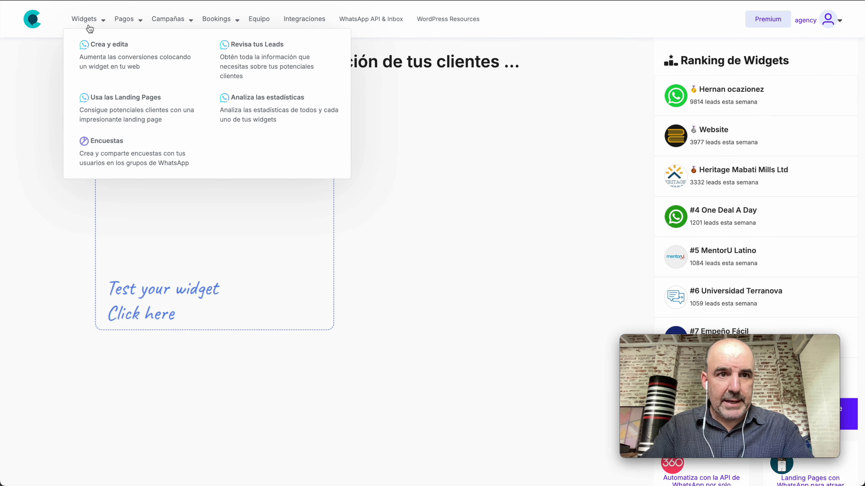
Set the account profile language to English and save it
{"action": "left_click", "coordinate": [119, 60]}
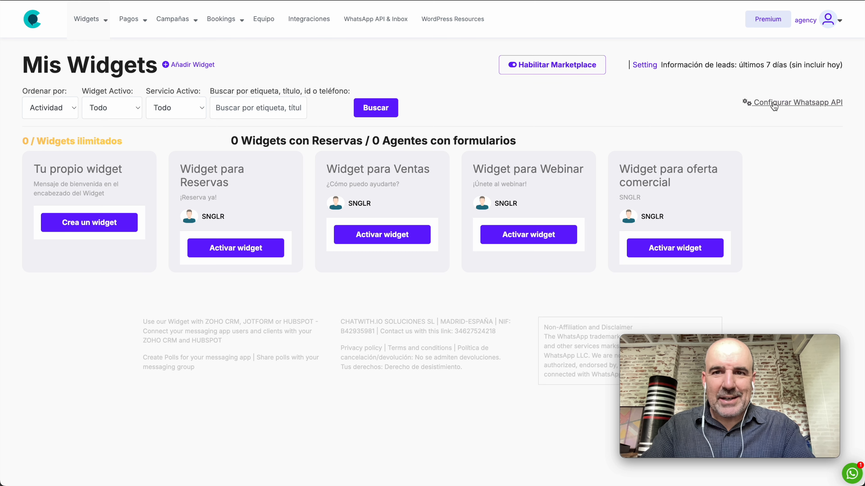
{"action": "left_click", "coordinate": [826, 25]}
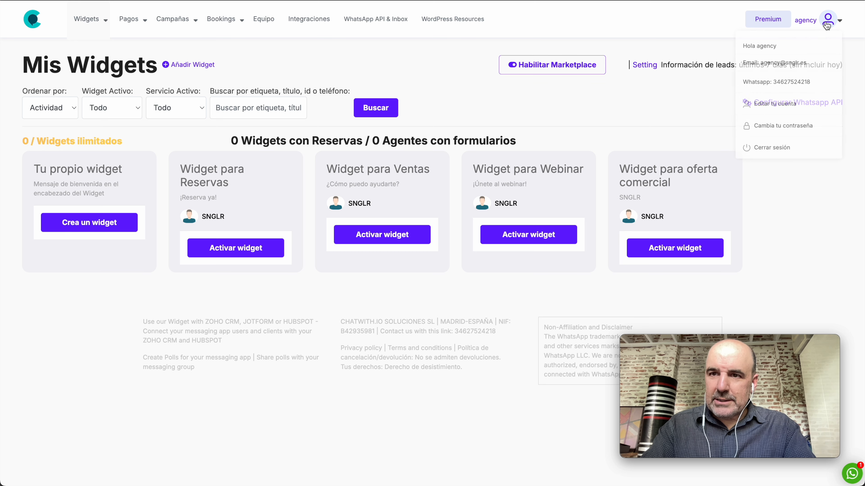
{"action": "left_click", "coordinate": [786, 105]}
{"action": "scroll", "coordinate": [636, 165], "scroll_direction": "down", "scroll_amount": 3}
{"action": "left_click", "coordinate": [391, 302]}
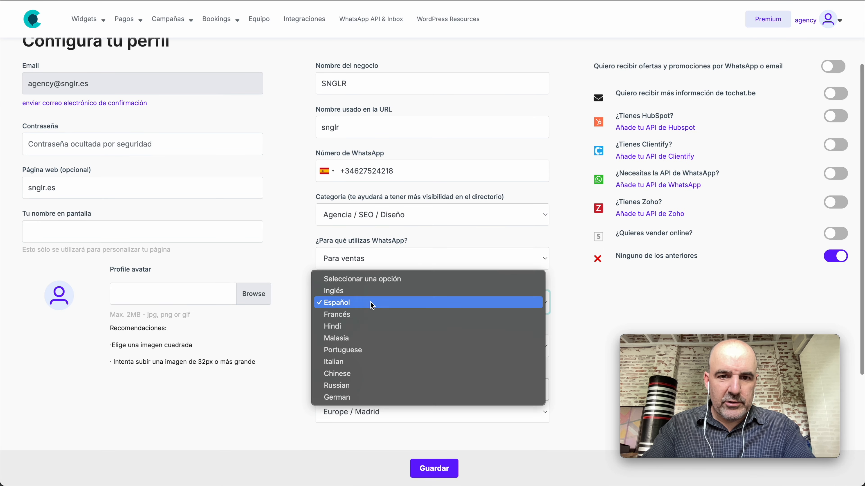
{"action": "left_click", "coordinate": [341, 292]}
{"action": "left_click", "coordinate": [418, 468]}
Change the Business Name to 'Agency Madrid' and save the profile
{"action": "scroll", "coordinate": [362, 354], "scroll_direction": "down", "scroll_amount": 5}
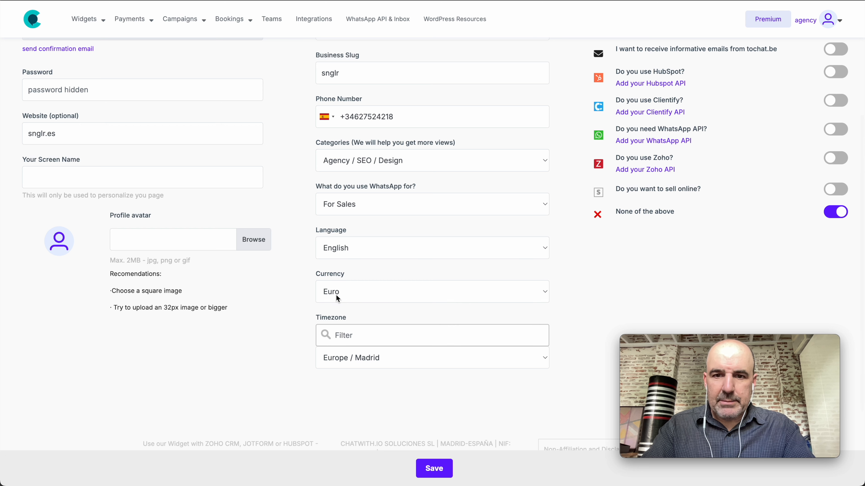
{"action": "scroll", "coordinate": [355, 293], "scroll_direction": "up", "scroll_amount": 4}
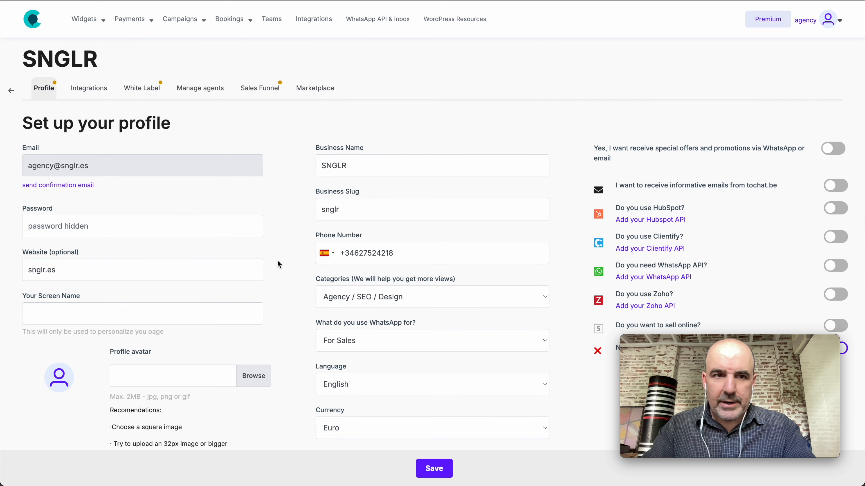
{"action": "double_click", "coordinate": [45, 55]}
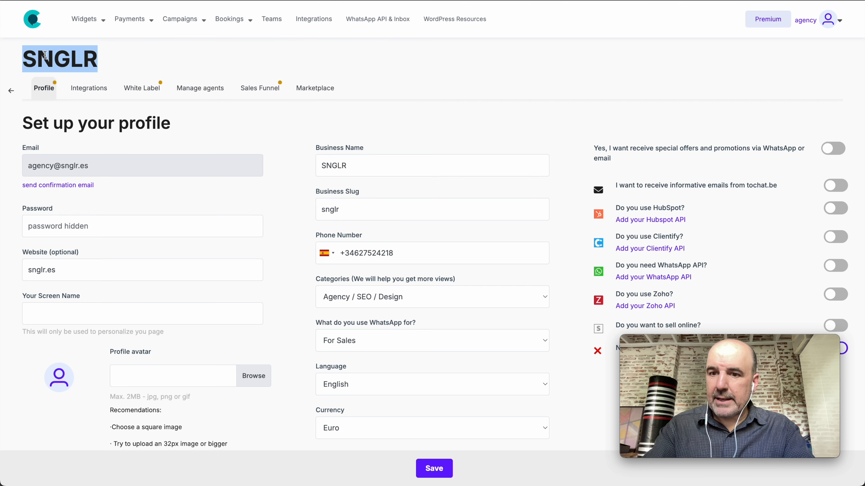
{"action": "left_click", "coordinate": [376, 167]}
{"action": "key", "text": "ctrl+a"}
{"action": "type", "text": "Agency Madrid"}
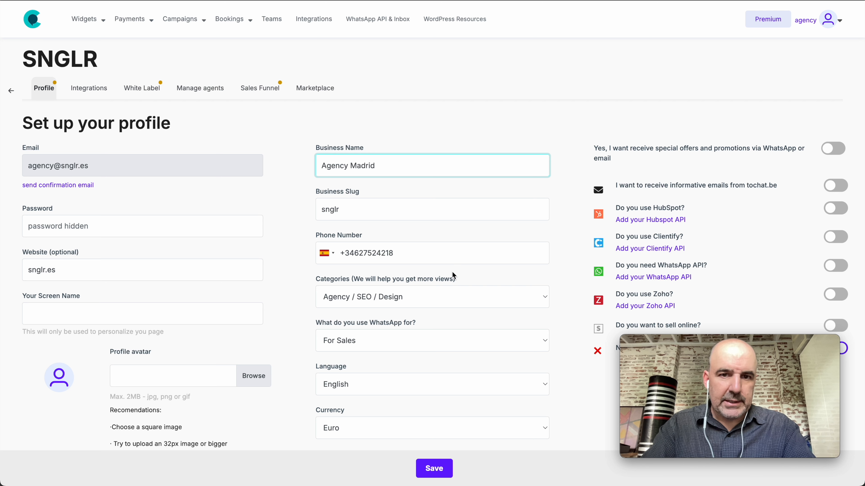
{"action": "left_click", "coordinate": [441, 469]}
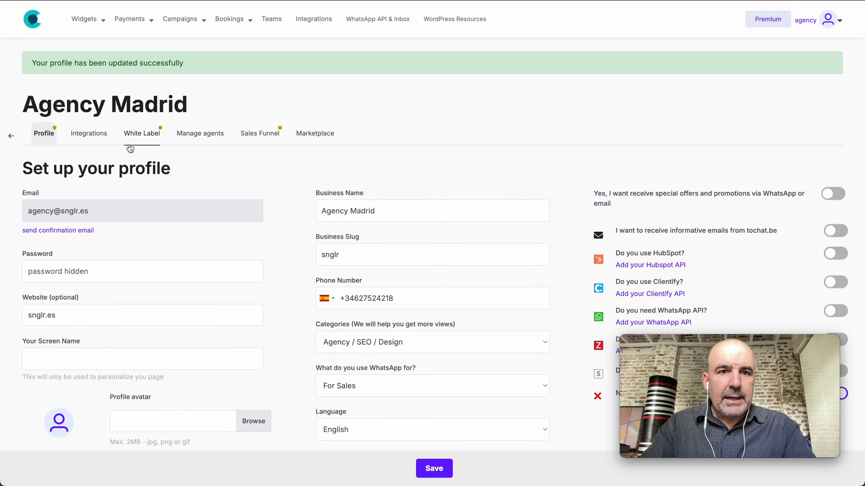
{"action": "left_click", "coordinate": [145, 135]}
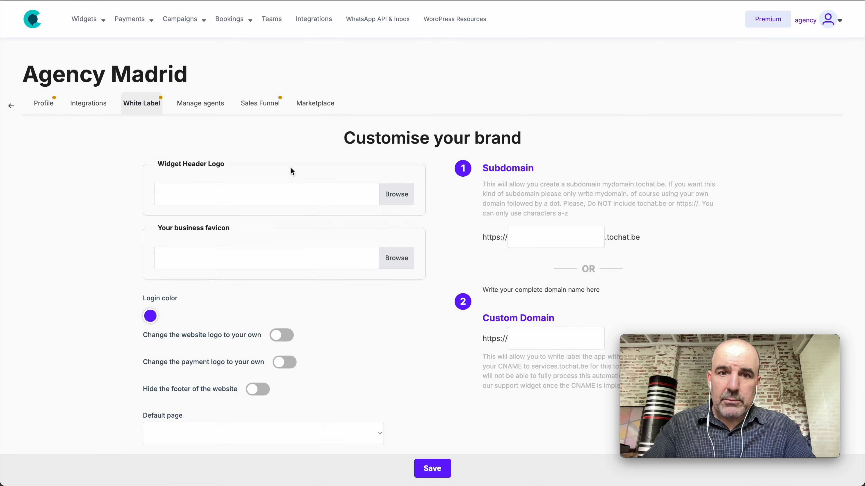
Use icon-agency.png as both the widget header logo and the business favicon
{"action": "left_click", "coordinate": [390, 195]}
{"action": "double_click", "coordinate": [174, 74]}
{"action": "left_click", "coordinate": [400, 260]}
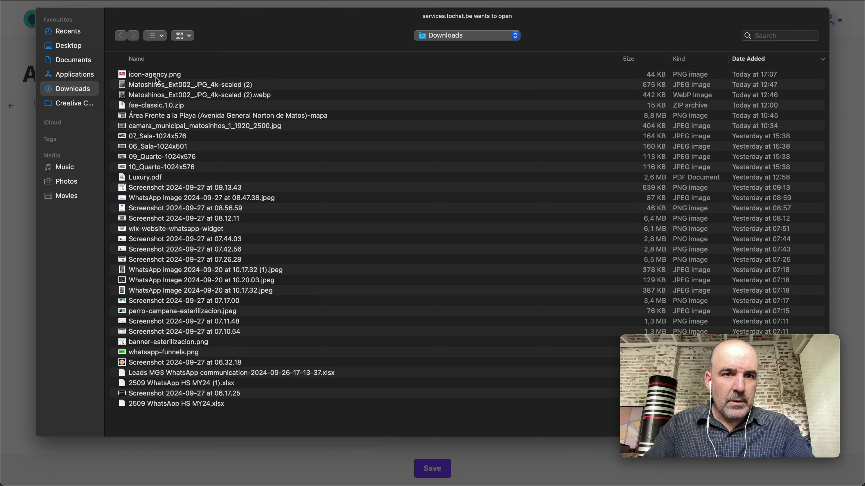
{"action": "double_click", "coordinate": [156, 78]}
Hide the website footer, show own logo on payment page and website, and save
{"action": "scroll", "coordinate": [236, 327], "scroll_direction": "down", "scroll_amount": 3}
{"action": "left_click", "coordinate": [248, 339]}
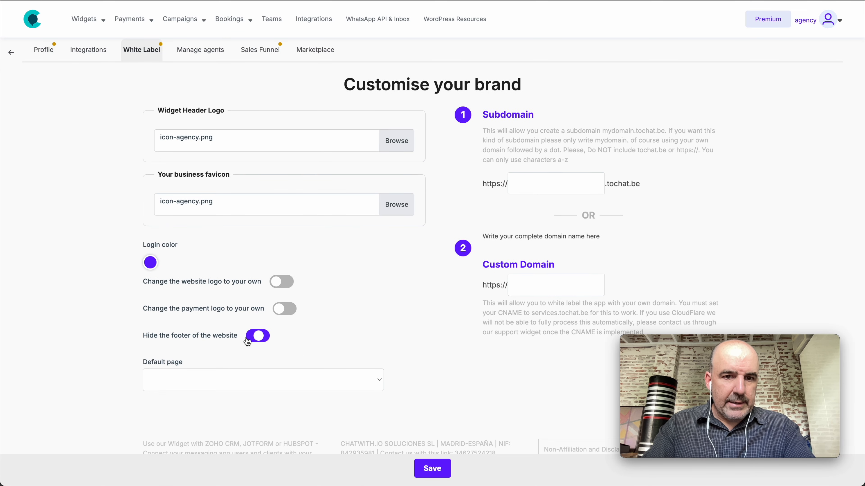
{"action": "left_click", "coordinate": [281, 310]}
{"action": "left_click", "coordinate": [284, 284]}
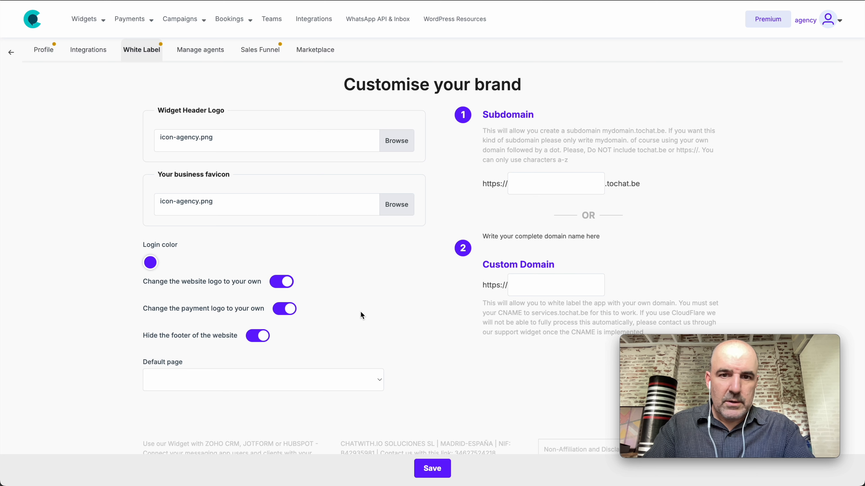
{"action": "left_click", "coordinate": [432, 468]}
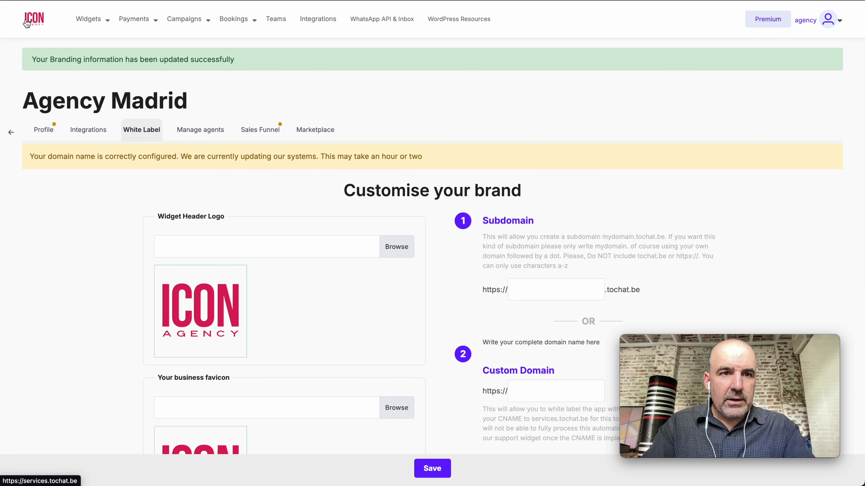
Set the login colour to the logo's crimson with the eyedropper and save
{"action": "scroll", "coordinate": [221, 348], "scroll_direction": "down", "scroll_amount": 5}
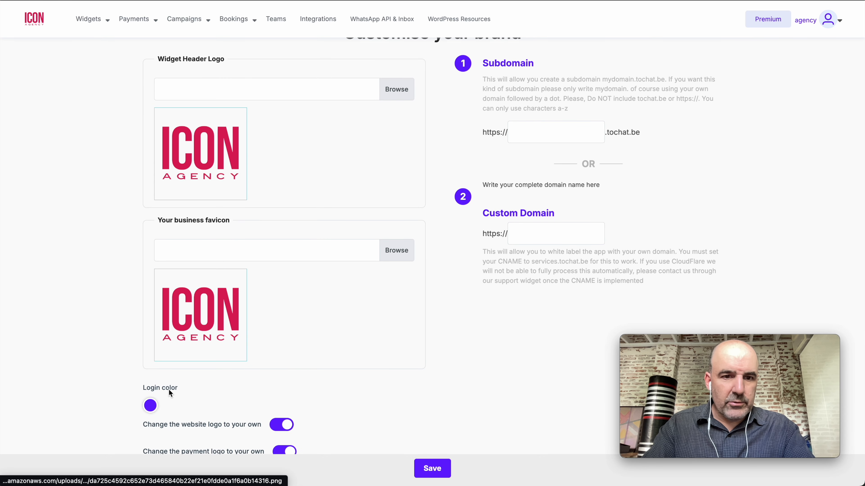
{"action": "left_click", "coordinate": [150, 405]}
{"action": "left_click", "coordinate": [152, 357]}
{"action": "left_click", "coordinate": [187, 165]}
{"action": "left_click", "coordinate": [302, 322]}
{"action": "left_click", "coordinate": [442, 472]}
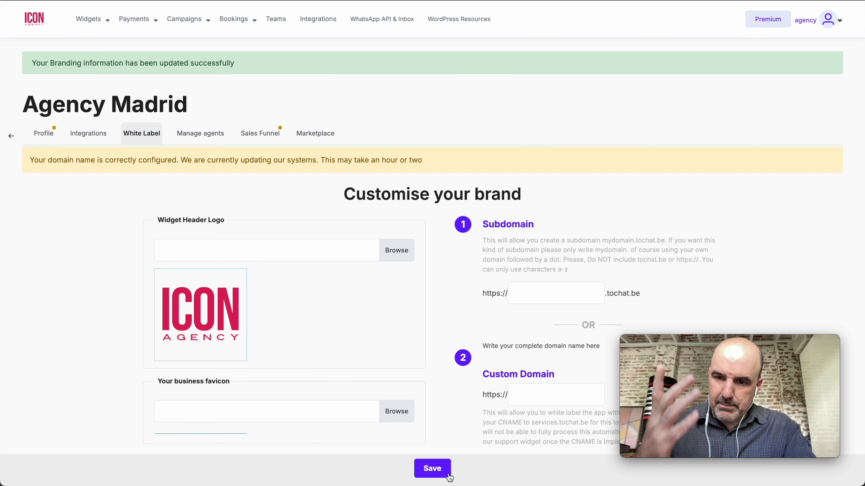
Locate the Custom Domain section, then go to the IONOS subdomain list
{"action": "scroll", "coordinate": [440, 386], "scroll_direction": "down", "scroll_amount": 10}
{"action": "scroll", "coordinate": [412, 309], "scroll_direction": "up", "scroll_amount": 8}
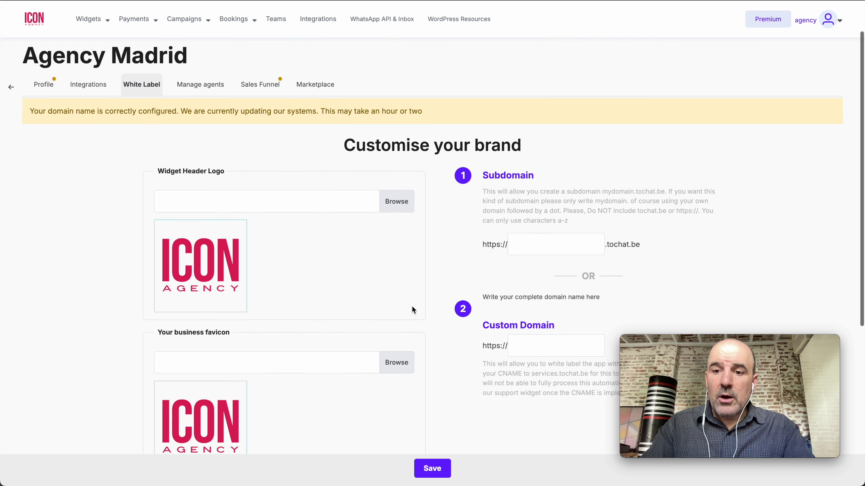
{"action": "scroll", "coordinate": [412, 310], "scroll_direction": "up", "scroll_amount": 1}
{"action": "scroll", "coordinate": [412, 310], "scroll_direction": "down", "scroll_amount": 3}
{"action": "left_click_drag", "start_coordinate": [485, 243], "coordinate": [559, 243]}
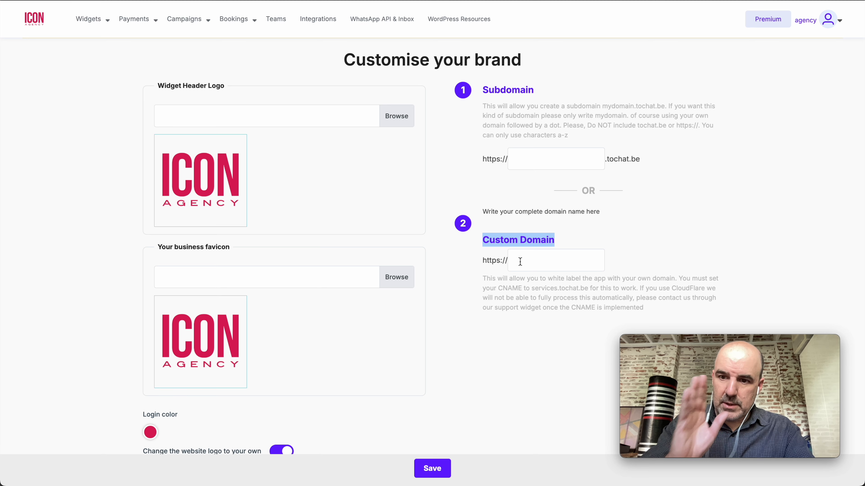
{"action": "key", "text": "ctrl+Tab"}
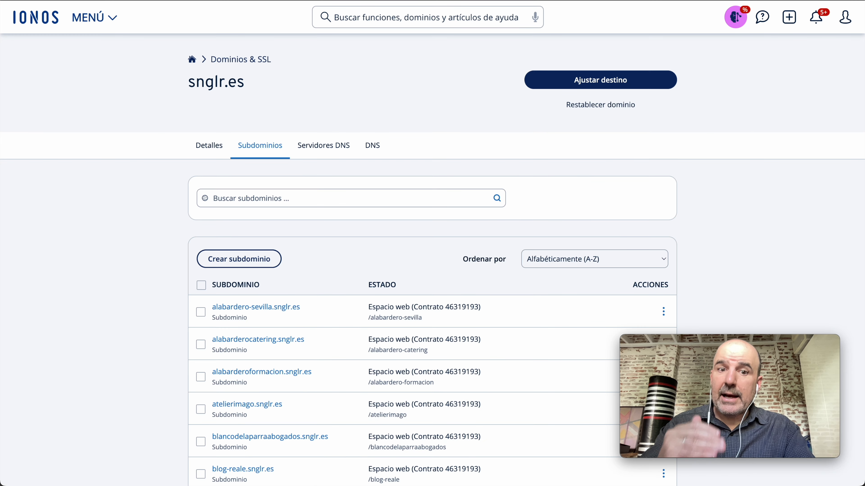
Find wa.snglr.es in IONOS's subdomain list and paste it into tochat.be's Custom Domain field
{"action": "scroll", "coordinate": [440, 261], "scroll_direction": "down", "scroll_amount": 5}
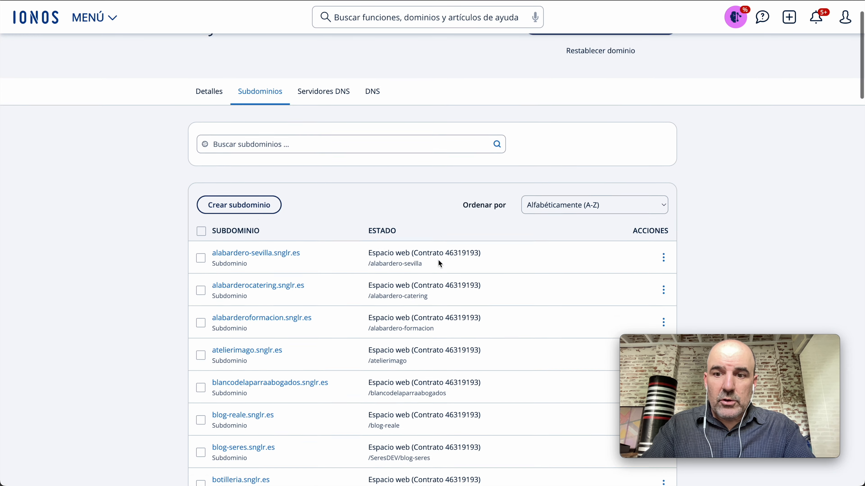
{"action": "key", "text": "ctrl+f"}
{"action": "type", "text": "wa.sngl"}
{"action": "scroll", "coordinate": [478, 385], "scroll_direction": "down", "scroll_amount": 8}
{"action": "scroll", "coordinate": [482, 400], "scroll_direction": "up", "scroll_amount": 15}
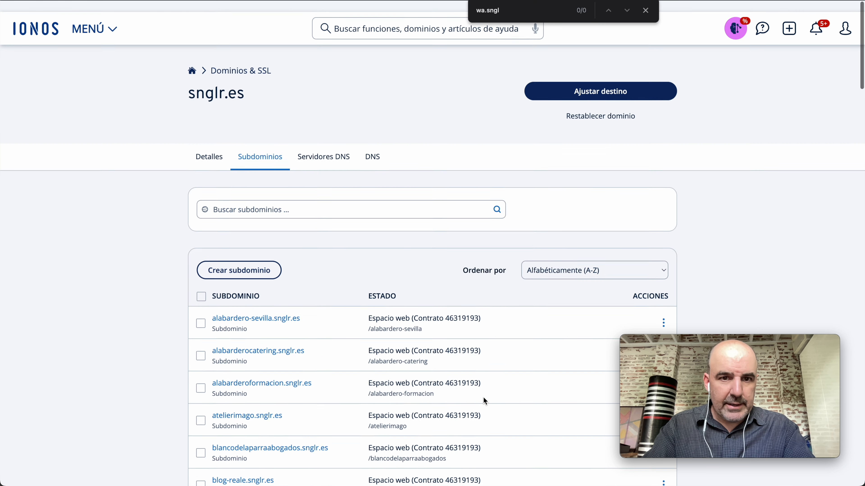
{"action": "left_click", "coordinate": [305, 199]}
{"action": "type", "text": "wa.snglr.es"}
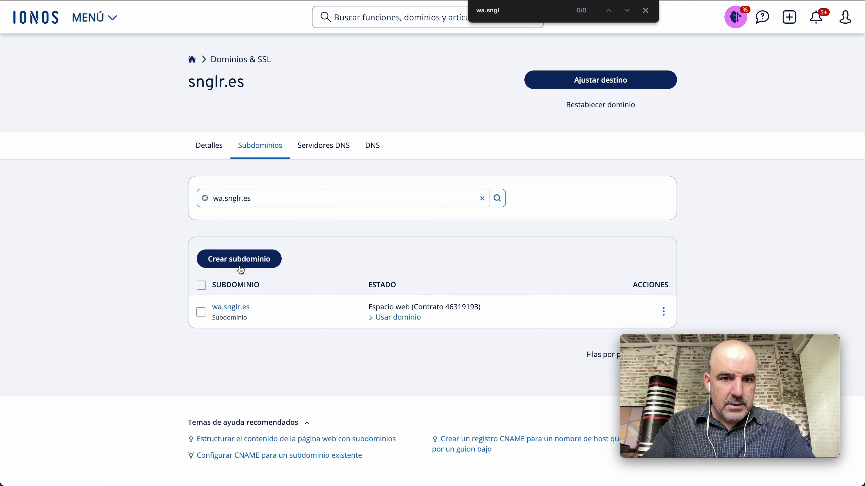
{"action": "left_click_drag", "start_coordinate": [259, 308], "coordinate": [213, 308]}
{"action": "key", "text": "super+c"}
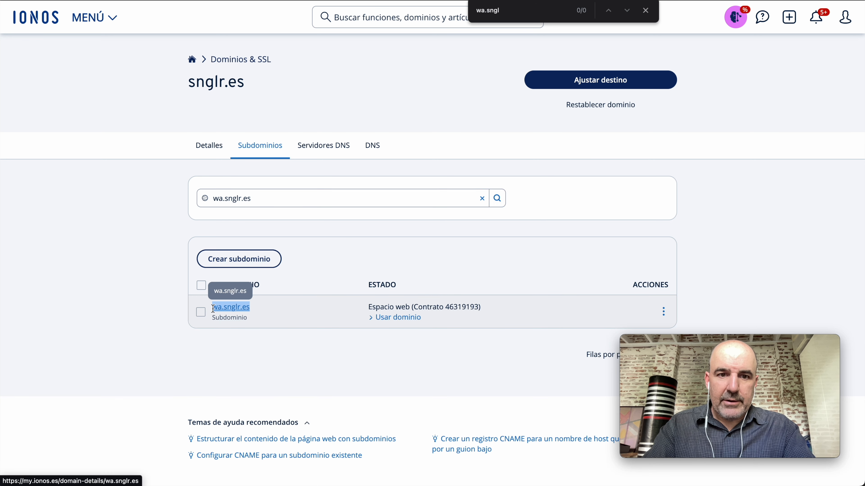
{"action": "key", "text": "ctrl+Tab"}
{"action": "left_click", "coordinate": [548, 261]}
{"action": "key", "text": "super+v"}
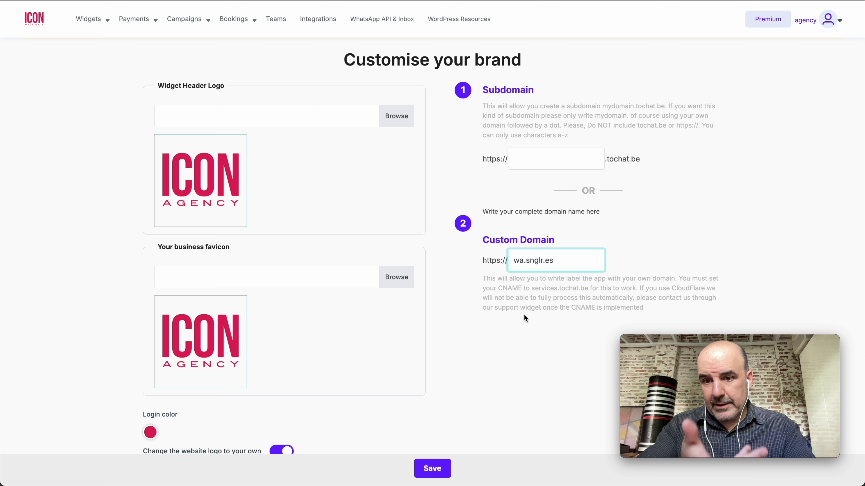
Note the services.tochat.be CNAME target and save wa.snglr.es as the custom domain
{"action": "key", "text": "super+a"}
{"action": "left_click", "coordinate": [511, 282]}
{"action": "left_click_drag", "start_coordinate": [531, 288], "coordinate": [588, 288]}
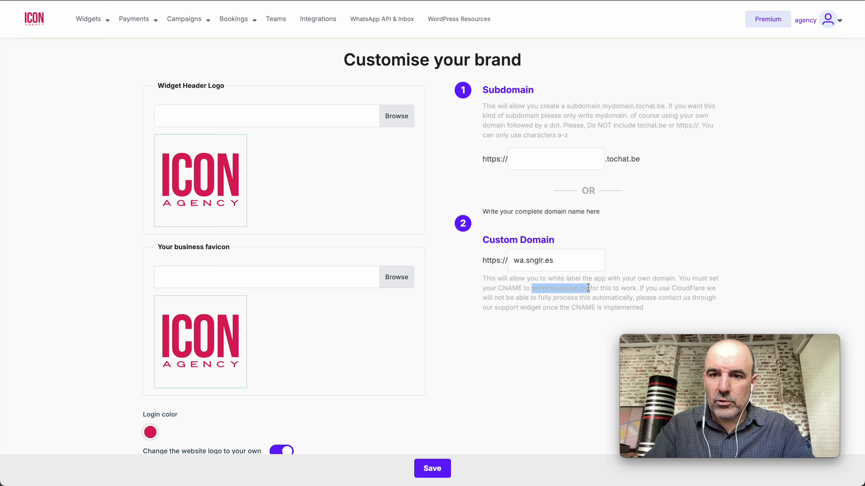
{"action": "left_click_drag", "start_coordinate": [532, 289], "coordinate": [587, 289]}
{"action": "left_click_drag", "start_coordinate": [532, 289], "coordinate": [582, 289]}
{"action": "key", "text": "ctrl+c"}
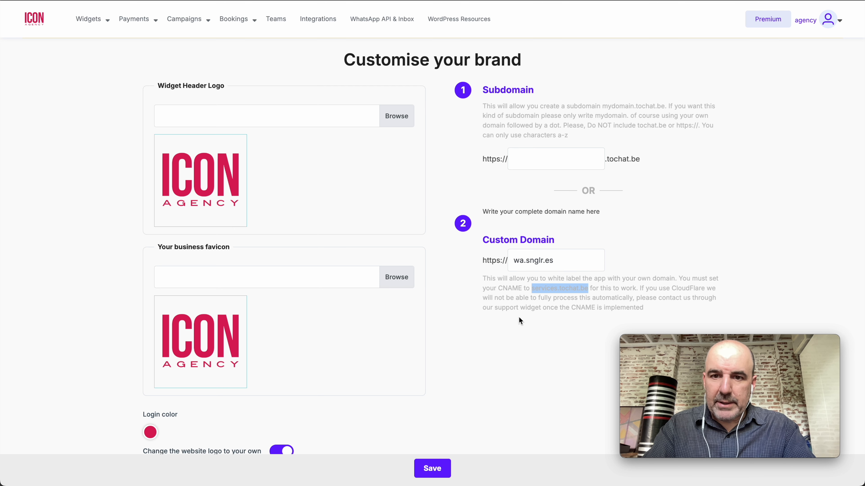
{"action": "scroll", "coordinate": [518, 317], "scroll_direction": "down", "scroll_amount": 3}
{"action": "left_click", "coordinate": [436, 468]}
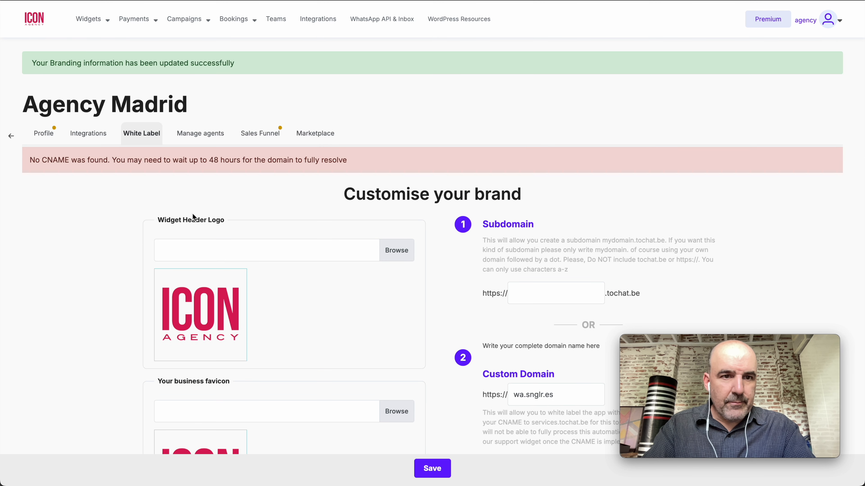
{"action": "left_click", "coordinate": [299, 1]}
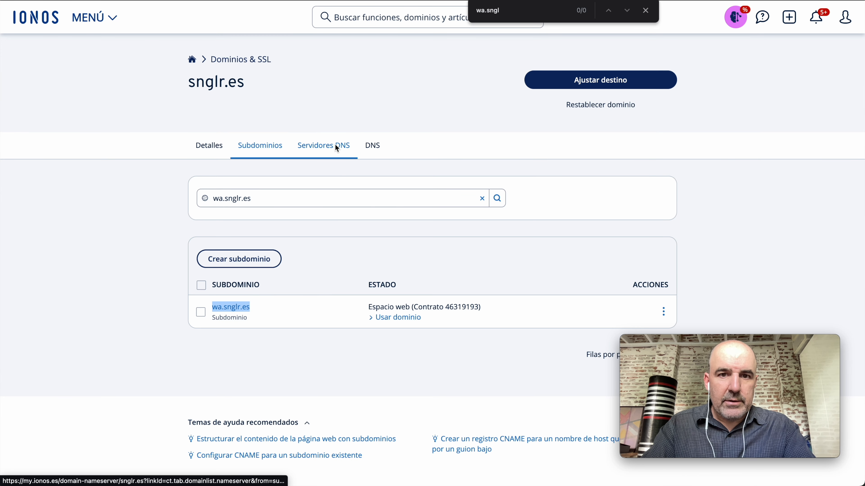
Start a new CNAME record in the snglr.es DNS settings
{"action": "left_click", "coordinate": [376, 147]}
{"action": "scroll", "coordinate": [427, 233], "scroll_direction": "down", "scroll_amount": 5}
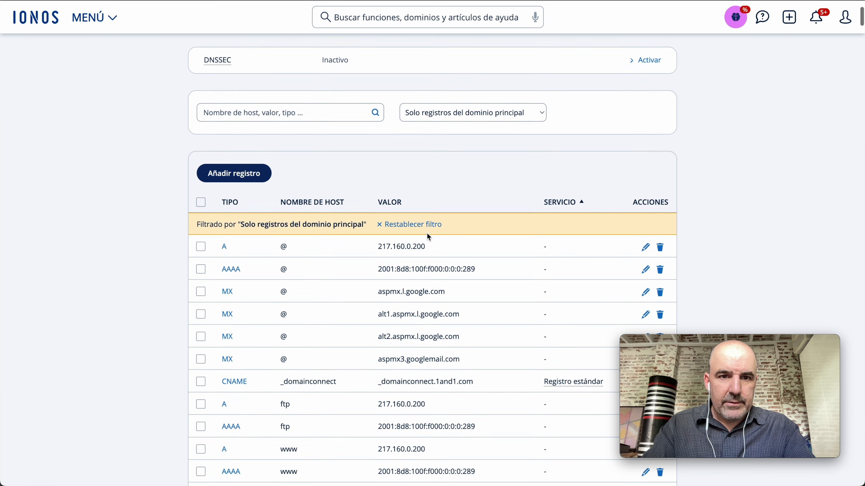
{"action": "left_click", "coordinate": [242, 163]}
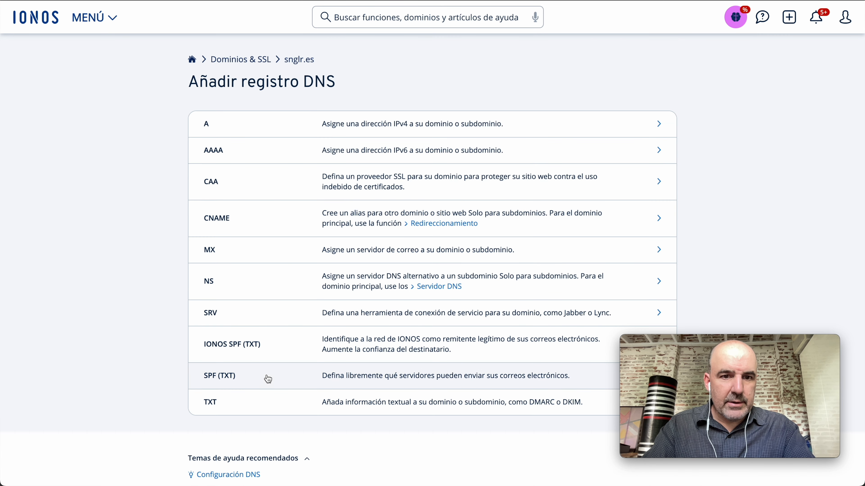
{"action": "left_click", "coordinate": [221, 222]}
Set host name wa pointing to services.tochat.be and save the CNAME record
{"action": "left_click", "coordinate": [363, 168]}
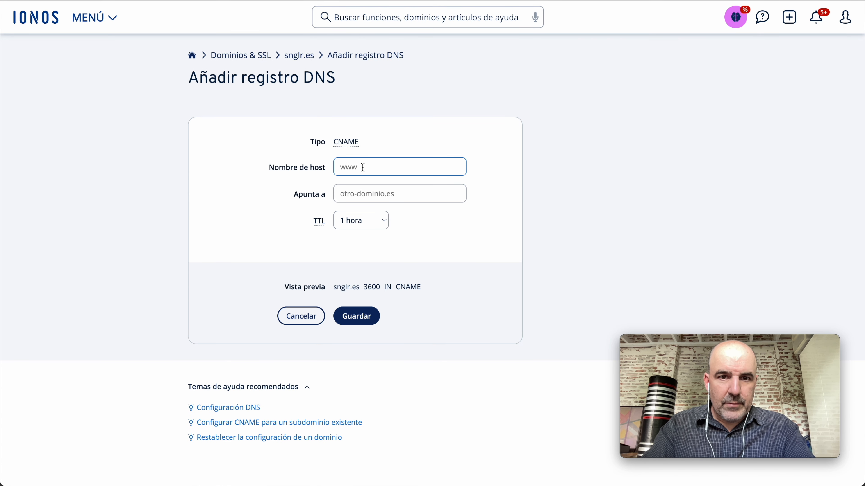
{"action": "key", "text": "ctrl+v"}
{"action": "left_click", "coordinate": [372, 192]}
{"action": "key", "text": "ctrl+v"}
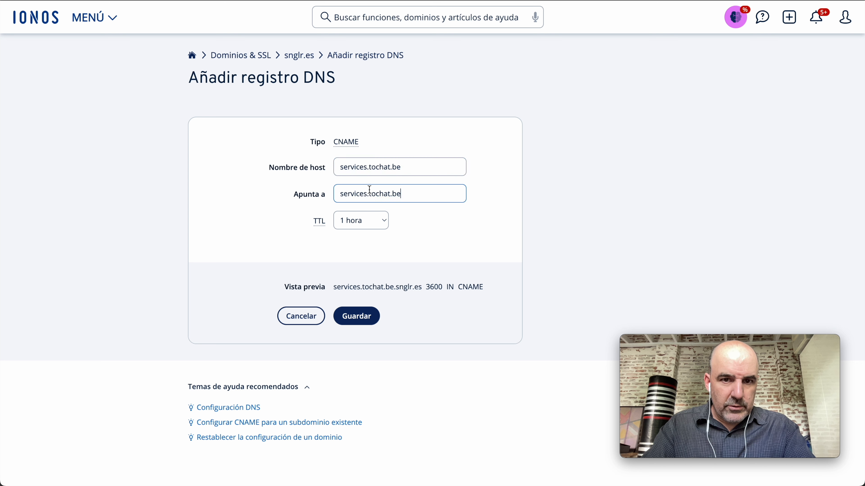
{"action": "left_click", "coordinate": [371, 169]}
{"action": "key", "text": "ctrl+a"}
{"action": "type", "text": "wa"}
{"action": "left_click", "coordinate": [268, 205]}
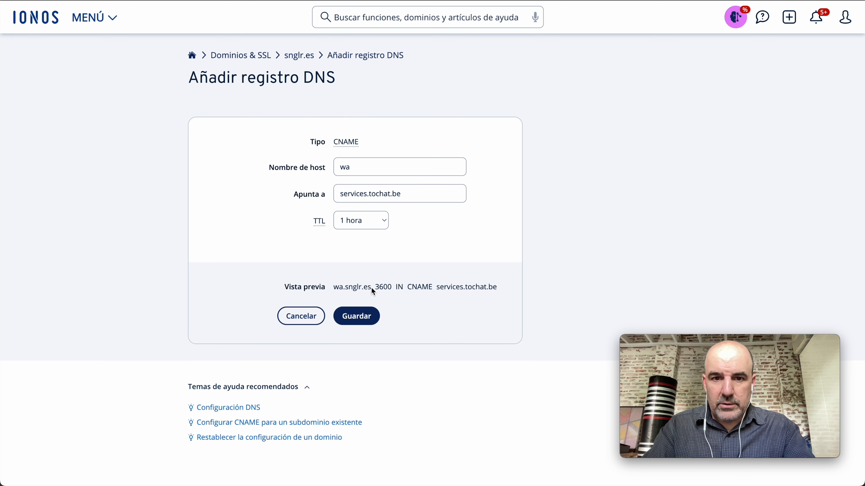
{"action": "left_click", "coordinate": [347, 194]}
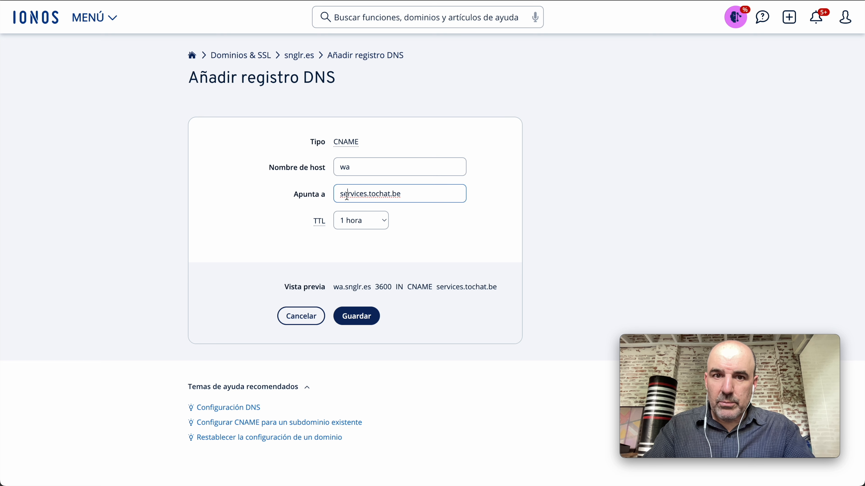
{"action": "key", "text": "ctrl+a"}
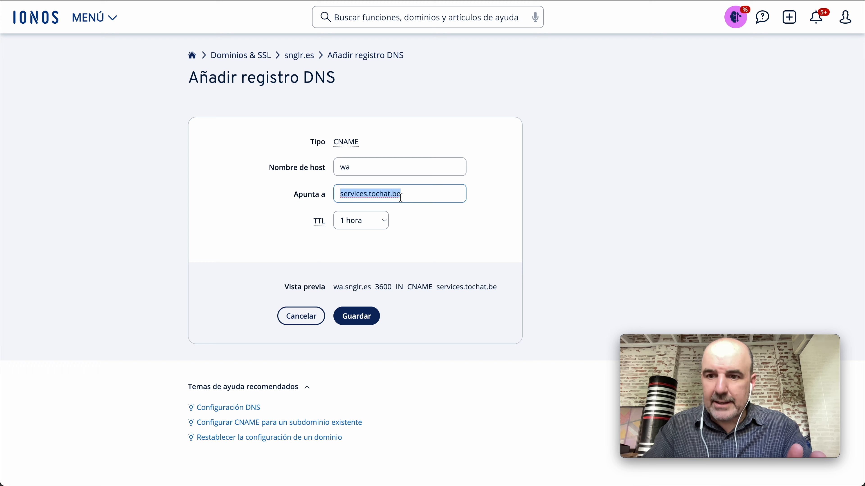
{"action": "left_click", "coordinate": [363, 321]}
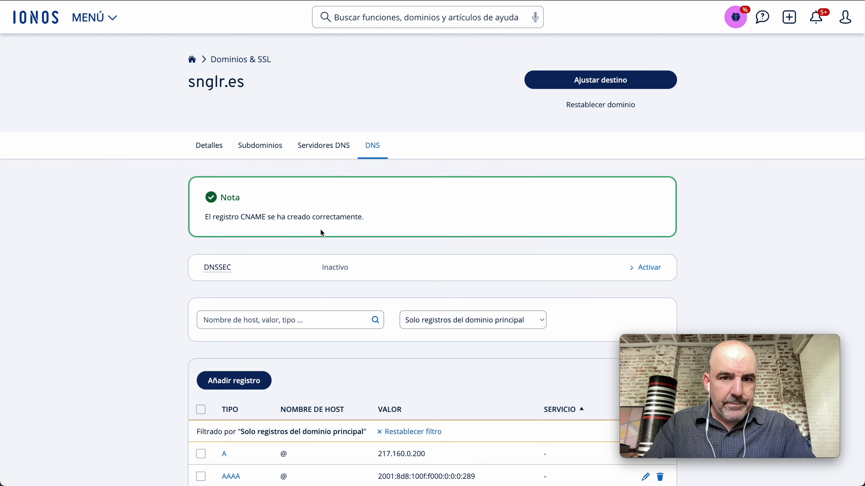
Test that wa.snglr.es loads in a new browser tab, then close it
{"action": "scroll", "coordinate": [292, 228], "scroll_direction": "down", "scroll_amount": 10}
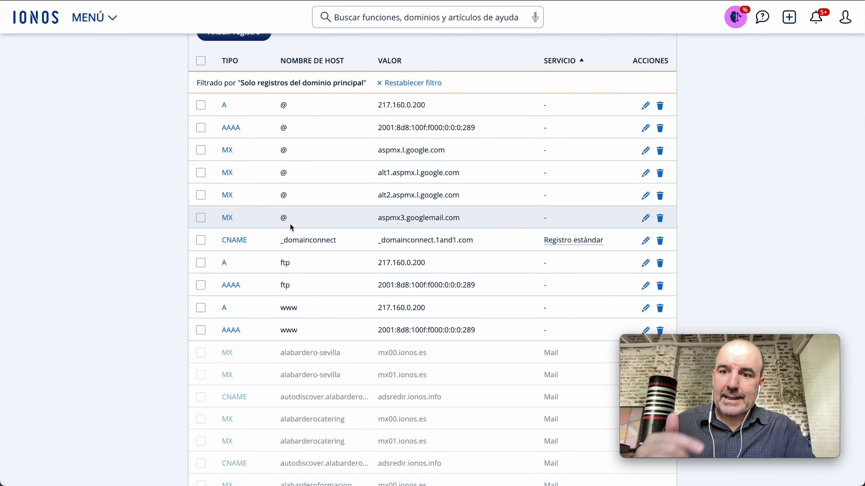
{"action": "key", "text": "super+t"}
{"action": "type", "text": "wa.snglr.es"}
{"action": "key", "text": "Return"}
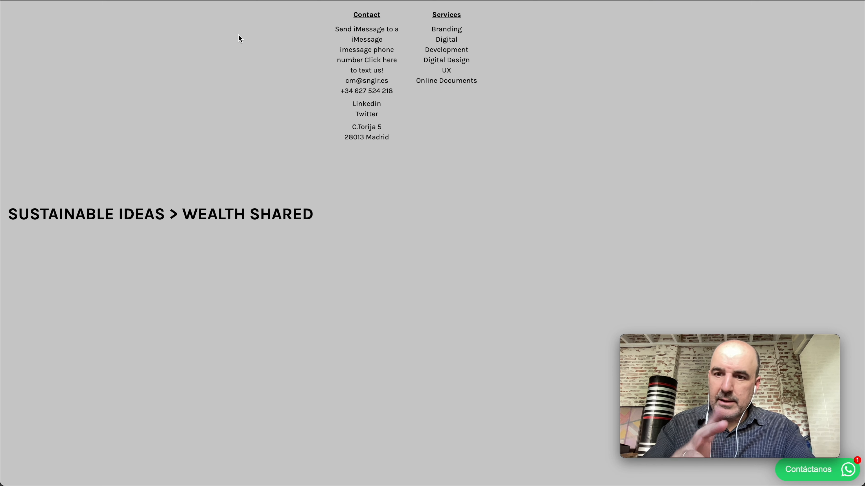
{"action": "key", "text": "super+w"}
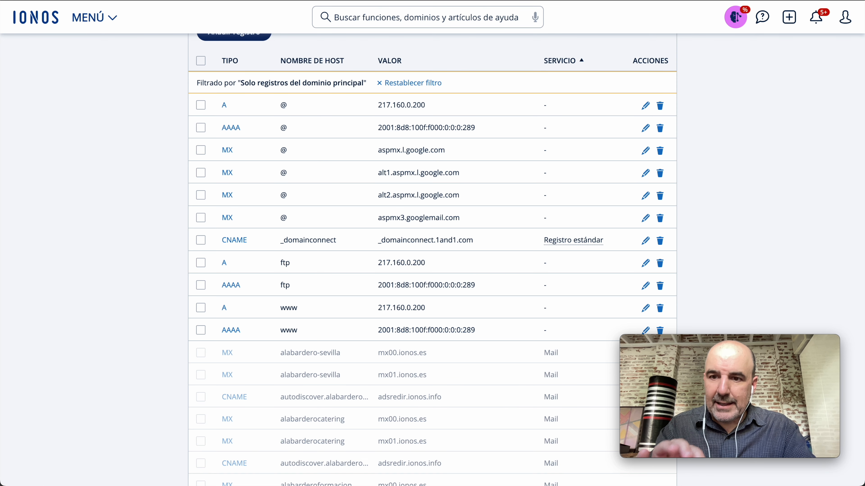
Re-save the custom domain in tochat.be's white-label settings
{"action": "scroll", "coordinate": [350, 202], "scroll_direction": "down", "scroll_amount": 1}
{"action": "key", "text": "ctrl+Tab"}
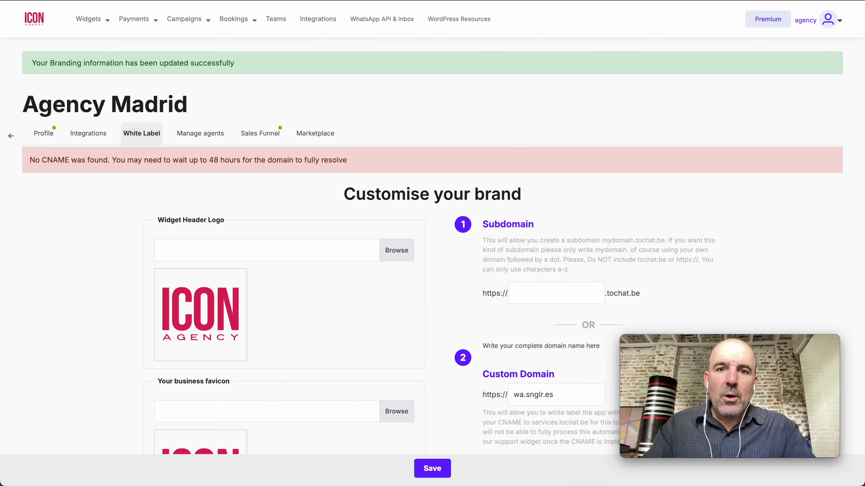
{"action": "scroll", "coordinate": [235, 143], "scroll_direction": "down", "scroll_amount": 5}
{"action": "left_click", "coordinate": [422, 462]}
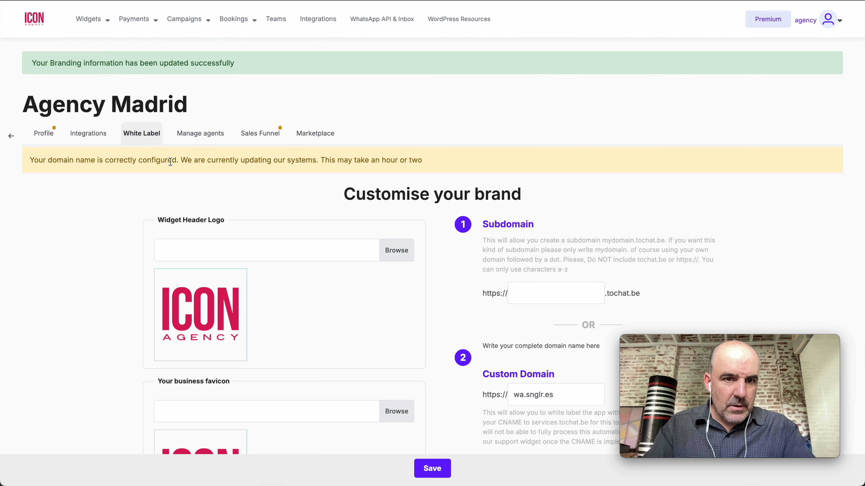
{"action": "triple_click", "coordinate": [170, 160]}
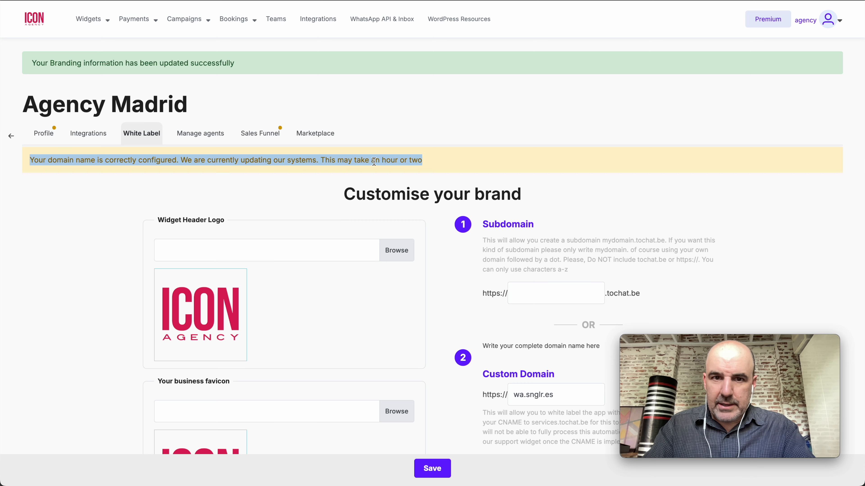
{"action": "double_click", "coordinate": [387, 159]}
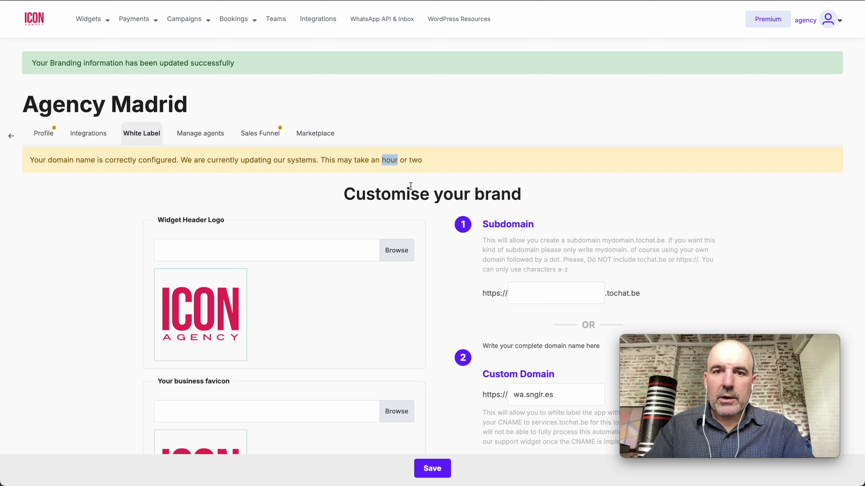
{"action": "left_click", "coordinate": [309, 195]}
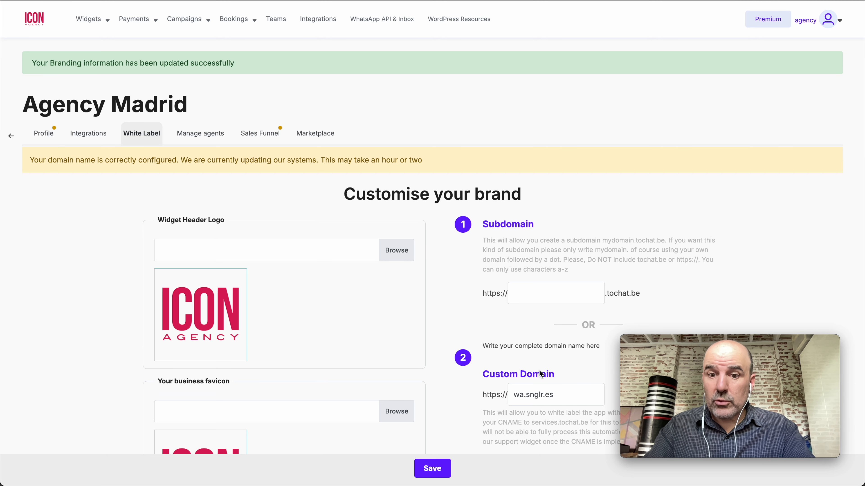
{"action": "triple_click", "coordinate": [556, 394]}
{"action": "key", "text": "super+c"}
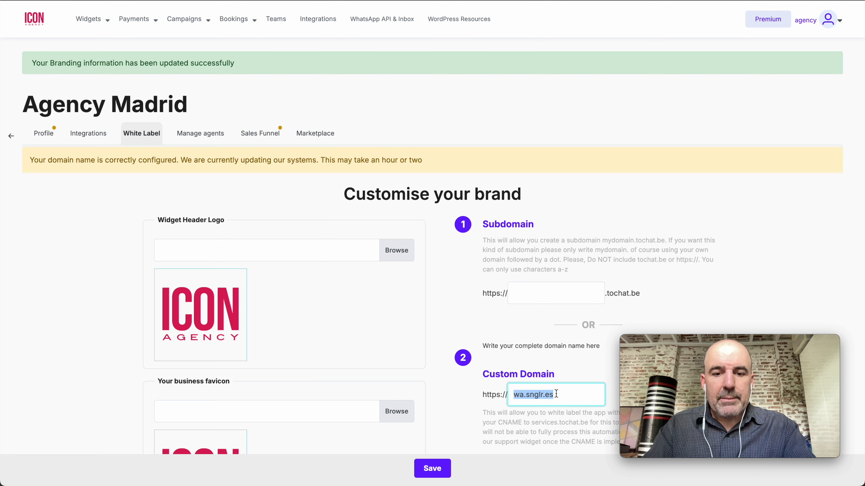
{"action": "key", "text": "super+t"}
{"action": "key", "text": "super+v"}
{"action": "key", "text": "Return"}
{"action": "key", "text": "super+w"}
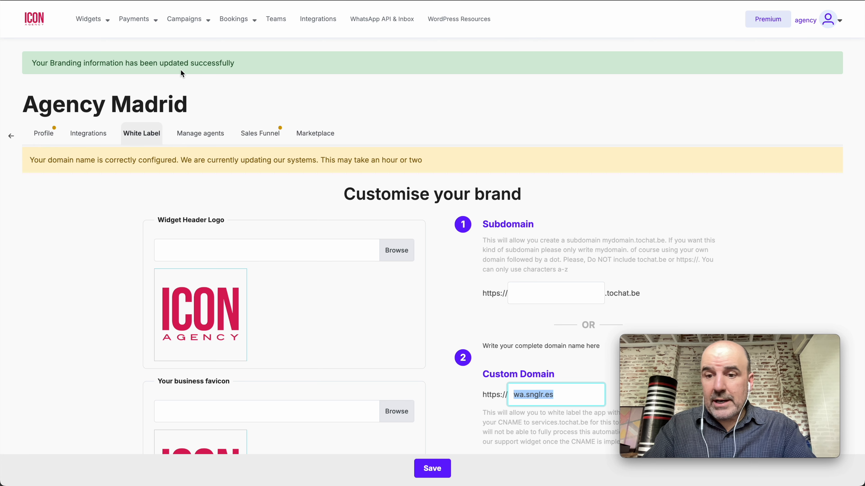
{"action": "left_click", "coordinate": [92, 18]}
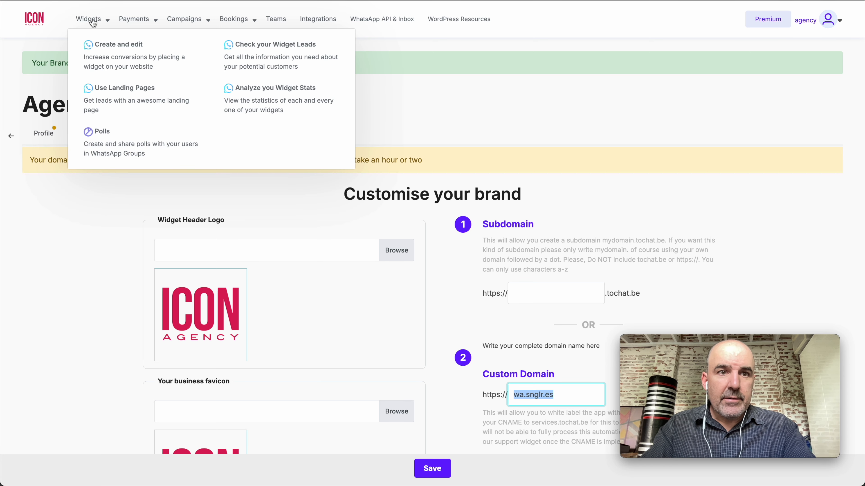
Activate the Widget for Sales, rename it 'My Customer Peter' and save it
{"action": "left_click", "coordinate": [106, 48]}
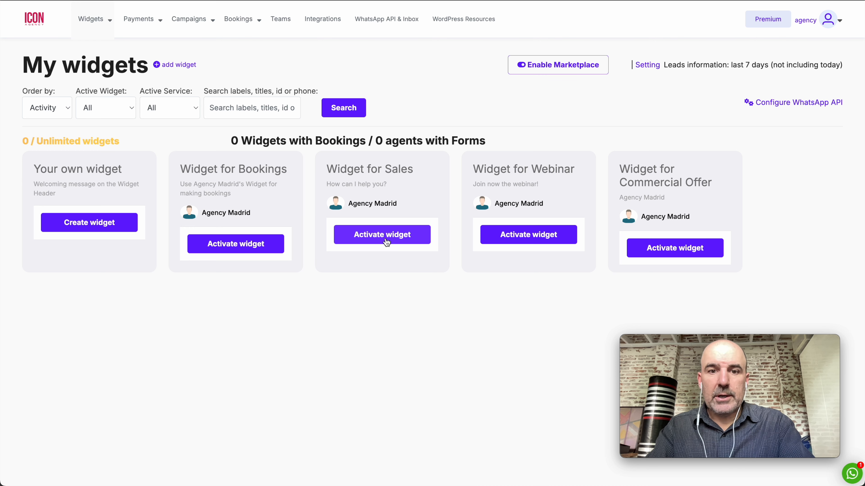
{"action": "left_click", "coordinate": [395, 245]}
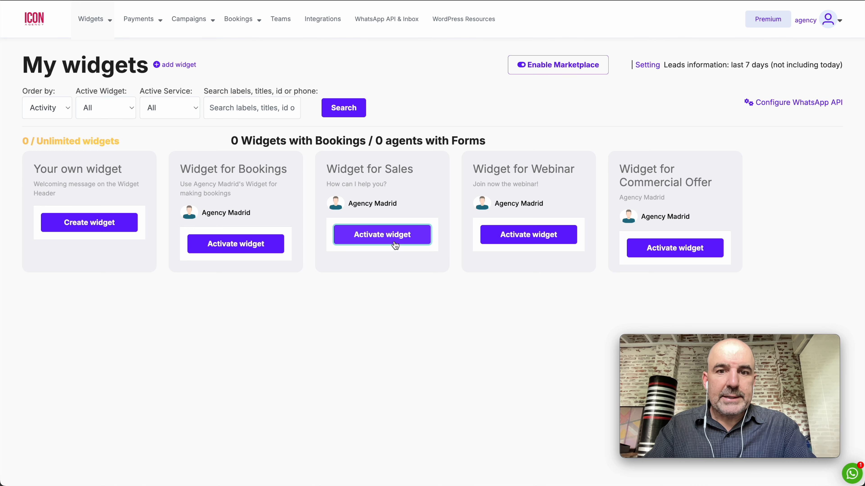
{"action": "triple_click", "coordinate": [130, 162]}
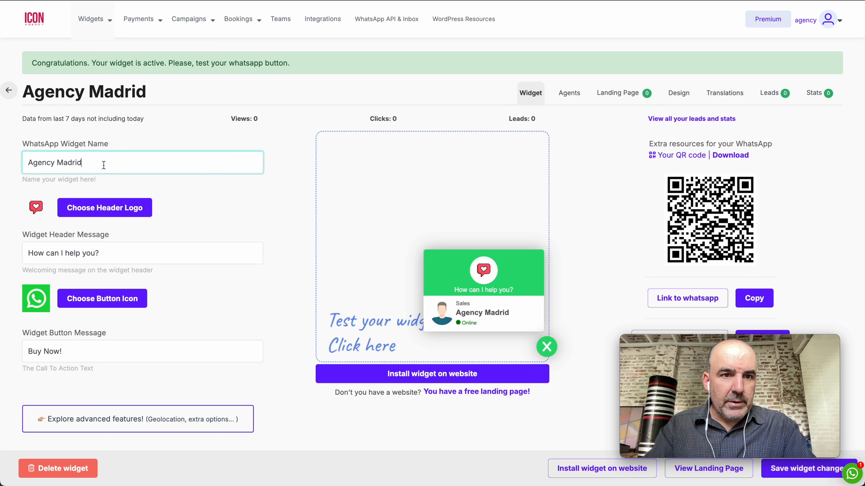
{"action": "type", "text": "My Customer Peter"}
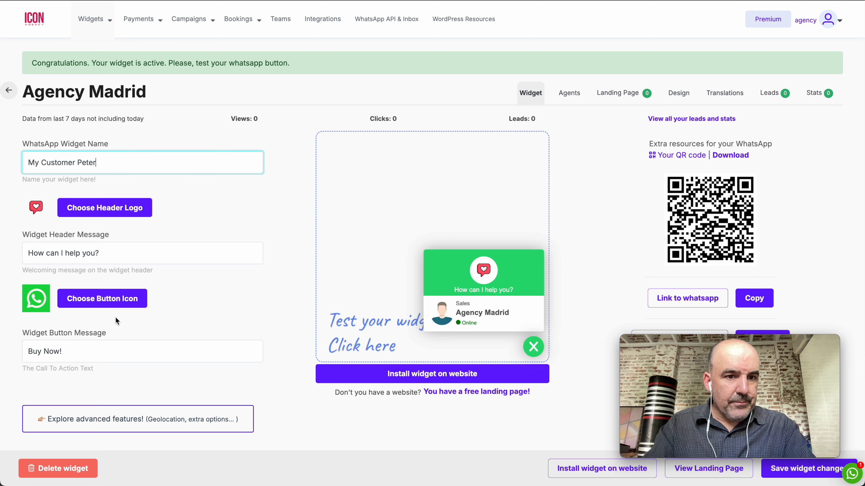
{"action": "left_click", "coordinate": [807, 468]}
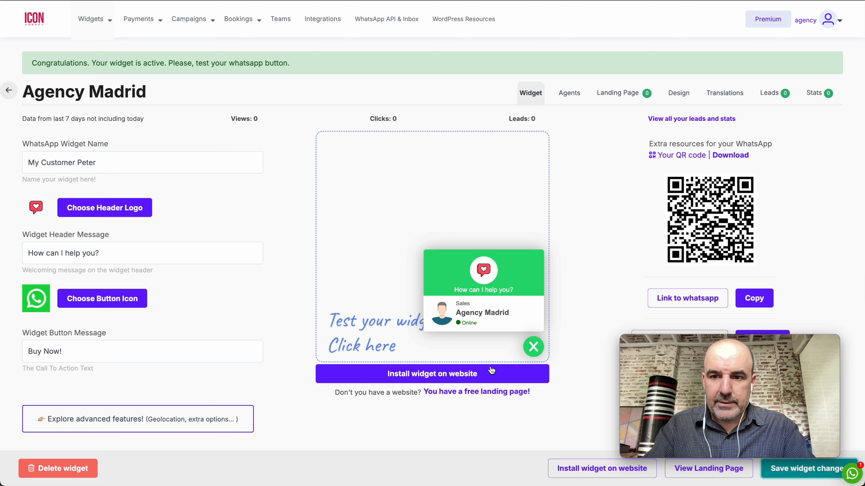
{"action": "left_click", "coordinate": [569, 92]}
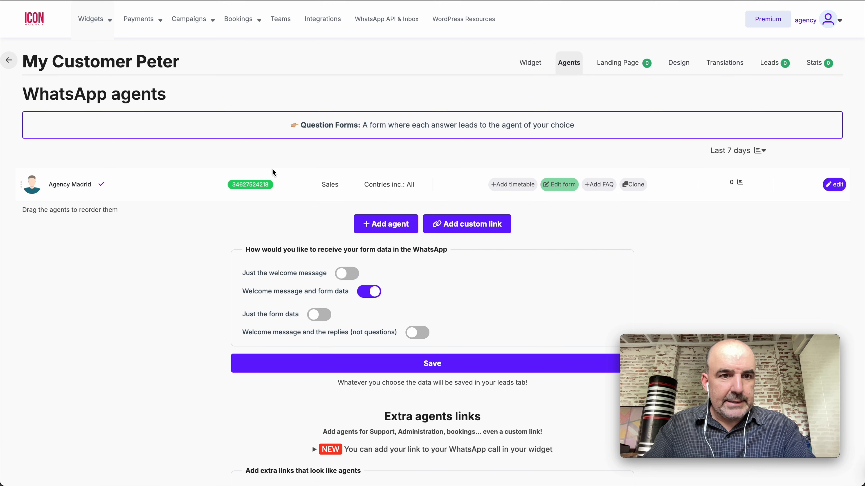
Replace the Agency Madrid agent's WhatsApp number, keeping the +34 prefix
{"action": "left_click", "coordinate": [834, 184]}
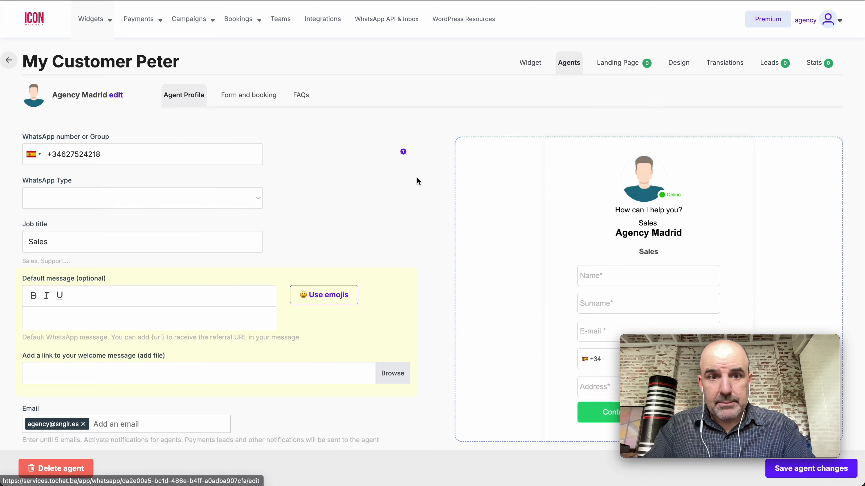
{"action": "double_click", "coordinate": [77, 156]}
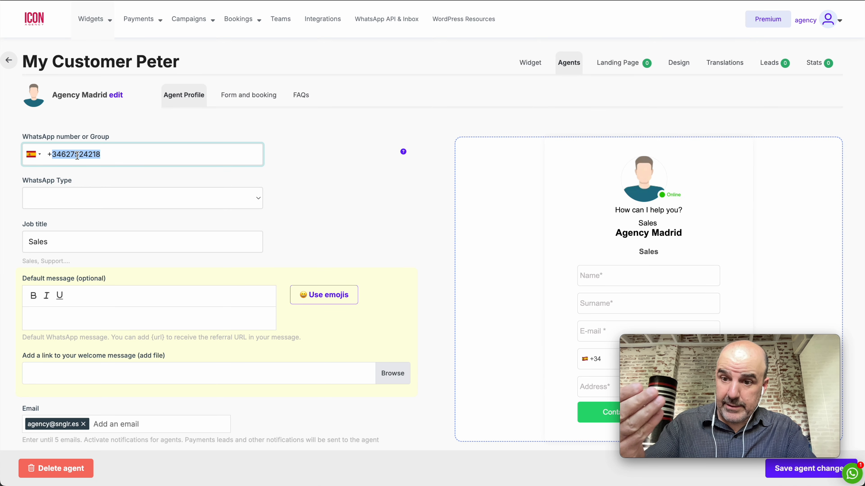
{"action": "key", "text": "Left"}
{"action": "key", "text": "Right"}
{"action": "key", "text": "Right"}
{"action": "key", "text": "shift+End"}
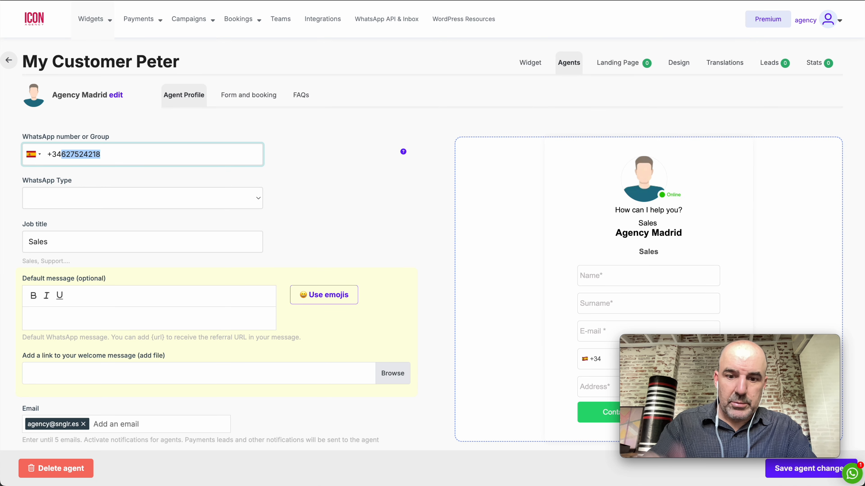
{"action": "type", "text": "66777888"}
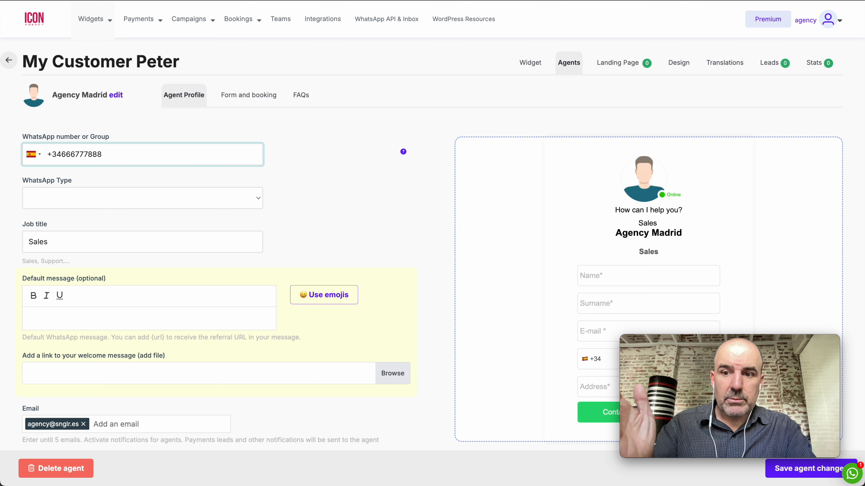
Replace the notification email with the client's address and save the agent
{"action": "scroll", "coordinate": [36, 184], "scroll_direction": "down", "scroll_amount": 2}
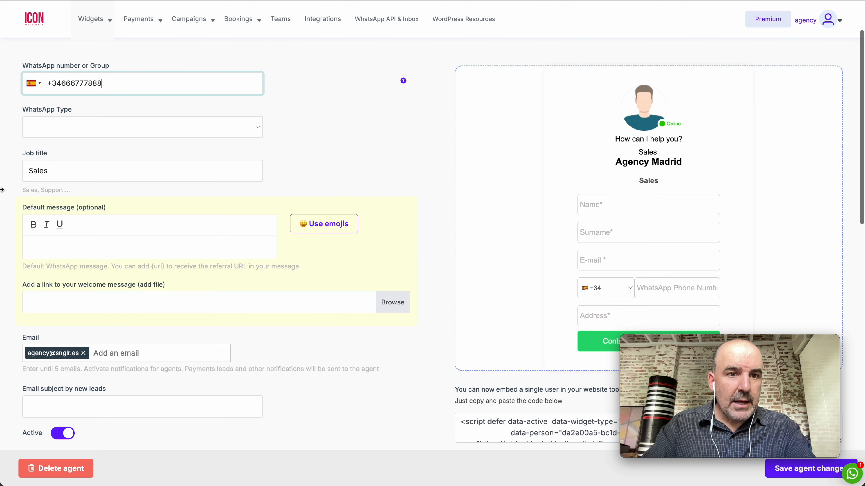
{"action": "left_click", "coordinate": [83, 353]}
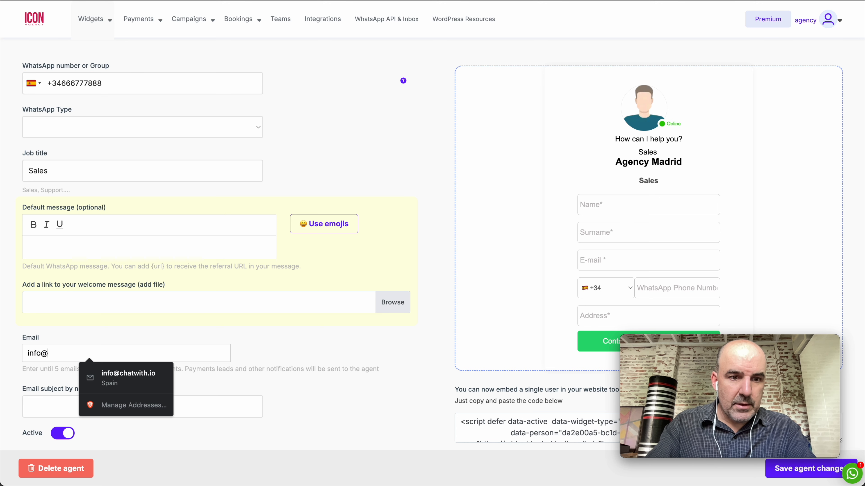
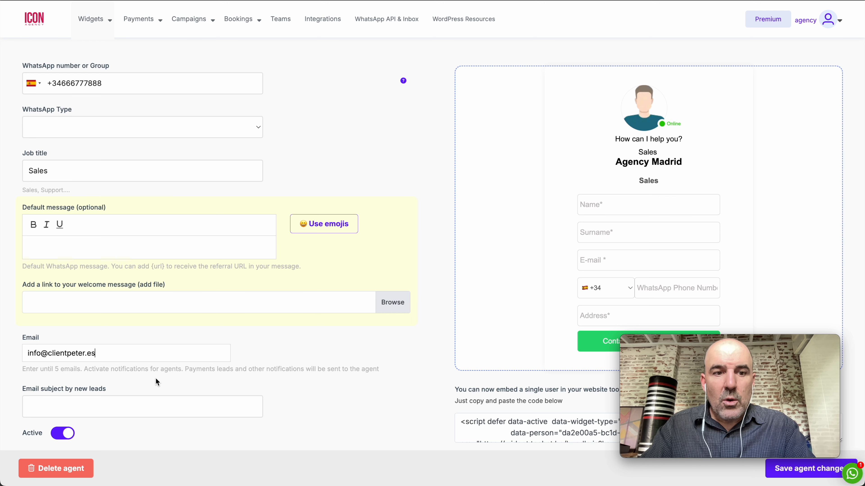
{"action": "scroll", "coordinate": [157, 381], "scroll_direction": "up", "scroll_amount": 2}
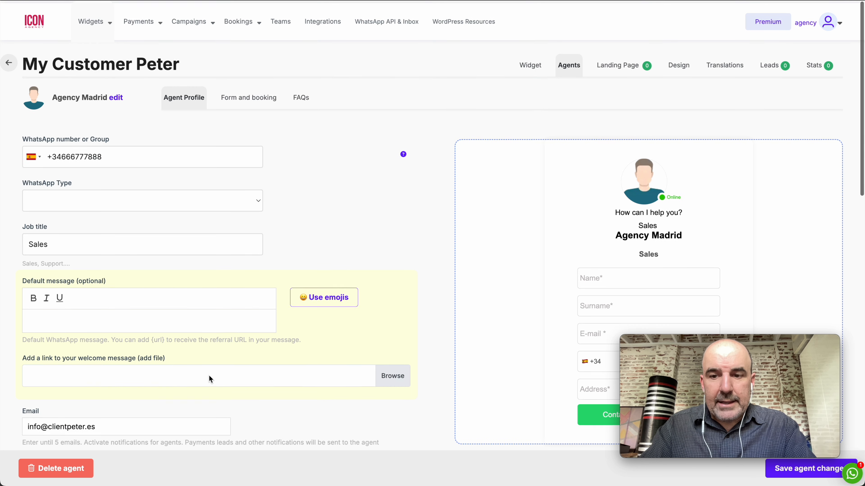
{"action": "left_click", "coordinate": [783, 472]}
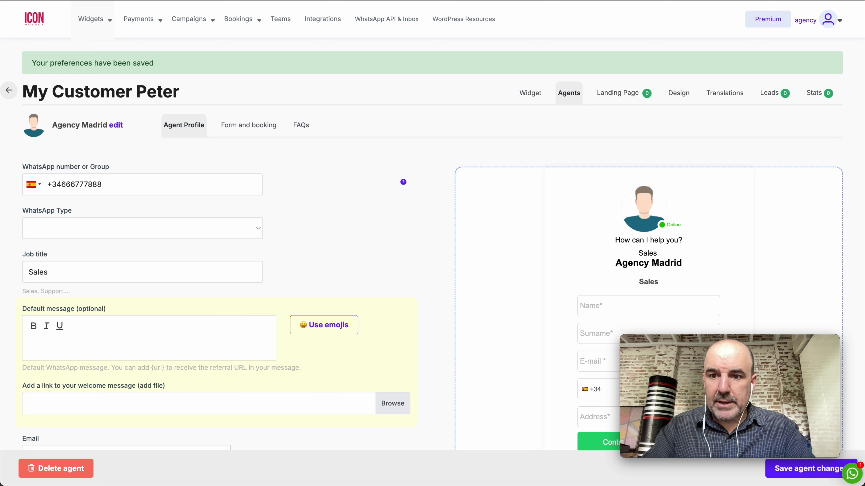
Change the landing page link to customer-peter
{"action": "left_click", "coordinate": [621, 97]}
{"action": "scroll", "coordinate": [353, 172], "scroll_direction": "down", "scroll_amount": 6}
{"action": "left_click", "coordinate": [266, 142]}
{"action": "key", "text": "ctrl+a"}
{"action": "type", "text": "cust"}
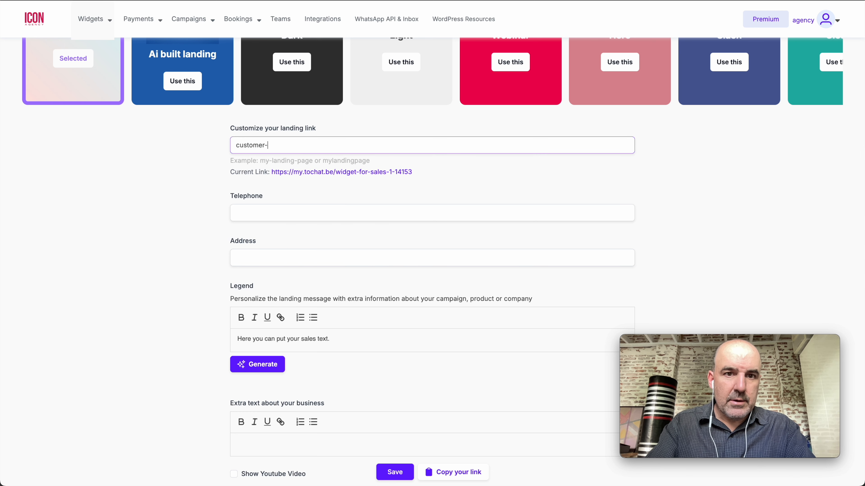
{"action": "scroll", "coordinate": [346, 283], "scroll_direction": "down", "scroll_amount": 8}
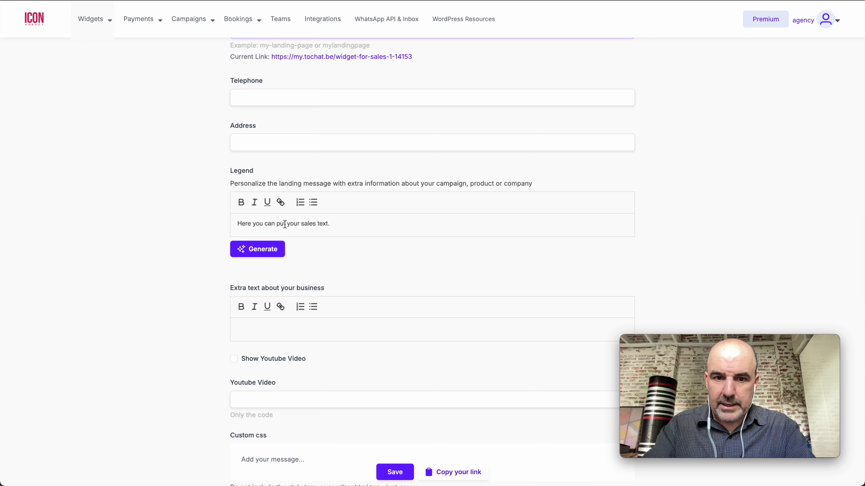
{"action": "scroll", "coordinate": [391, 375], "scroll_direction": "up", "scroll_amount": 12}
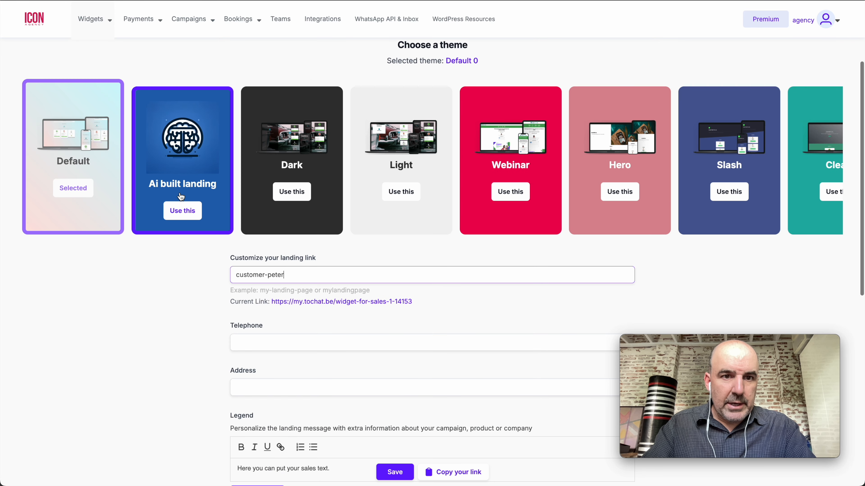
Choose the AI-built landing theme and generate a site for a French-style Nigerian bakery
{"action": "left_click", "coordinate": [175, 206]}
{"action": "scroll", "coordinate": [241, 186], "scroll_direction": "down", "scroll_amount": 1}
{"action": "triple_click", "coordinate": [315, 226]}
{"action": "type", "text": "c"}
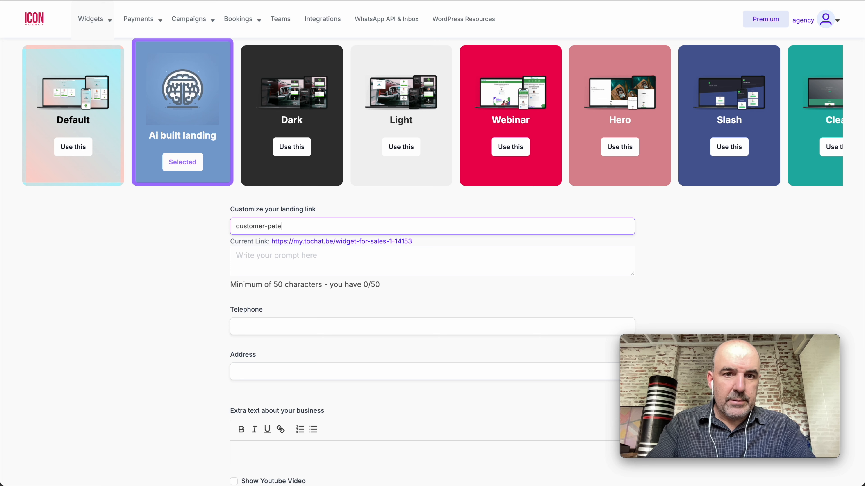
{"action": "left_click", "coordinate": [315, 256]}
{"action": "type", "text": "this is bakery in nigeri"}
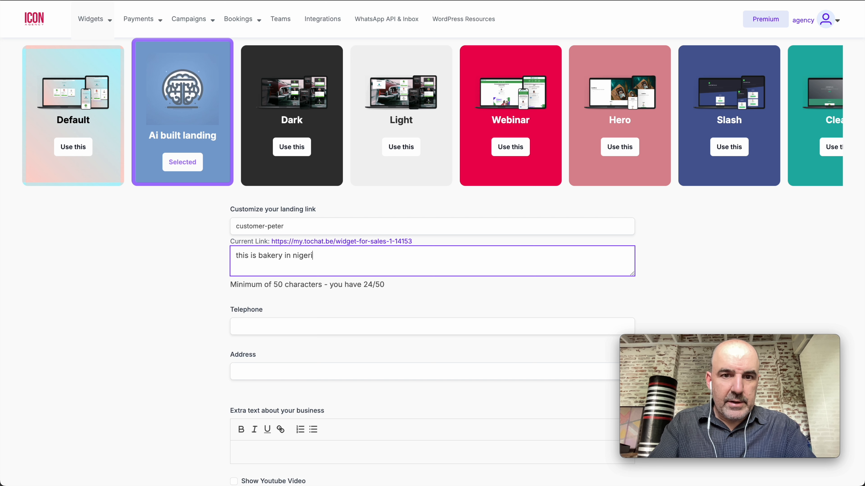
{"action": "type", "text": "a selling cakes and bread with a french touch. very high quality bread and cakes."}
{"action": "left_click", "coordinate": [248, 288]}
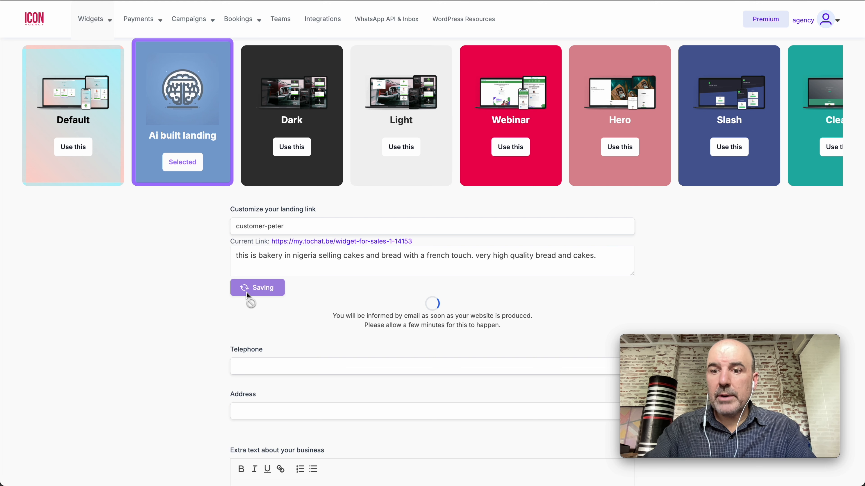
{"action": "scroll", "coordinate": [281, 325], "scroll_direction": "up", "scroll_amount": 4}
Open the generated bakery landing page and select its heading 'Un Goût de France en Nigeria' and subtitle
{"action": "left_click", "coordinate": [354, 375]}
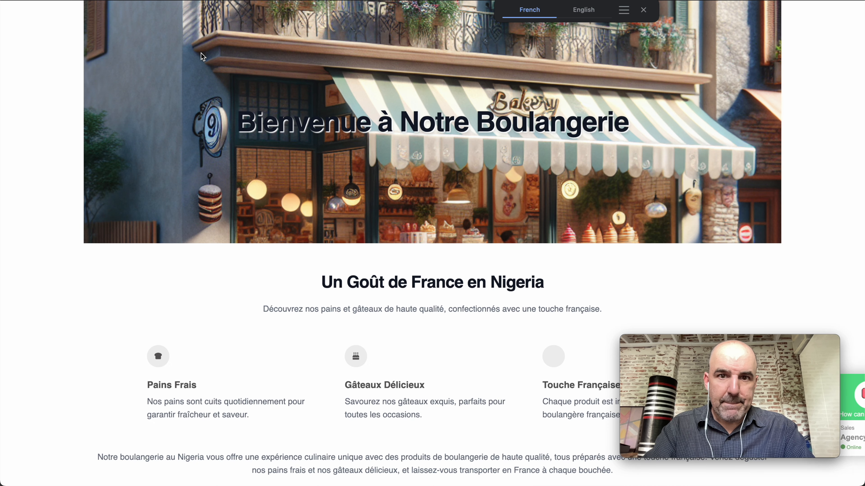
{"action": "double_click", "coordinate": [399, 282]}
{"action": "triple_click", "coordinate": [399, 282]}
{"action": "triple_click", "coordinate": [439, 306]}
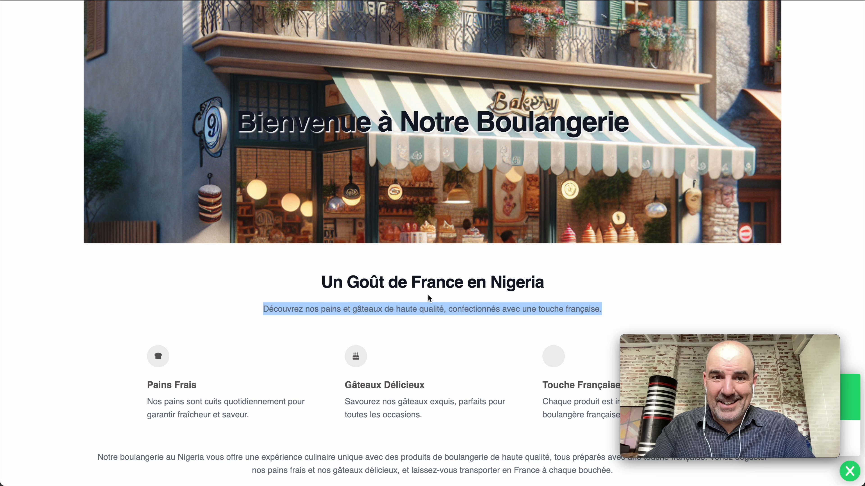
{"action": "triple_click", "coordinate": [422, 286]}
{"action": "left_click_drag", "start_coordinate": [422, 286], "coordinate": [426, 309]}
{"action": "scroll", "coordinate": [426, 303], "scroll_direction": "down", "scroll_amount": 1}
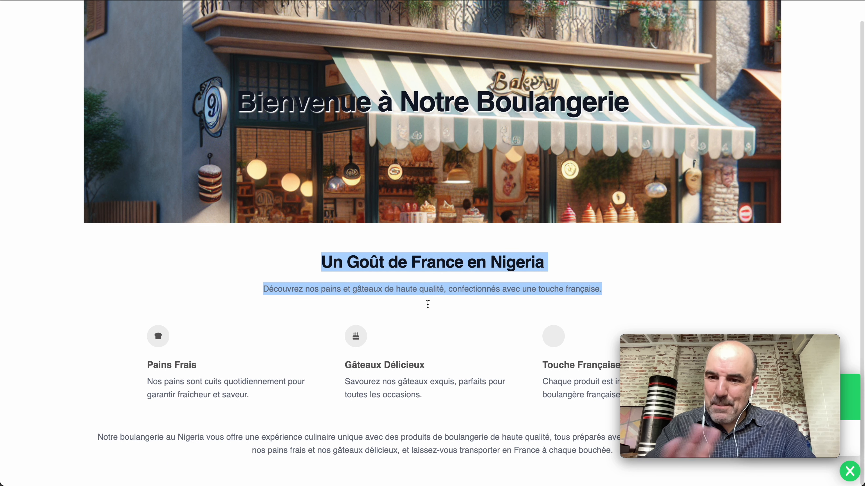
{"action": "left_click_drag", "start_coordinate": [720, 341], "coordinate": [138, 330]}
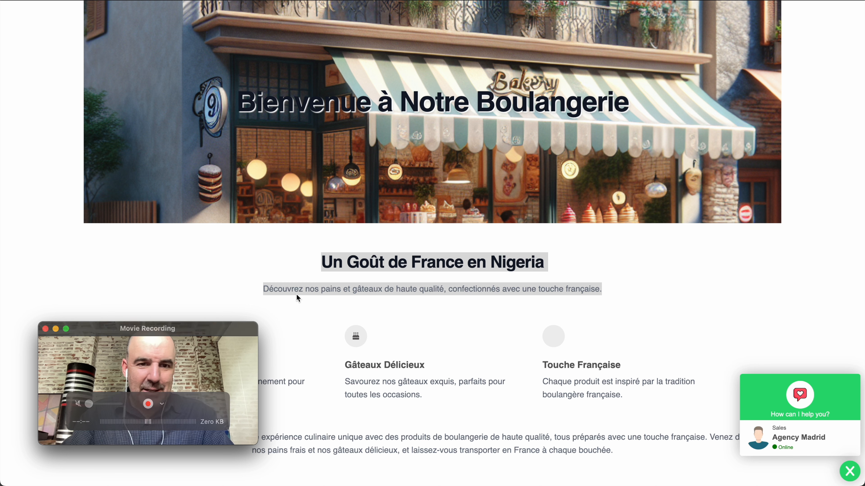
Open the chat widget's Sales contact form, then go back to the landing page settings
{"action": "left_click", "coordinate": [790, 440]}
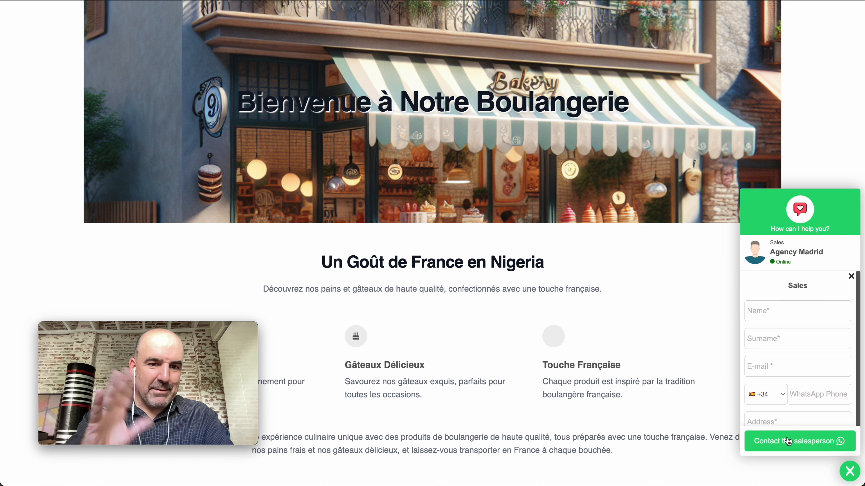
{"action": "scroll", "coordinate": [510, 301], "scroll_direction": "up", "scroll_amount": 1}
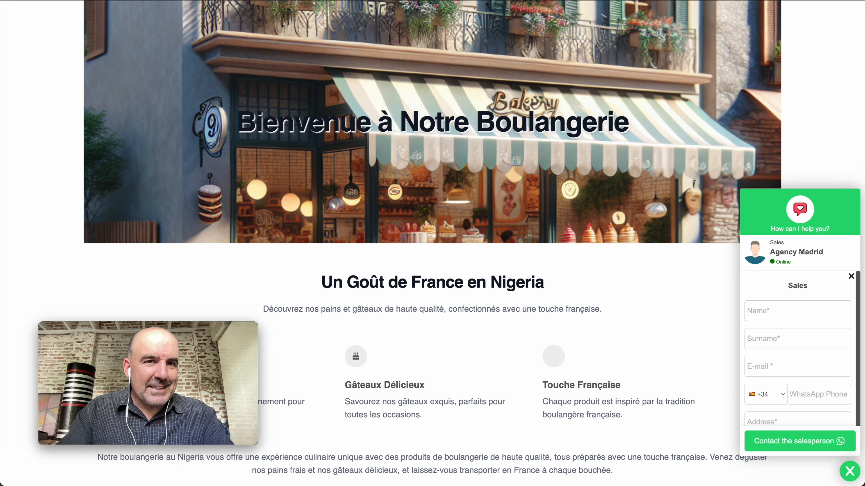
{"action": "key", "text": "ctrl+shift+Tab"}
{"action": "scroll", "coordinate": [299, 139], "scroll_direction": "up", "scroll_amount": 1}
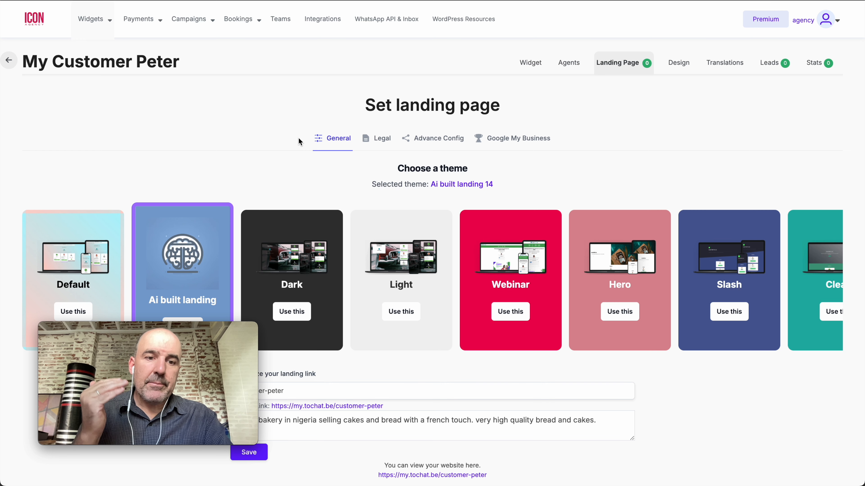
Create a new team member account with the bakery's e-mail address and a pasted password
{"action": "left_click", "coordinate": [282, 22]}
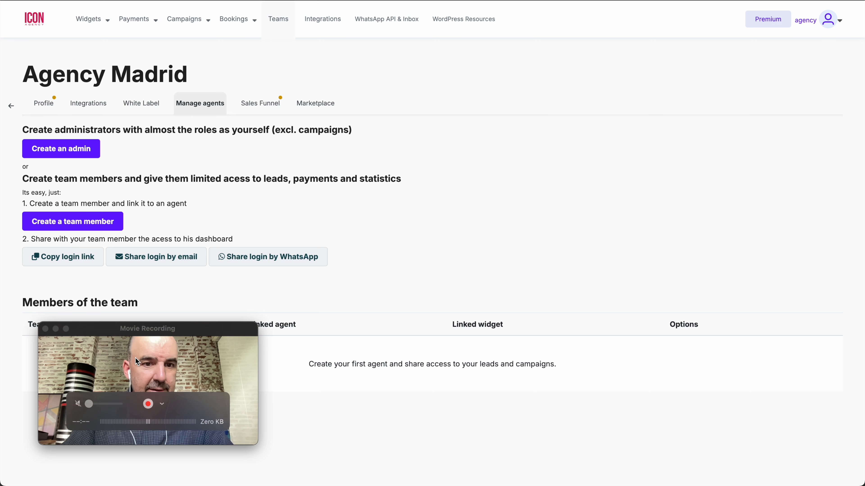
{"action": "left_click_drag", "start_coordinate": [117, 329], "coordinate": [698, 84]}
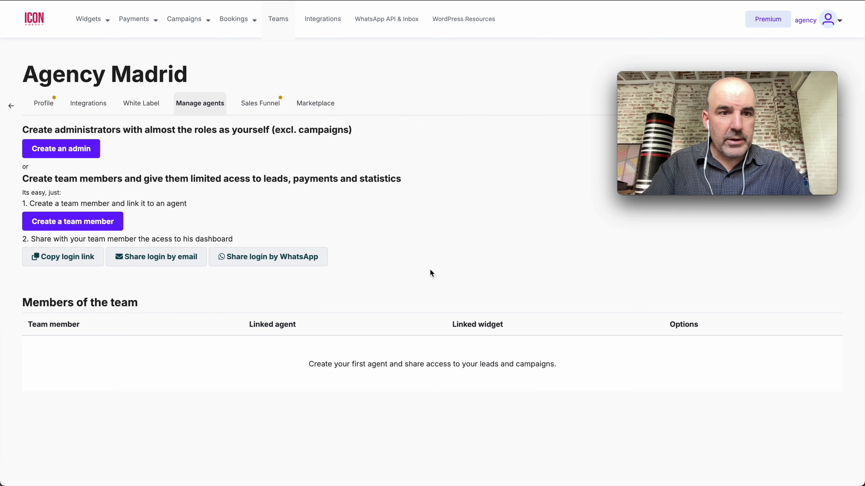
{"action": "left_click", "coordinate": [88, 226]}
{"action": "left_click", "coordinate": [100, 198]}
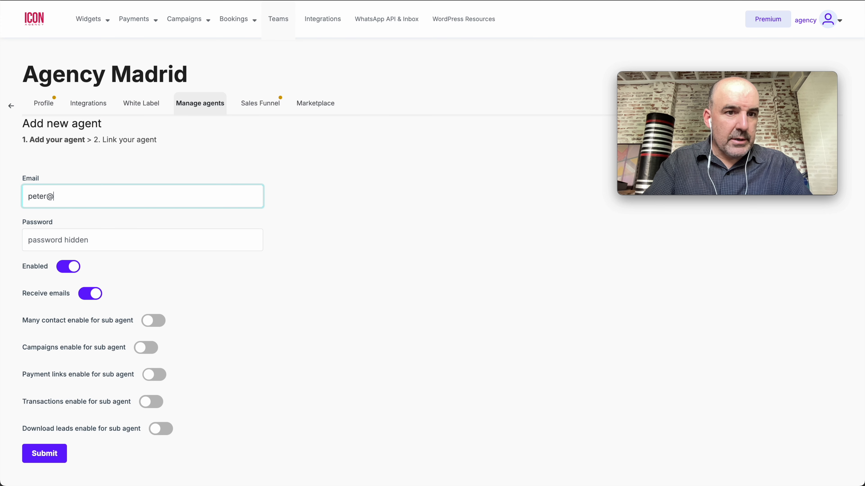
{"action": "key", "text": "super+a"}
{"action": "key", "text": "super+c"}
{"action": "key", "text": "Tab"}
{"action": "key", "text": "super+v"}
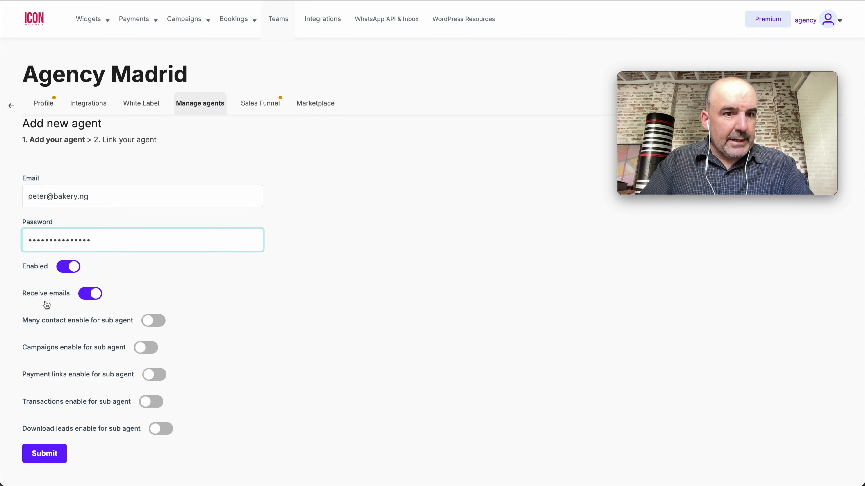
{"action": "left_click", "coordinate": [58, 463]}
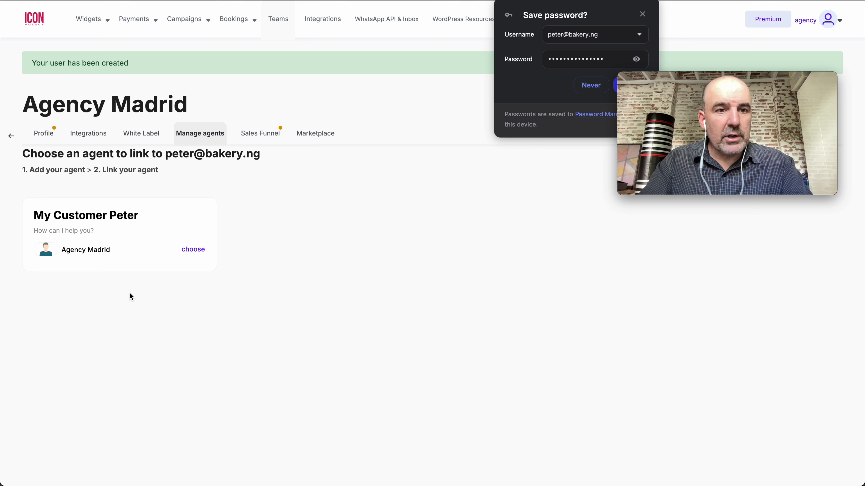
Link the new member to the Agency Madrid agent and save the login in the browser
{"action": "left_click", "coordinate": [193, 249]}
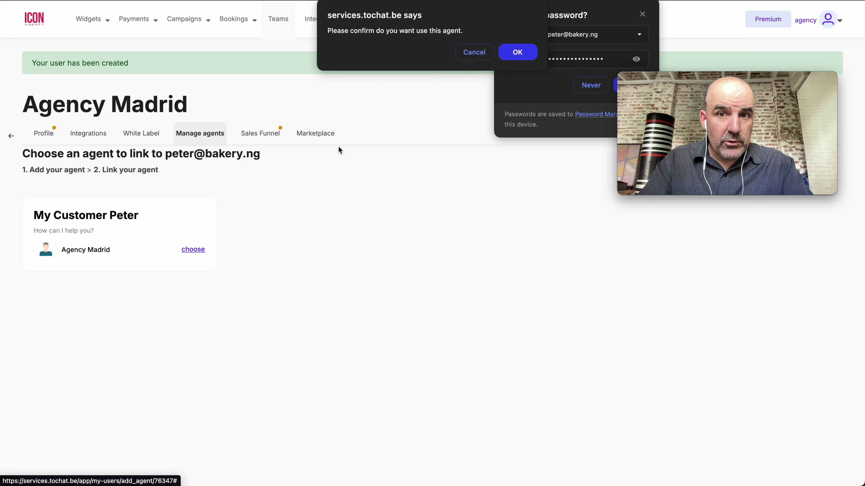
{"action": "left_click", "coordinate": [517, 52]}
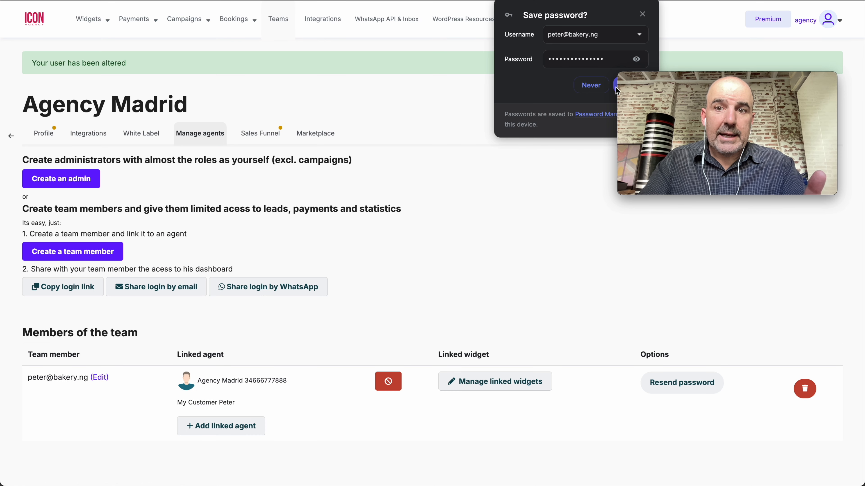
{"action": "left_click_drag", "start_coordinate": [675, 85], "coordinate": [675, 178]}
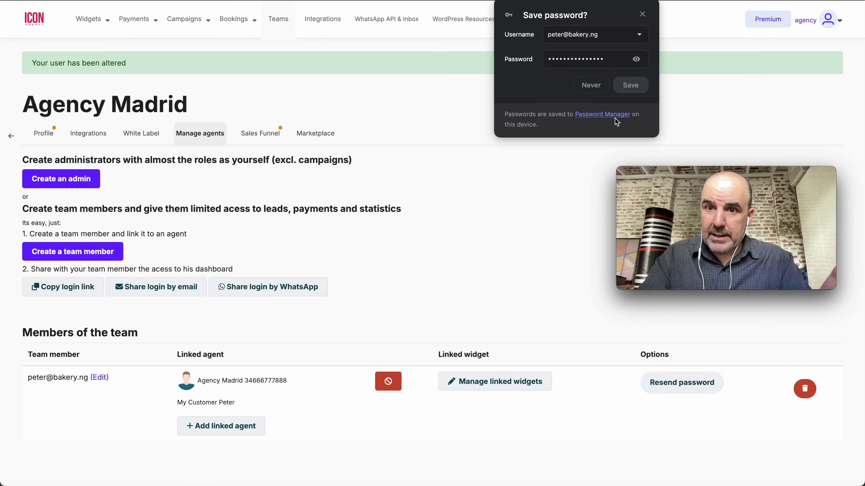
{"action": "left_click", "coordinate": [631, 86]}
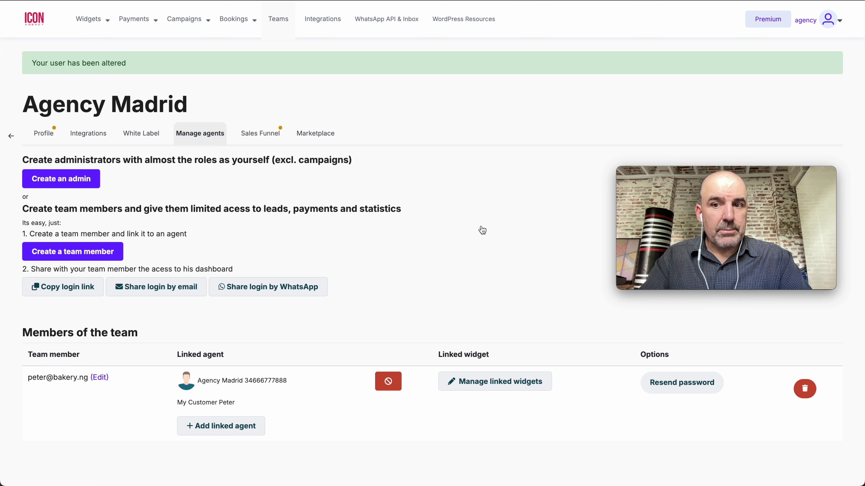
{"action": "key", "text": "super+t"}
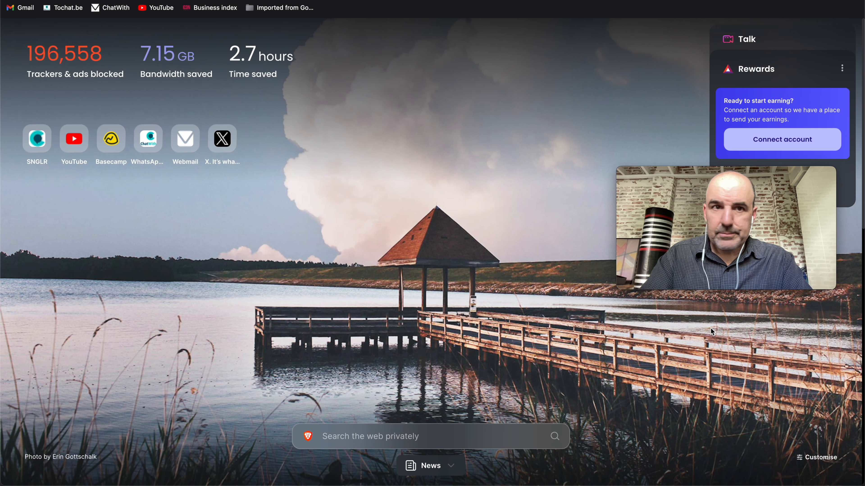
Load the services team member login page in a new private browser window
{"action": "left_click", "coordinate": [167, 1]}
{"action": "left_click", "coordinate": [59, 0]}
{"action": "left_click", "coordinate": [79, 0]}
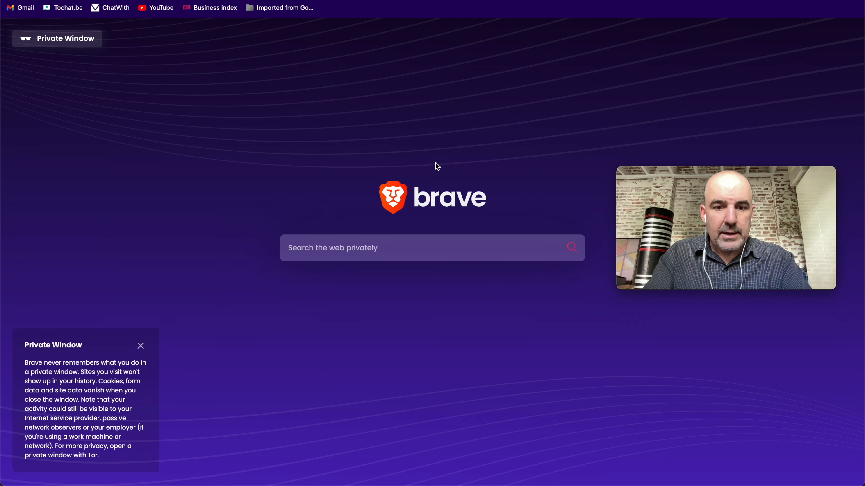
{"action": "type", "text": "tochat.be/click-to-cha"}
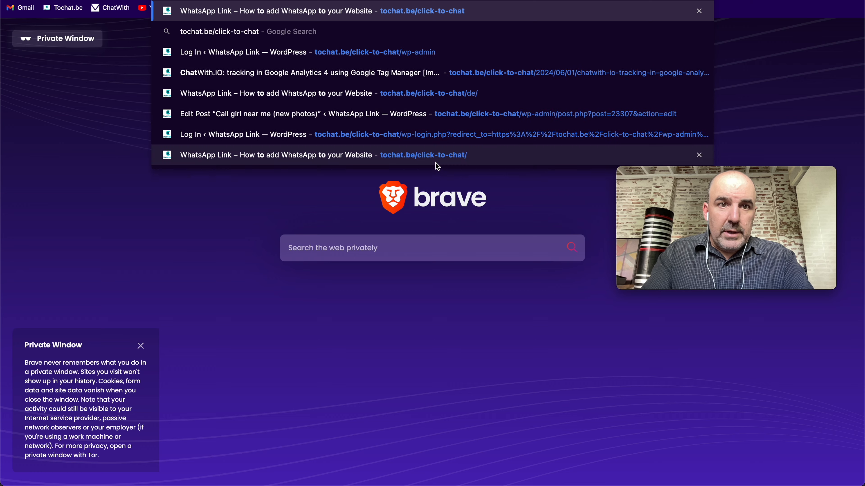
{"action": "key", "text": "super+a"}
{"action": "type", "text": "ser"}
{"action": "key", "text": "Return"}
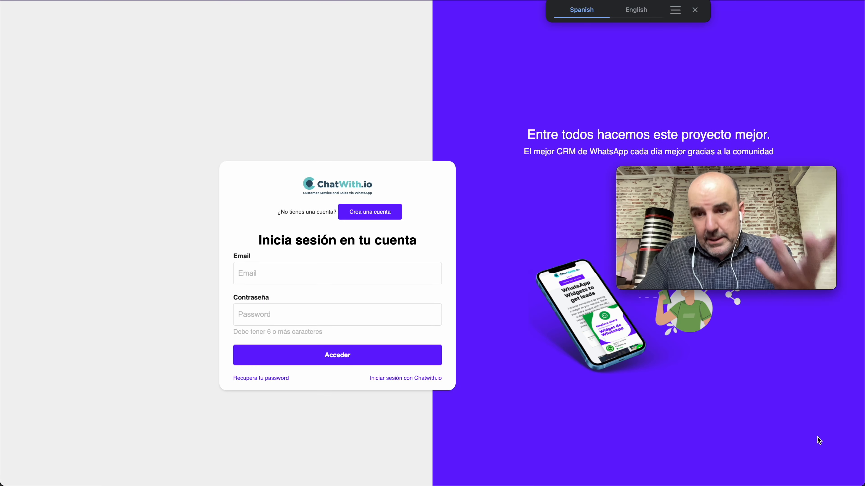
{"action": "left_click_drag", "start_coordinate": [862, 483], "coordinate": [551, 483]}
Sign in with the team member's saved e-mail and password
{"action": "left_click", "coordinate": [179, 270]}
{"action": "key", "text": "super+v"}
{"action": "key", "text": "Tab"}
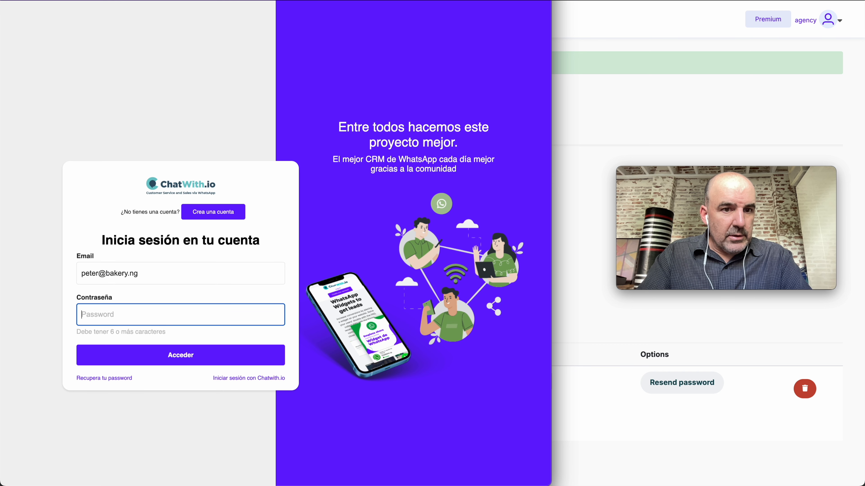
{"action": "key", "text": "Return"}
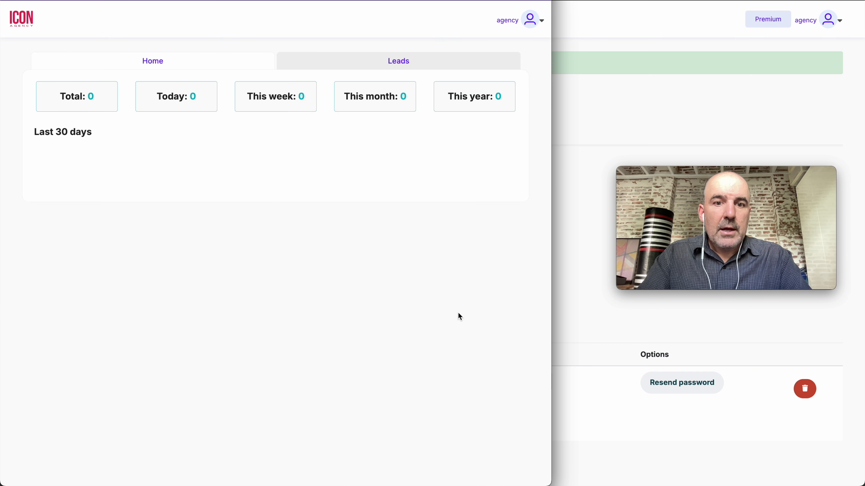
{"action": "left_click_drag", "start_coordinate": [550, 358], "coordinate": [268, 324]}
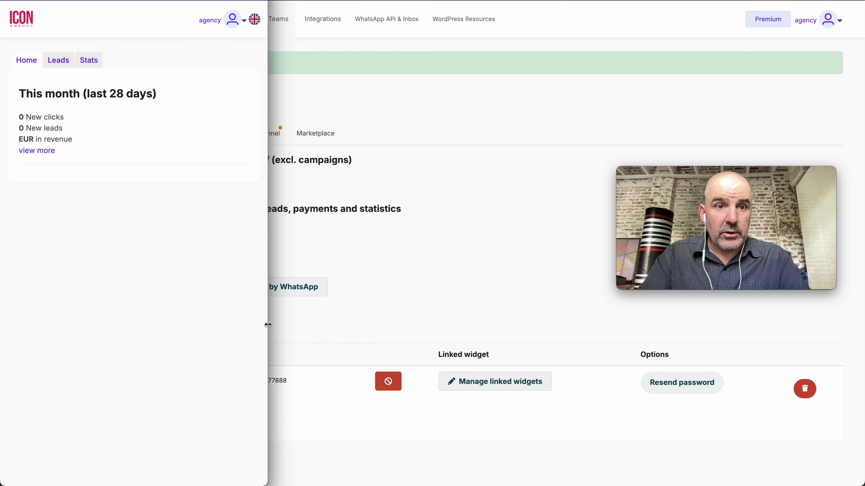
{"action": "left_click", "coordinate": [61, 65]}
{"action": "left_click", "coordinate": [91, 62]}
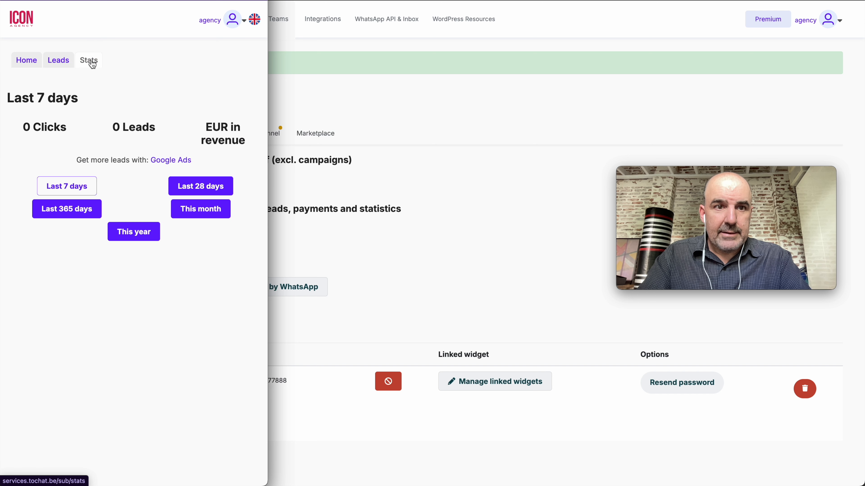
{"action": "left_click", "coordinate": [59, 62]}
{"action": "left_click", "coordinate": [27, 62]}
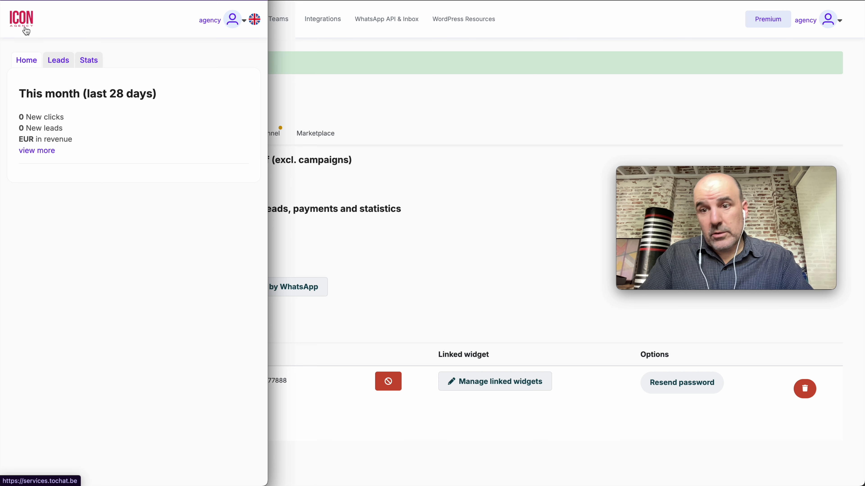
{"action": "left_click", "coordinate": [232, 22]}
{"action": "left_click_drag", "start_coordinate": [156, 121], "coordinate": [229, 152]}
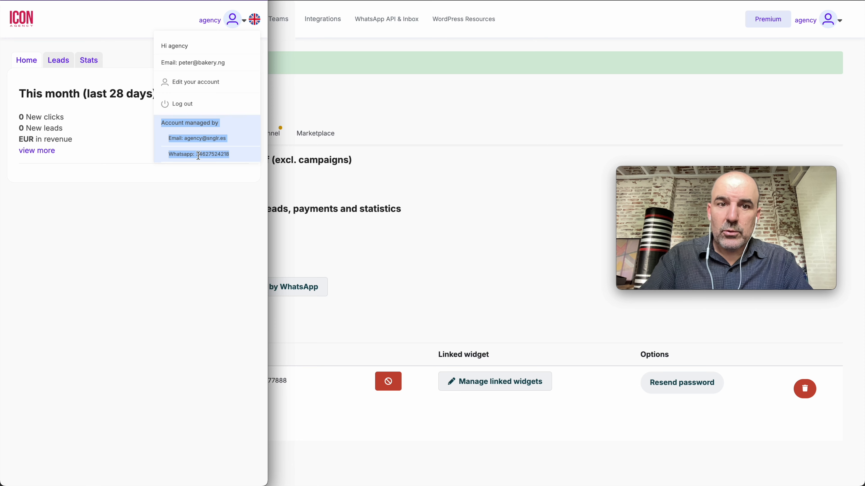
{"action": "left_click", "coordinate": [207, 196]}
{"action": "left_click", "coordinate": [237, 20]}
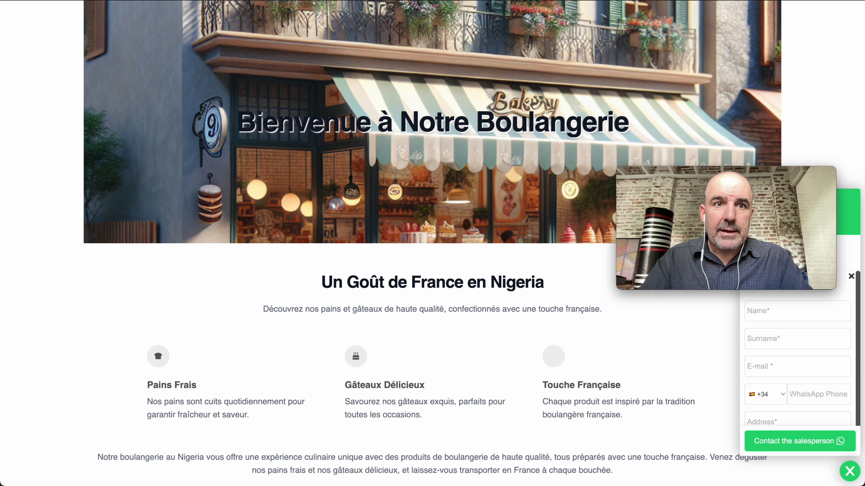
Enter the test lead's first name and surname in the bakery chat form
{"action": "left_click_drag", "start_coordinate": [715, 174], "coordinate": [117, 164]}
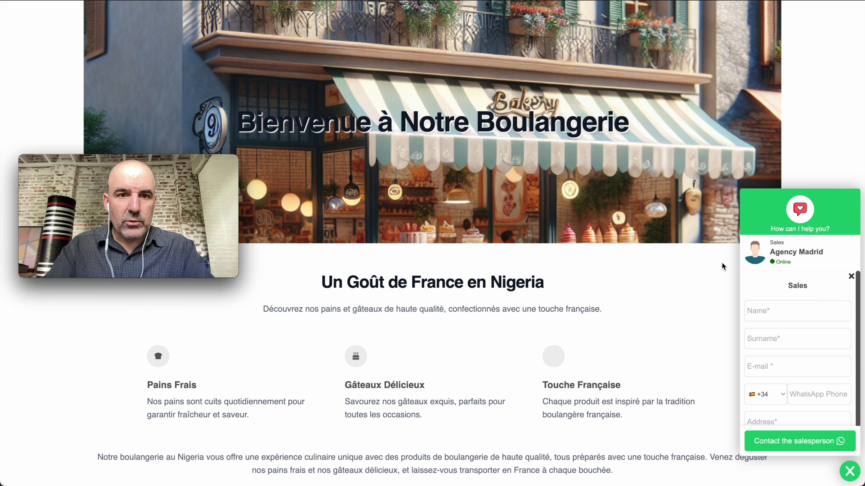
{"action": "left_click", "coordinate": [806, 314]}
{"action": "key", "text": "Tab"}
{"action": "key", "text": "Tab"}
{"action": "key", "text": "Tab"}
Add the lead's e-mail, WhatsApp phone and saved address, then send the form to the salesperson
{"action": "left_click", "coordinate": [820, 366]}
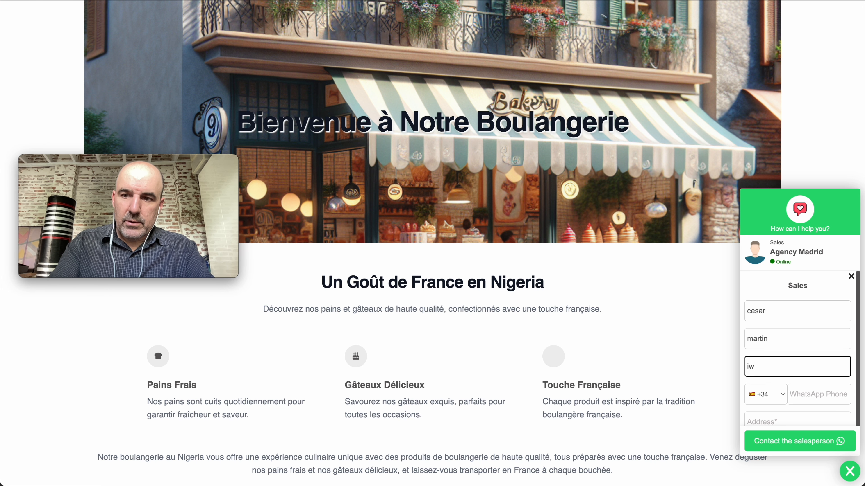
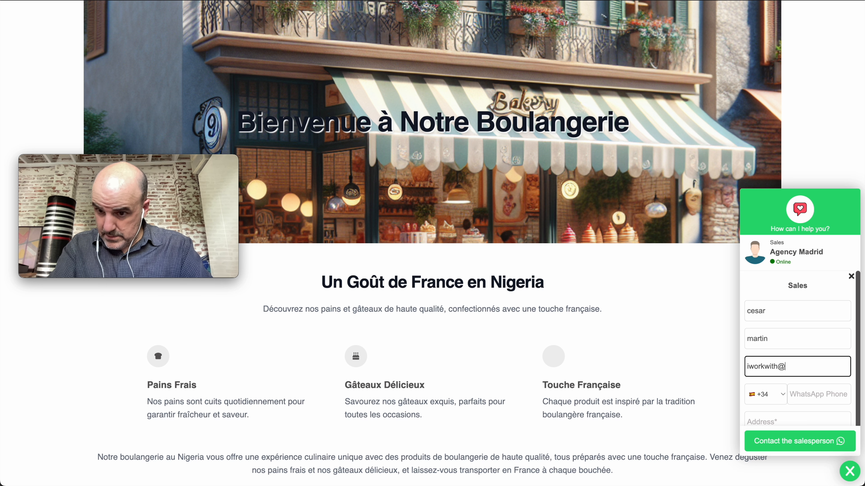
{"action": "key", "text": "Tab"}
{"action": "key", "text": "Tab"}
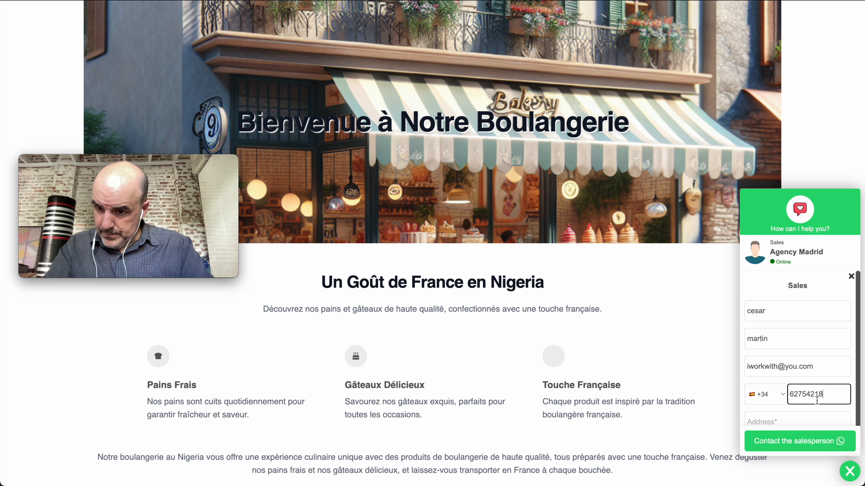
{"action": "left_click", "coordinate": [790, 418]}
{"action": "left_click", "coordinate": [783, 370]}
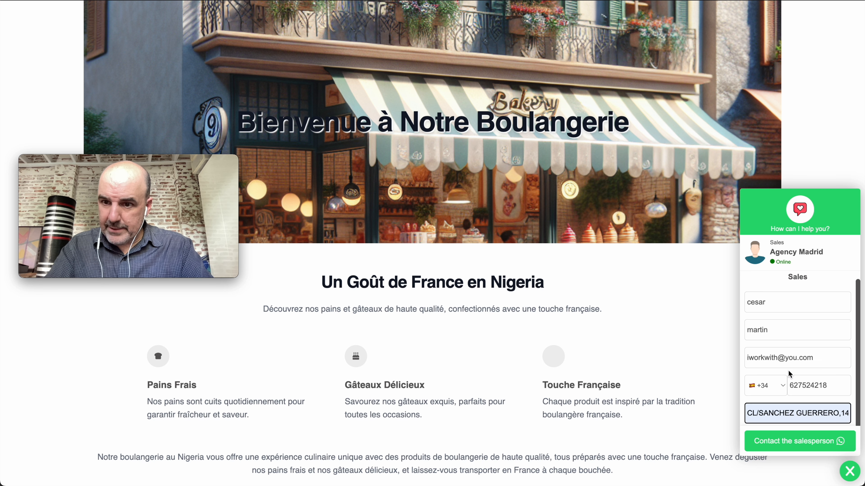
{"action": "left_click", "coordinate": [792, 443]}
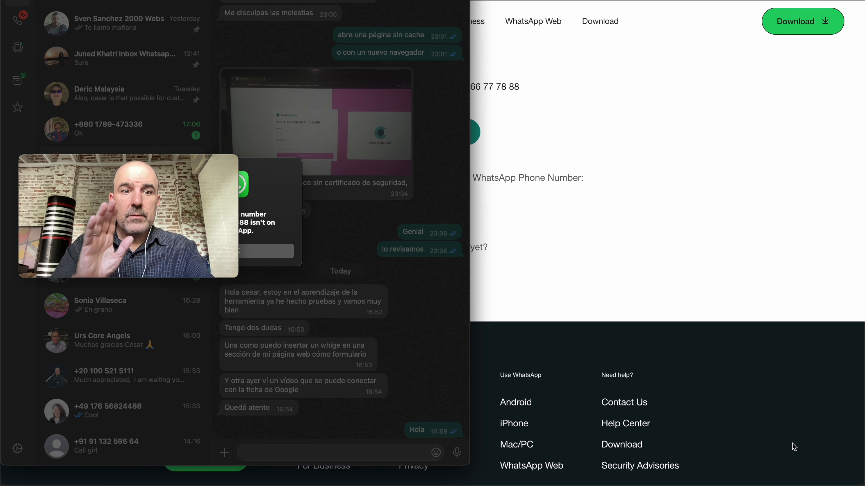
Dismiss the 'number isn't on WhatsApp' notice and close the WhatsApp window
{"action": "left_click", "coordinate": [285, 253]}
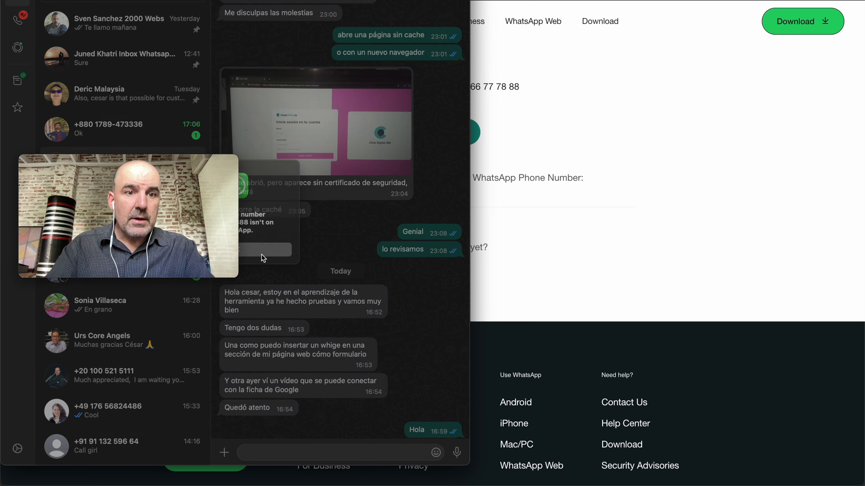
{"action": "key", "text": "super+w"}
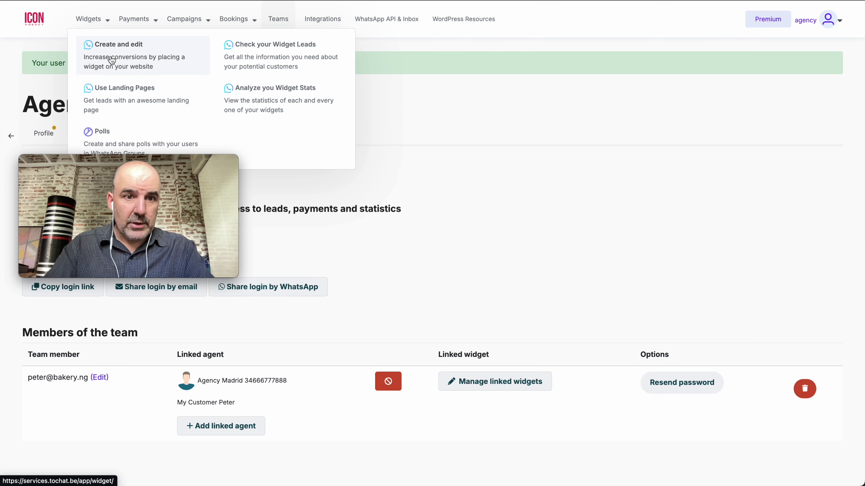
Open the leads of the My Customer Peter widget and highlight the new lead's form data
{"action": "left_click", "coordinate": [106, 46]}
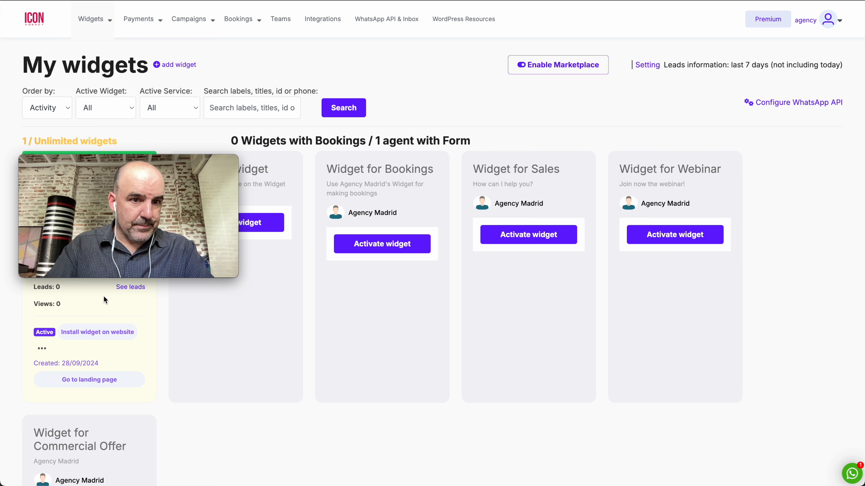
{"action": "left_click", "coordinate": [125, 287]}
{"action": "left_click_drag", "start_coordinate": [146, 165], "coordinate": [750, 330]}
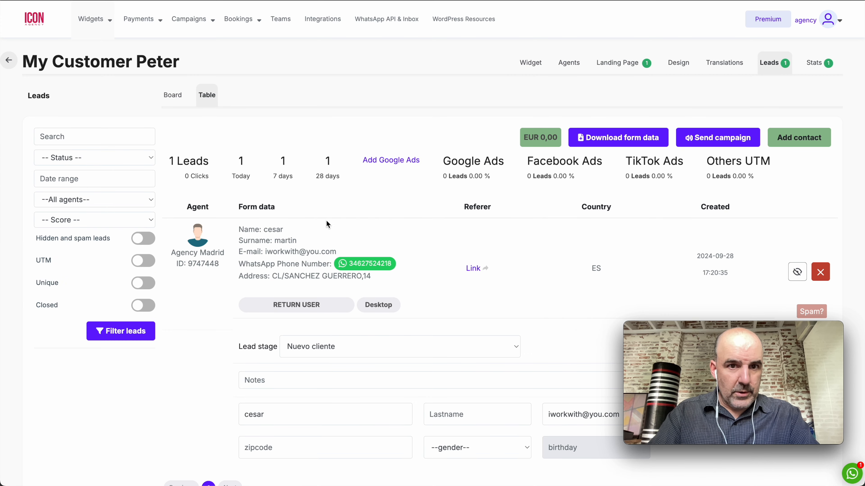
{"action": "left_click_drag", "start_coordinate": [311, 275], "coordinate": [226, 197]}
Switch to the team member's dashboard to check its stats and latest lead
{"action": "left_click", "coordinate": [226, 190]}
{"action": "left_click", "coordinate": [261, 1]}
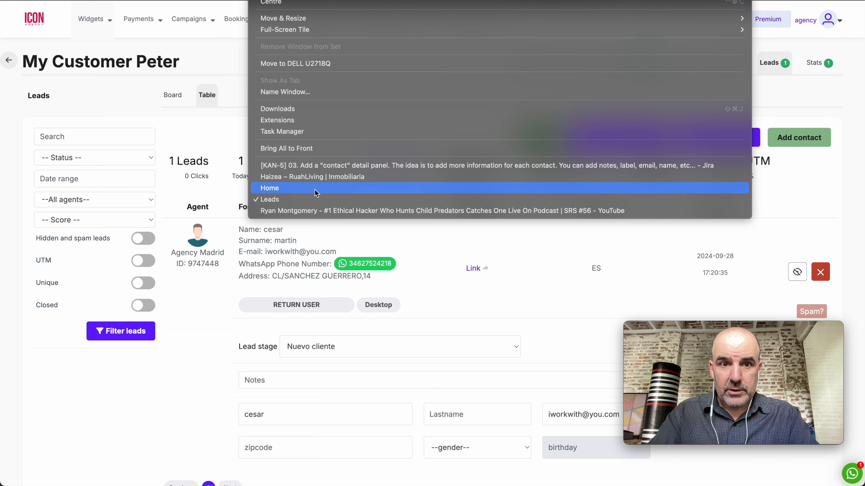
{"action": "left_click", "coordinate": [315, 188]}
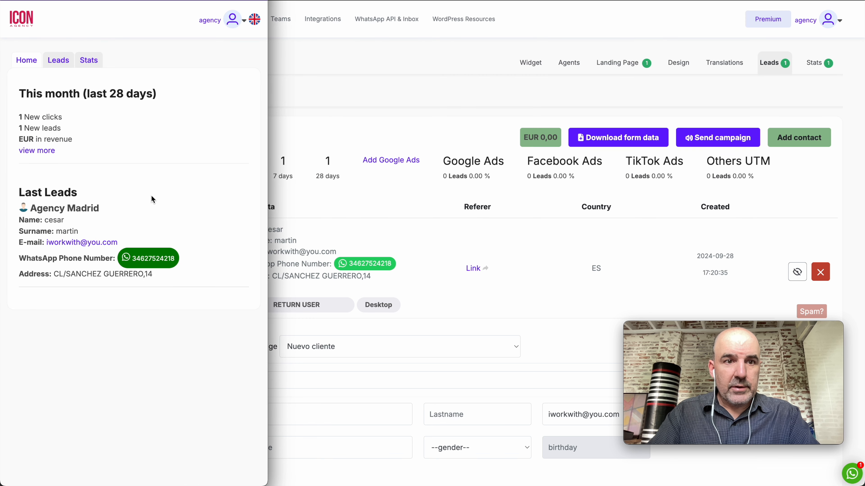
{"action": "left_click_drag", "start_coordinate": [17, 89], "coordinate": [203, 278]}
{"action": "left_click", "coordinate": [204, 279]}
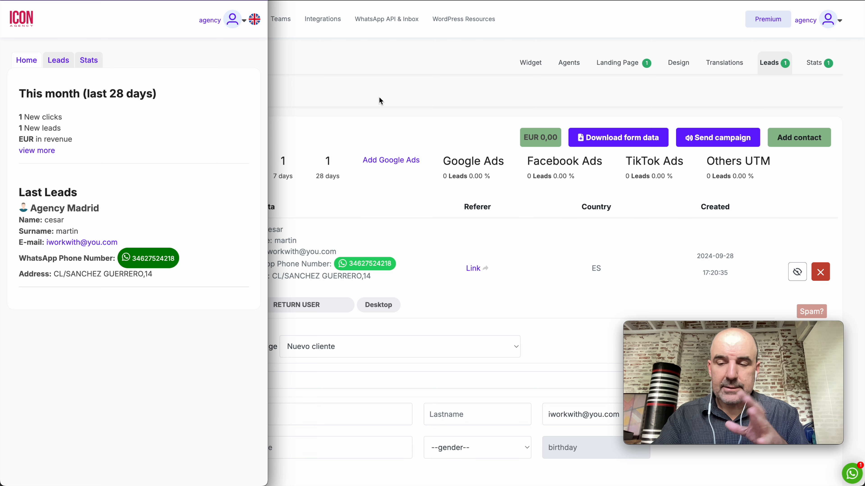
{"action": "left_click_drag", "start_coordinate": [267, 124], "coordinate": [324, 125]}
{"action": "left_click", "coordinate": [384, 107]}
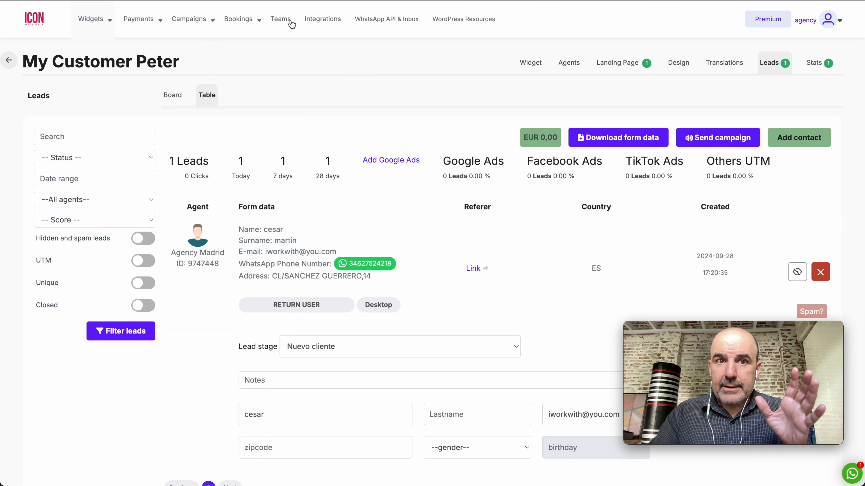
Grant the team member widget editor rights on My Customer Peter from the Teams page
{"action": "left_click", "coordinate": [282, 18]}
{"action": "scroll", "coordinate": [409, 214], "scroll_direction": "down", "scroll_amount": 1}
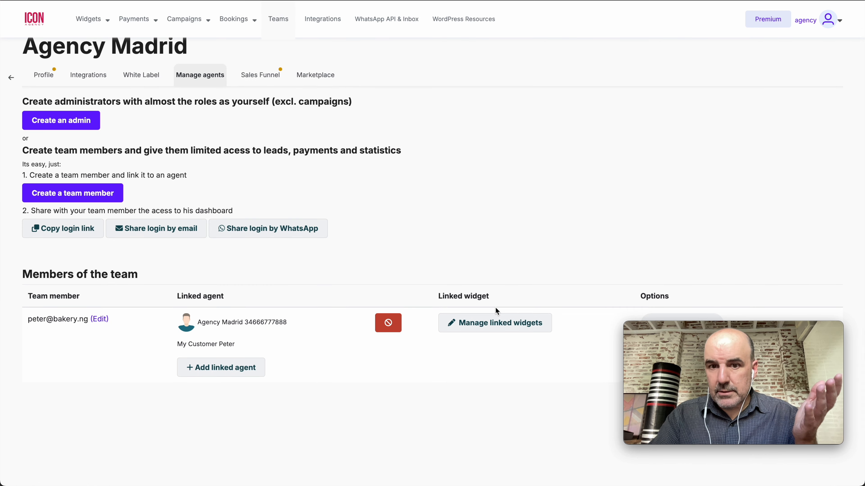
{"action": "left_click_drag", "start_coordinate": [437, 293], "coordinate": [503, 306]}
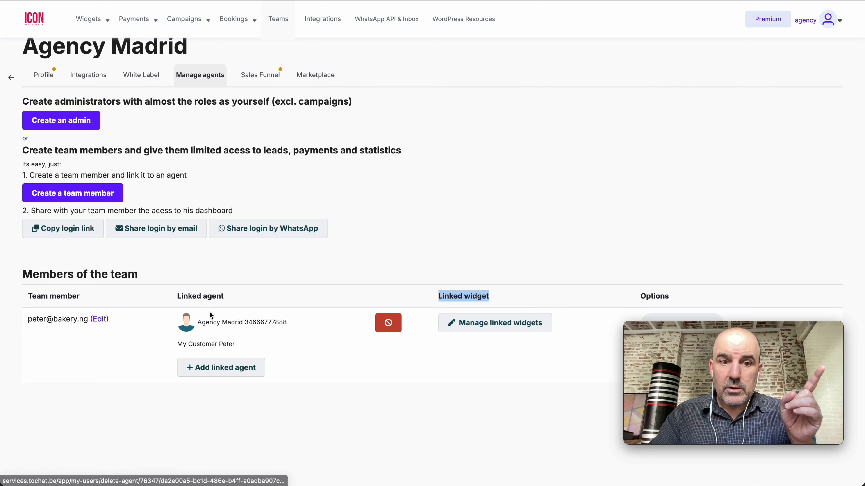
{"action": "triple_click", "coordinate": [69, 317]}
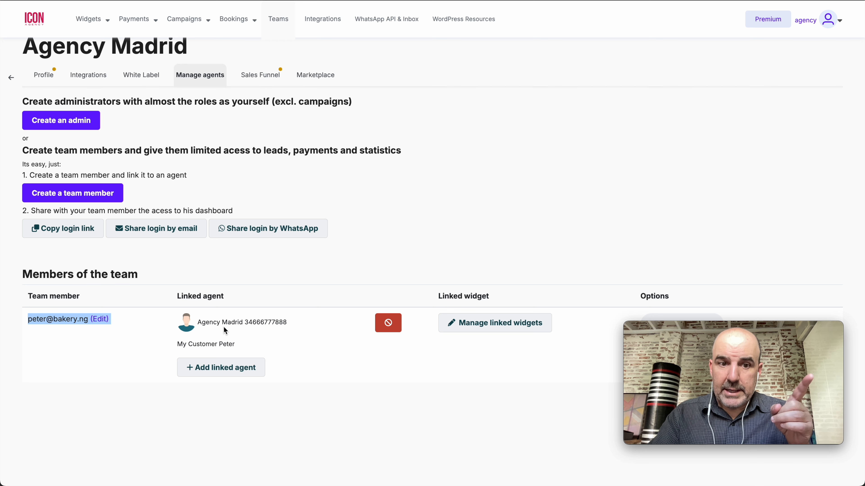
{"action": "left_click", "coordinate": [481, 325]}
{"action": "left_click", "coordinate": [168, 174]}
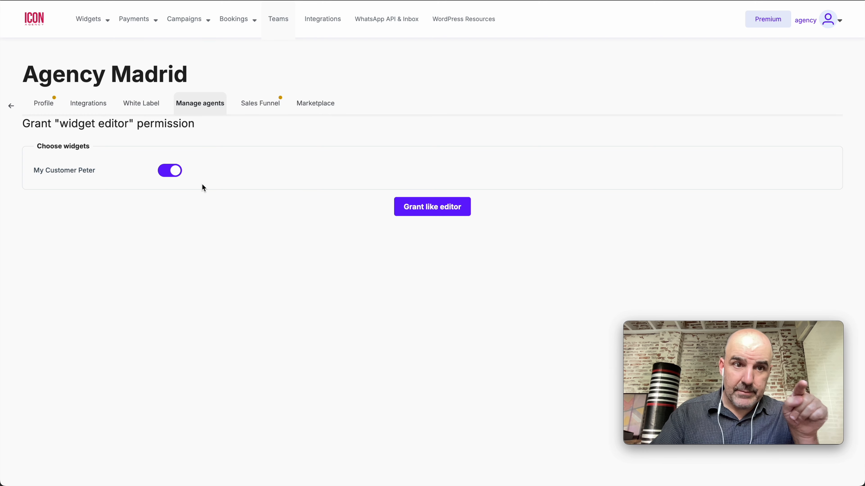
{"action": "left_click", "coordinate": [442, 213]}
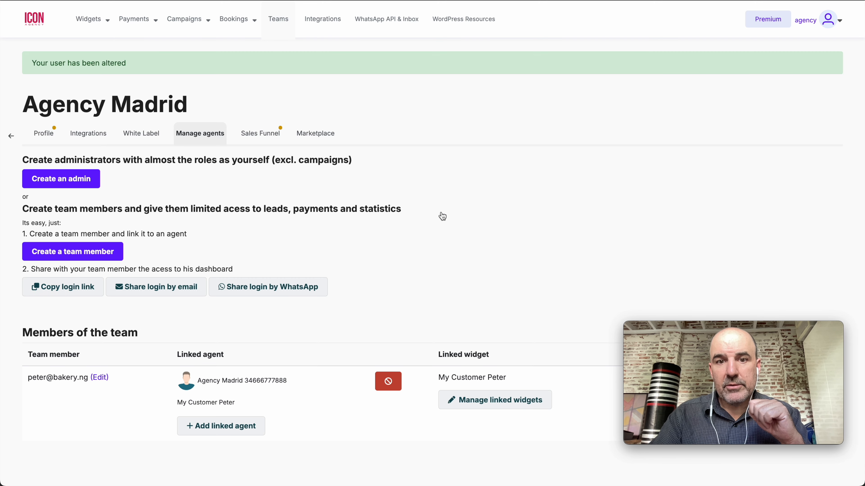
{"action": "left_click", "coordinate": [269, 0]}
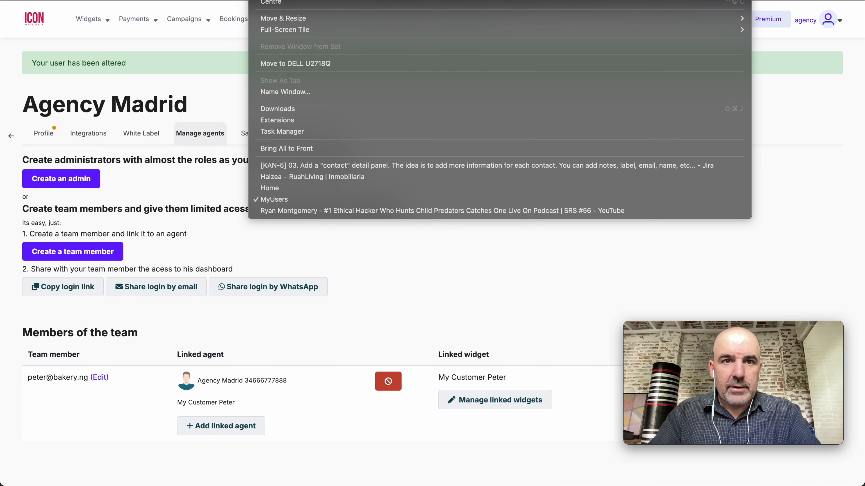
In the team member's dashboard, open the My Customer Peter widget's design themes and landing page settings
{"action": "left_click", "coordinate": [318, 188]}
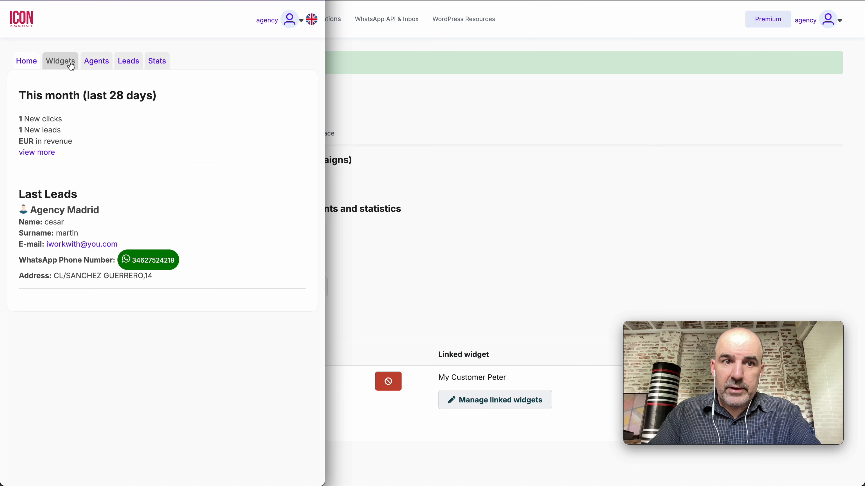
{"action": "left_click", "coordinate": [56, 65]}
{"action": "left_click", "coordinate": [129, 172]}
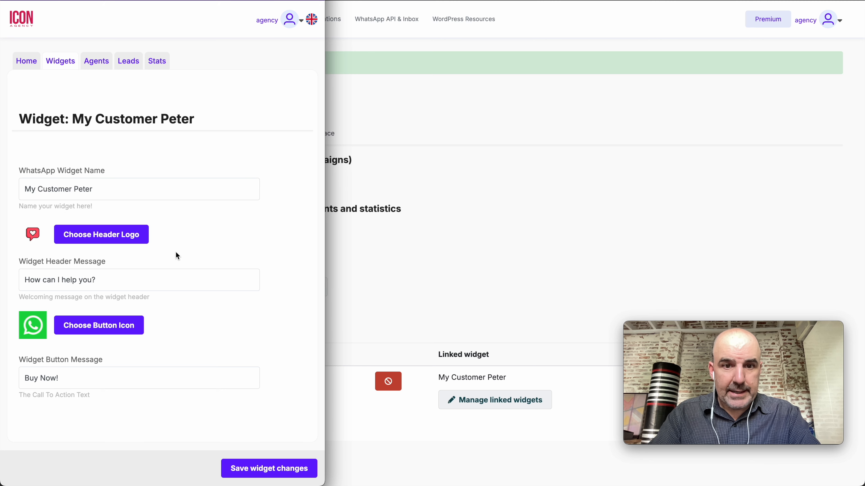
{"action": "left_click_drag", "start_coordinate": [325, 314], "coordinate": [600, 355]}
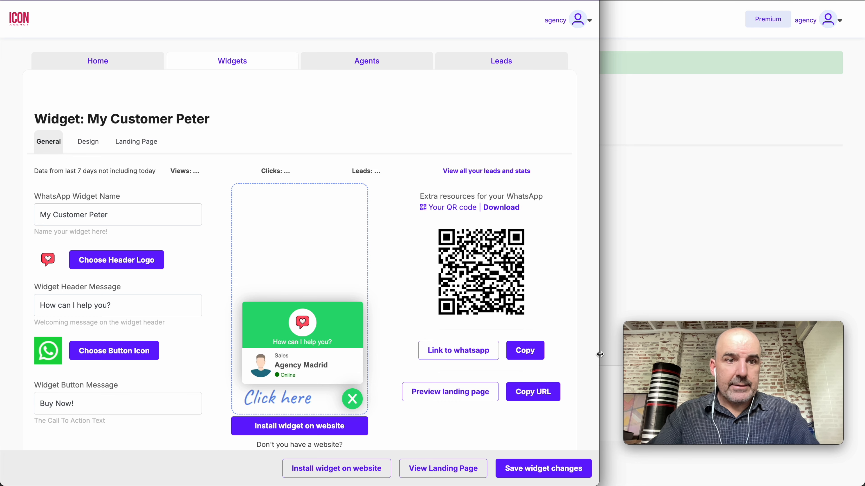
{"action": "left_click", "coordinate": [95, 148]}
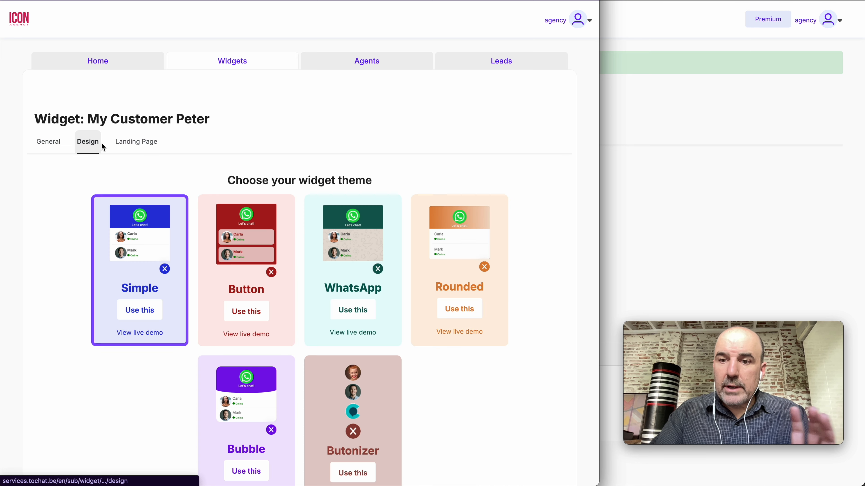
{"action": "left_click", "coordinate": [143, 145]}
{"action": "scroll", "coordinate": [276, 182], "scroll_direction": "down", "scroll_amount": 10}
{"action": "scroll", "coordinate": [275, 183], "scroll_direction": "up", "scroll_amount": 9}
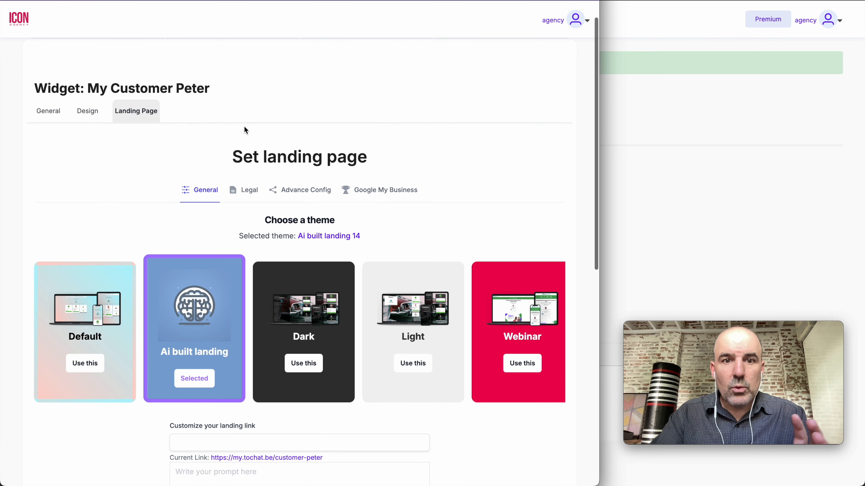
{"action": "scroll", "coordinate": [245, 128], "scroll_direction": "up", "scroll_amount": 1}
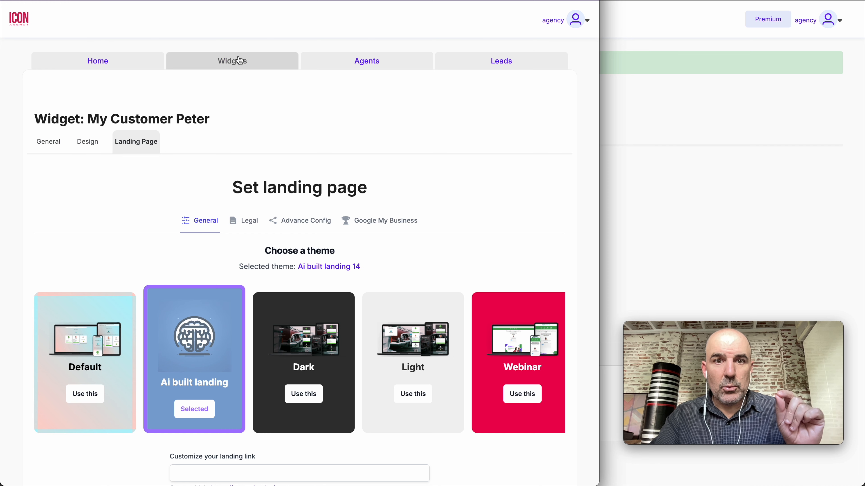
Inspect the team member's Agency Madrid agent, their leads table and assigned widgets
{"action": "left_click", "coordinate": [333, 61]}
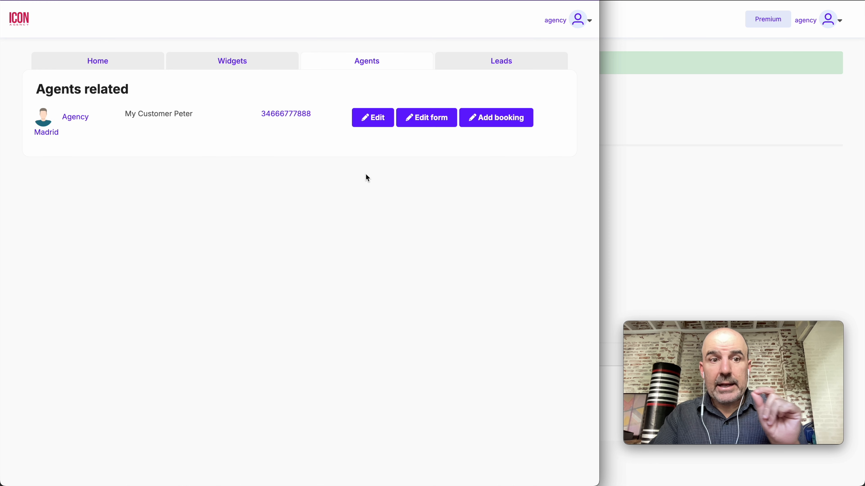
{"action": "left_click_drag", "start_coordinate": [595, 267], "coordinate": [693, 275]}
{"action": "left_click", "coordinate": [428, 118]}
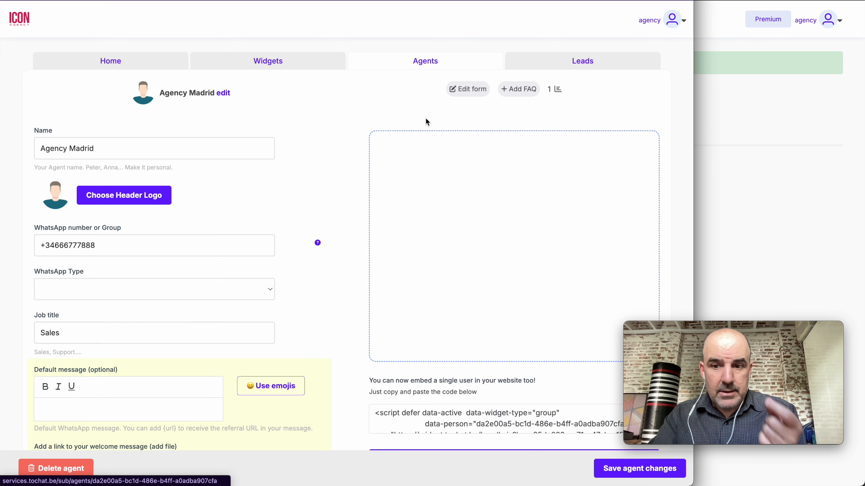
{"action": "scroll", "coordinate": [206, 188], "scroll_direction": "down", "scroll_amount": 3}
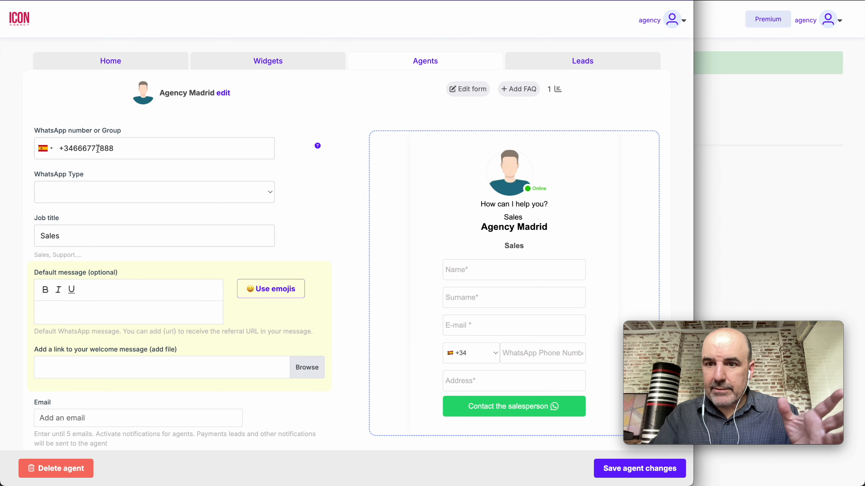
{"action": "scroll", "coordinate": [168, 210], "scroll_direction": "down", "scroll_amount": 5}
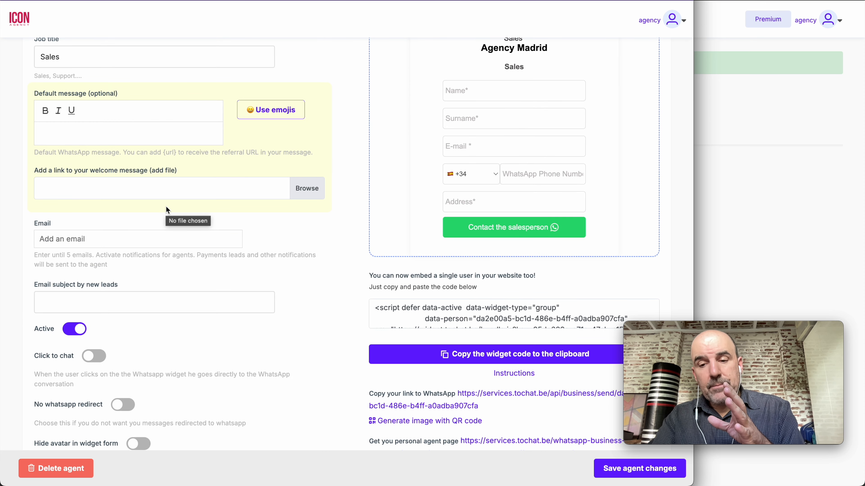
{"action": "scroll", "coordinate": [168, 211], "scroll_direction": "up", "scroll_amount": 5}
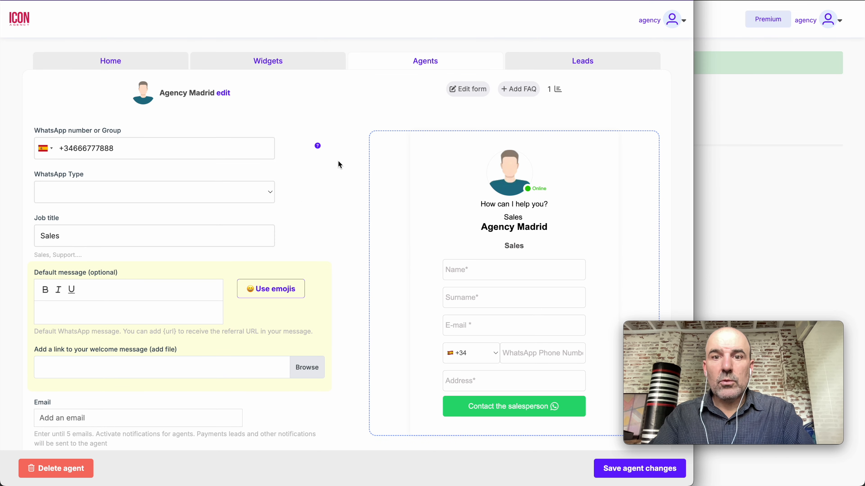
{"action": "left_click", "coordinate": [565, 70]}
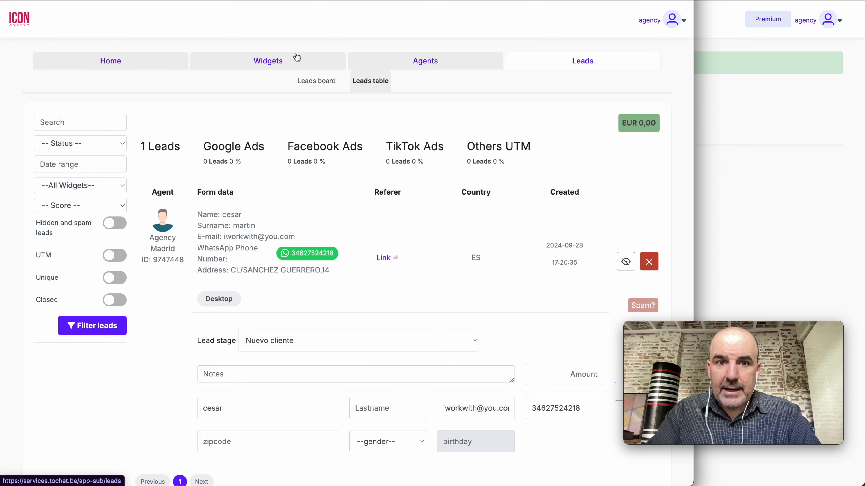
{"action": "left_click", "coordinate": [281, 61]}
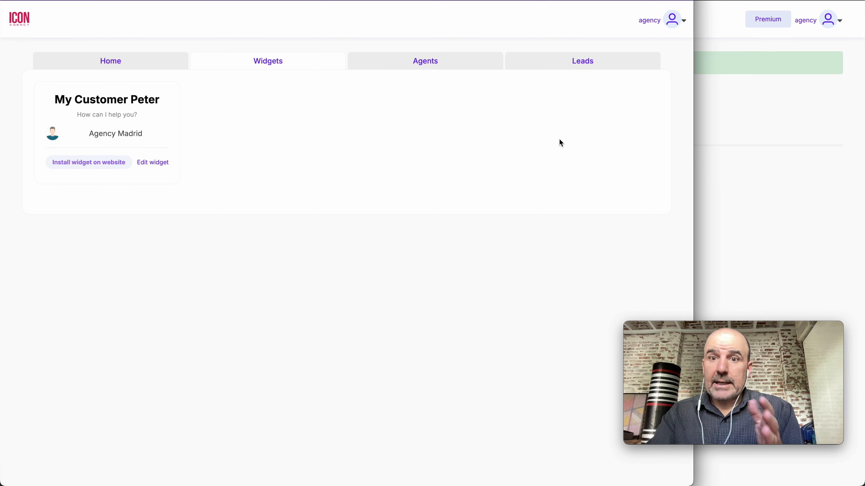
{"action": "left_click", "coordinate": [568, 68]}
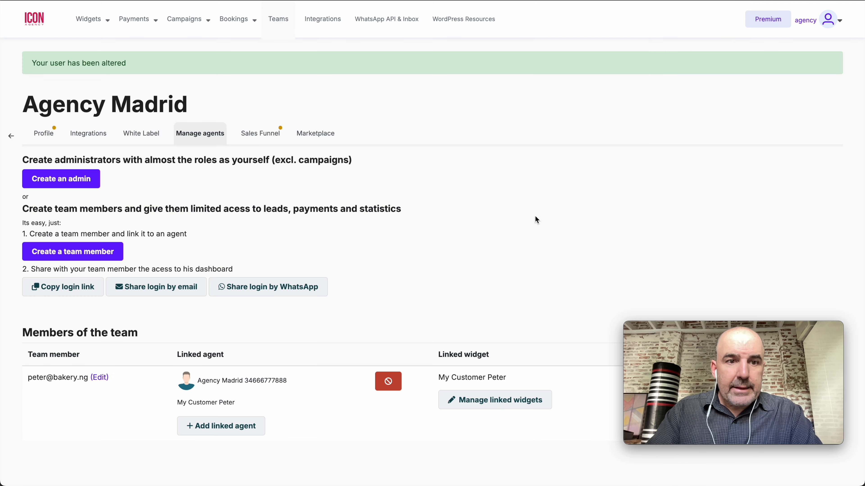
Review the team member's access settings, noting lead downloads and other permissions are switched off
{"action": "left_click", "coordinate": [99, 319]}
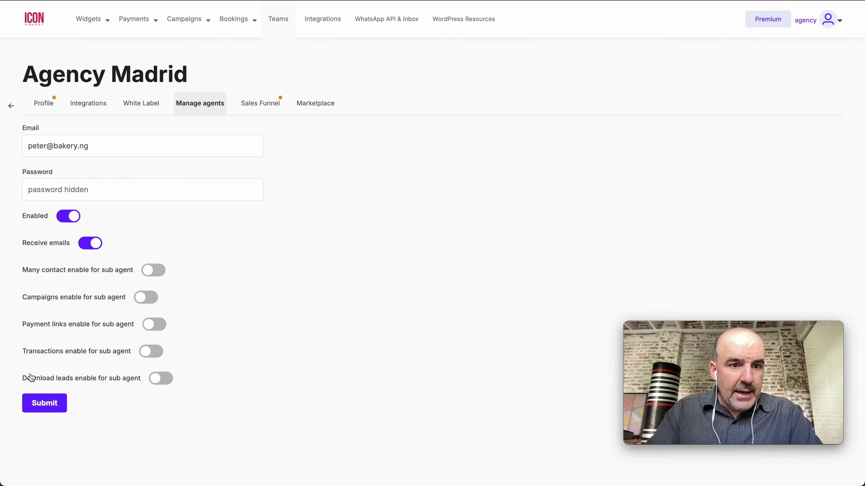
{"action": "left_click_drag", "start_coordinate": [20, 382], "coordinate": [143, 383]}
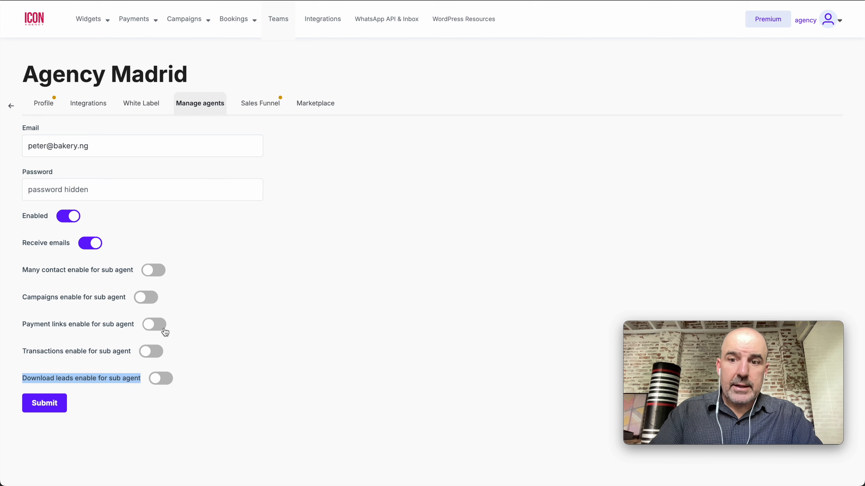
{"action": "left_click", "coordinate": [258, 0]}
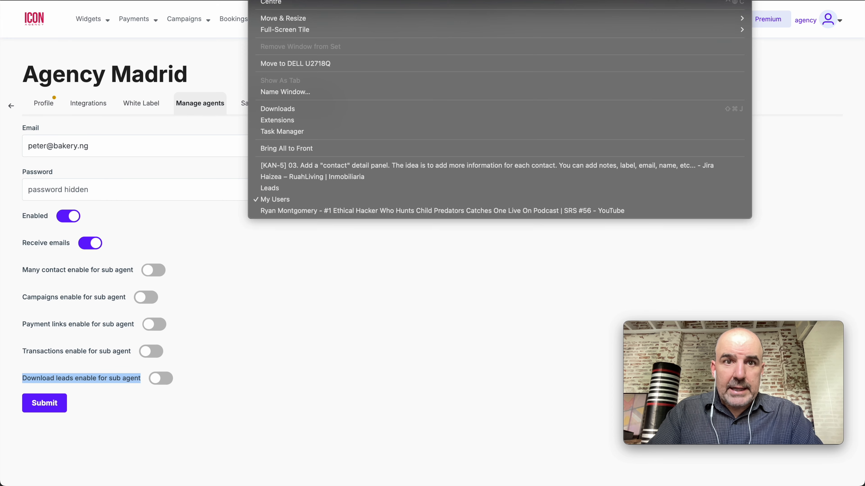
{"action": "left_click", "coordinate": [318, 189]}
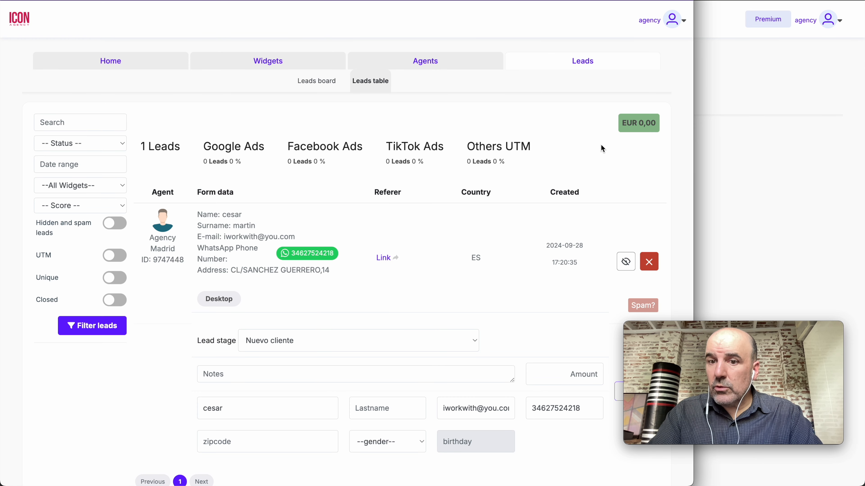
{"action": "left_click", "coordinate": [704, 164]}
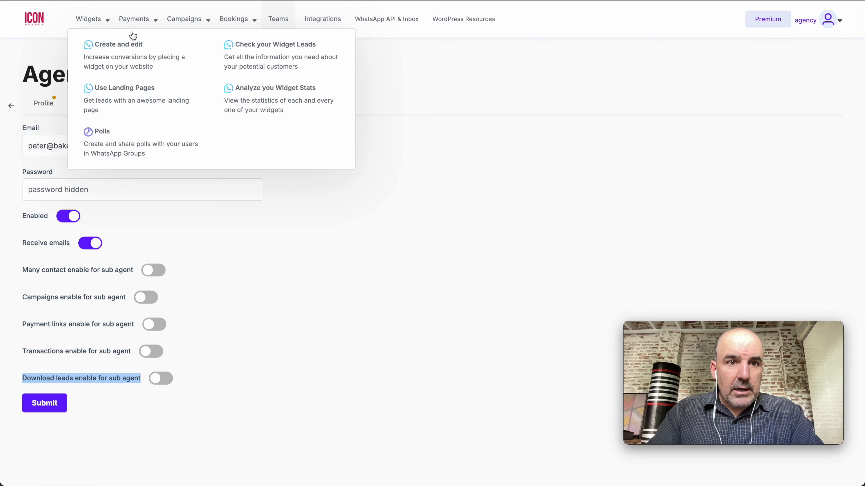
{"action": "left_click", "coordinate": [138, 27]}
Start a new payment link and go to its product name field
{"action": "left_click", "coordinate": [153, 57]}
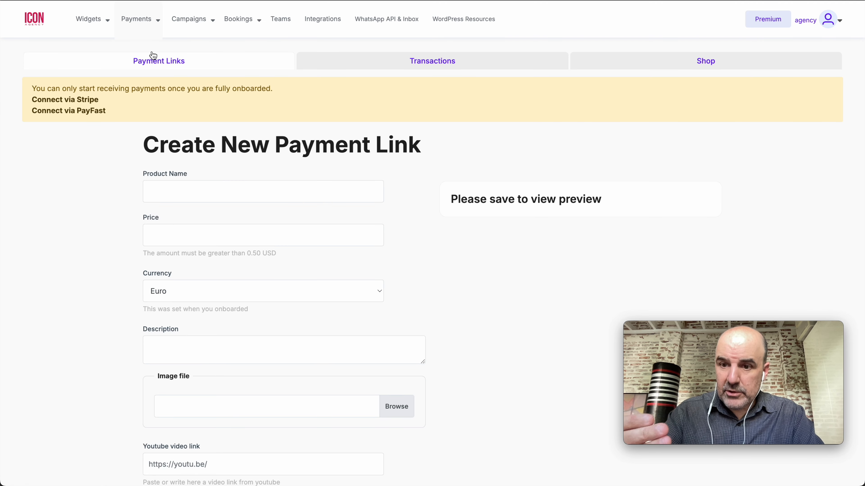
{"action": "left_click", "coordinate": [251, 188]}
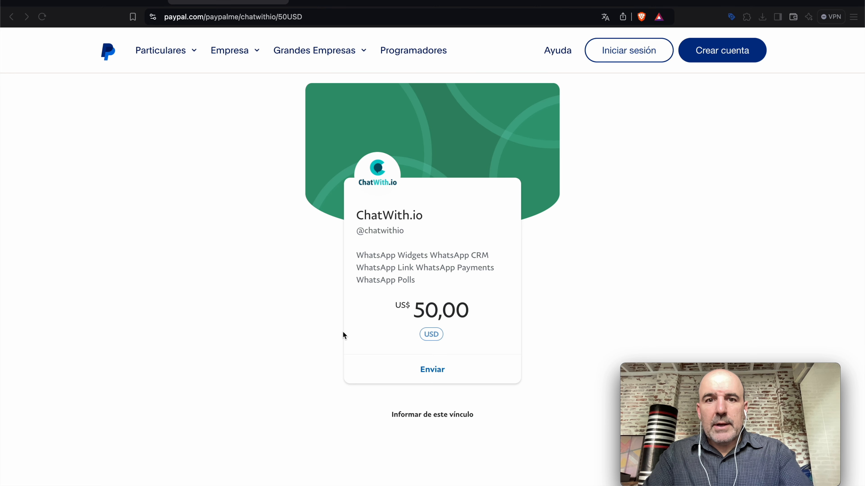
Copy the full address of the 50 USD PayPal.me page and return to the payment link form
{"action": "double_click", "coordinate": [209, 17]}
{"action": "triple_click", "coordinate": [209, 17]}
{"action": "key", "text": "super+c"}
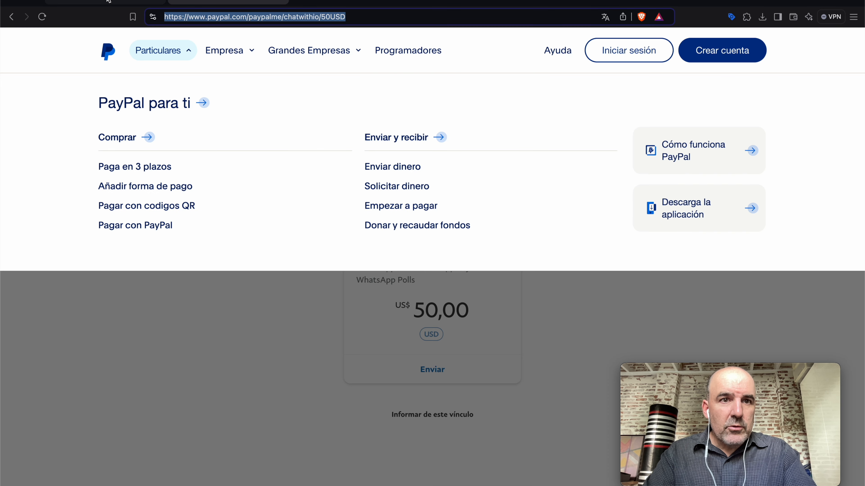
{"action": "left_click", "coordinate": [106, 2]}
{"action": "mouse_move", "coordinate": [128, 43]}
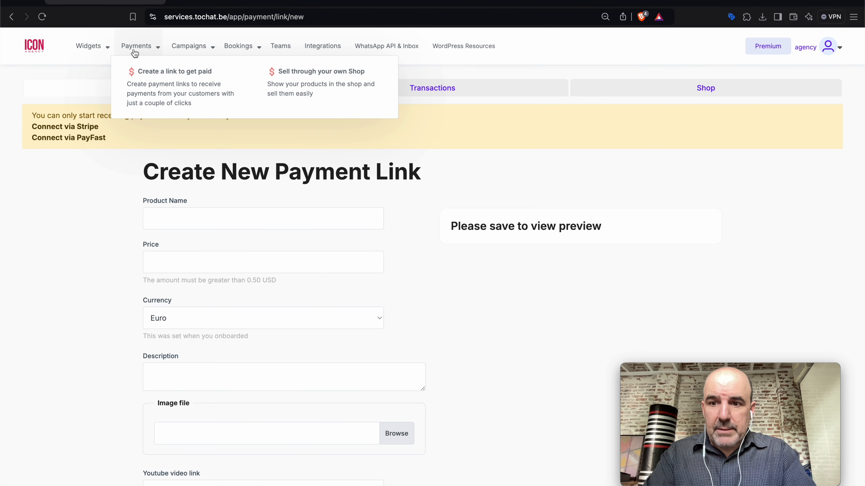
Enter product name 'Payment for a Widget', price 50 and description 'Get your widget from ICON AGENCY'
{"action": "left_click", "coordinate": [172, 217]}
{"action": "type", "text": "Su"}
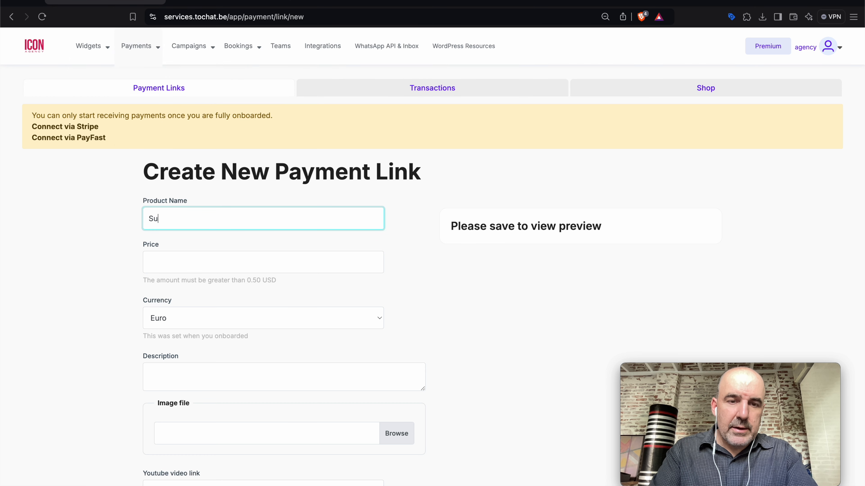
{"action": "key", "text": "BackSpace"}
{"action": "key", "text": "BackSpace"}
{"action": "type", "text": "Payment"}
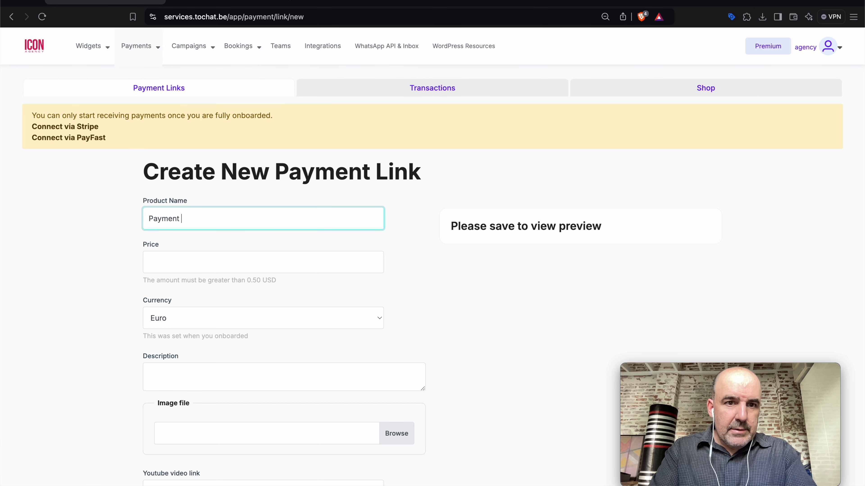
{"action": "type", "text": " for a Widget"}
{"action": "left_click", "coordinate": [200, 269]}
{"action": "type", "text": "50"}
{"action": "left_click", "coordinate": [101, 286]}
{"action": "scroll", "coordinate": [177, 249], "scroll_direction": "down", "scroll_amount": 4}
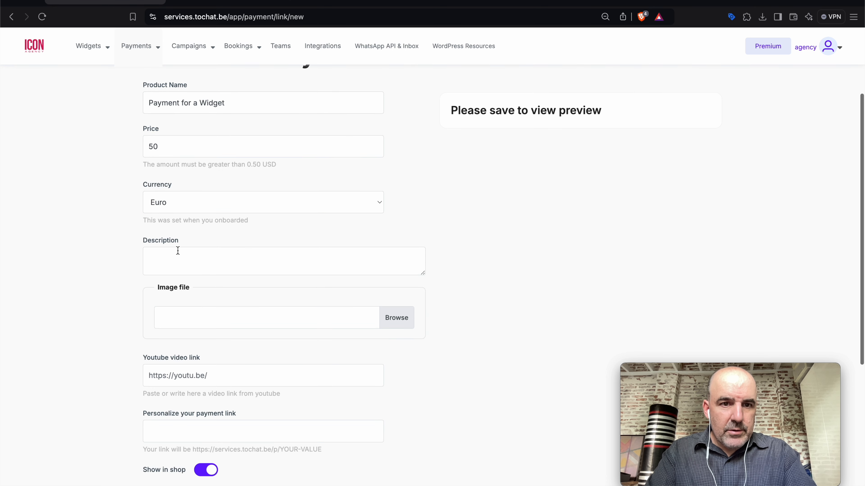
{"action": "left_click", "coordinate": [190, 260]}
{"action": "type", "text": "Get your"}
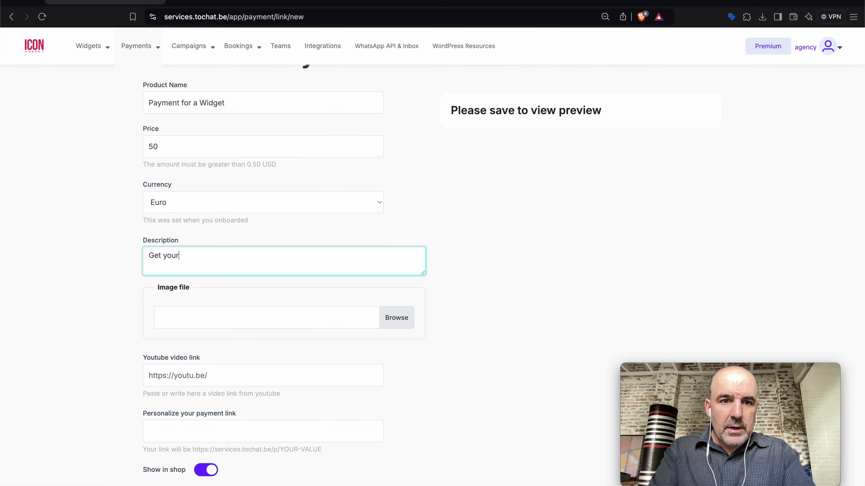
{"action": "type", "text": " widget from IC"}
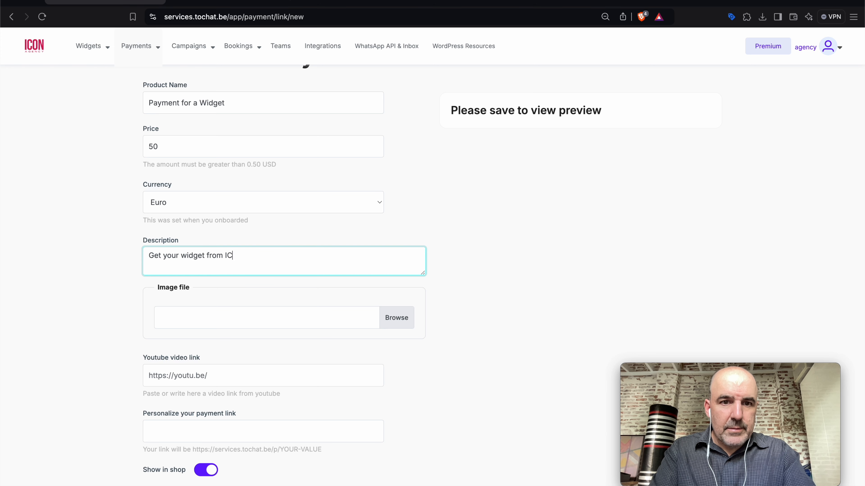
{"action": "type", "text": "ON AGENCY"}
Enable Use Paypal link with the copied PayPal.me address, update the preview and save the link
{"action": "scroll", "coordinate": [213, 303], "scroll_direction": "down", "scroll_amount": 6}
{"action": "left_click", "coordinate": [174, 195]}
{"action": "scroll", "coordinate": [187, 252], "scroll_direction": "down", "scroll_amount": 3}
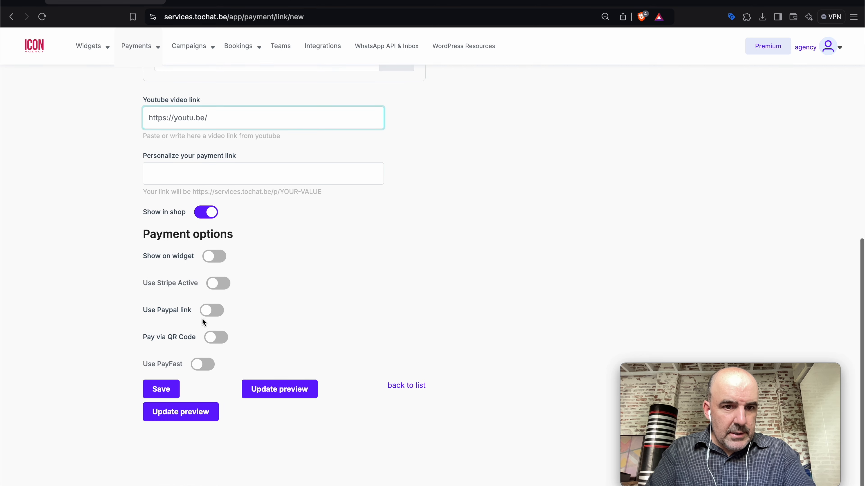
{"action": "left_click", "coordinate": [212, 309]}
{"action": "left_click", "coordinate": [234, 354]}
{"action": "key", "text": "super+v"}
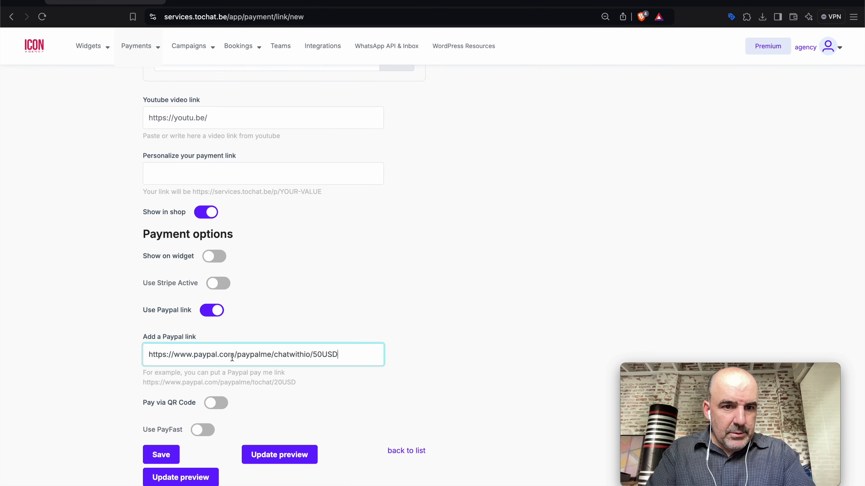
{"action": "left_click", "coordinate": [354, 321]}
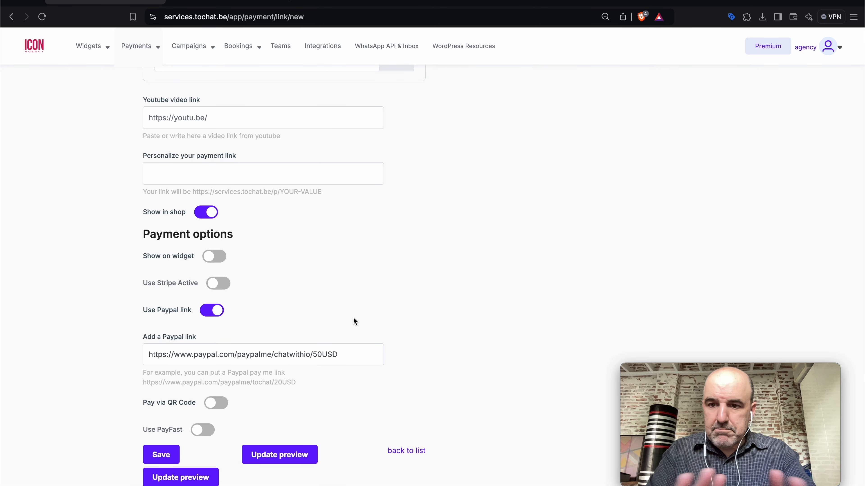
{"action": "left_click", "coordinate": [207, 478]}
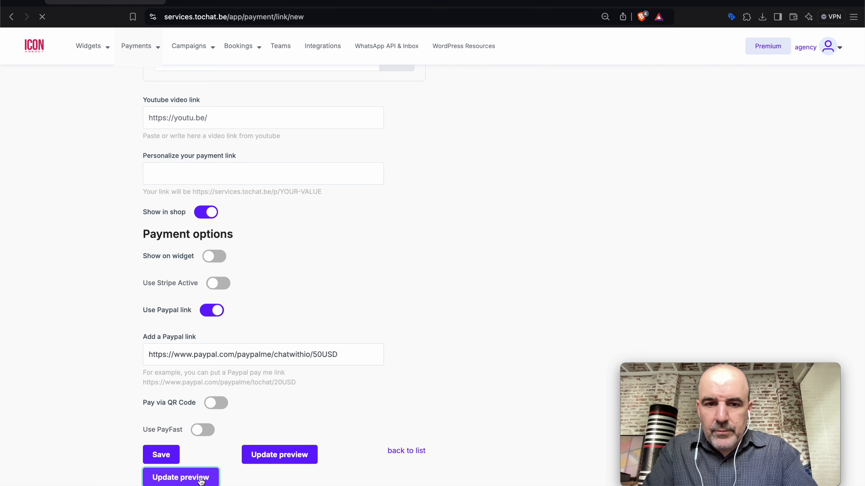
{"action": "scroll", "coordinate": [303, 359], "scroll_direction": "down", "scroll_amount": 5}
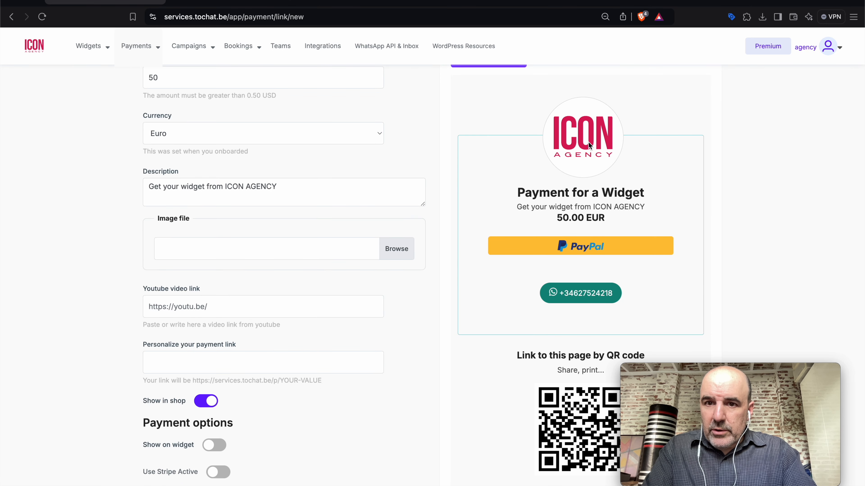
{"action": "scroll", "coordinate": [367, 294], "scroll_direction": "down", "scroll_amount": 7}
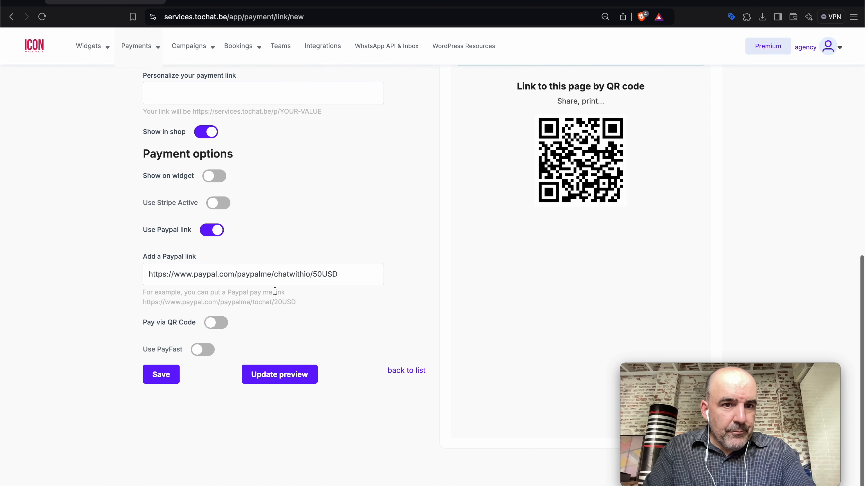
{"action": "left_click", "coordinate": [169, 381]}
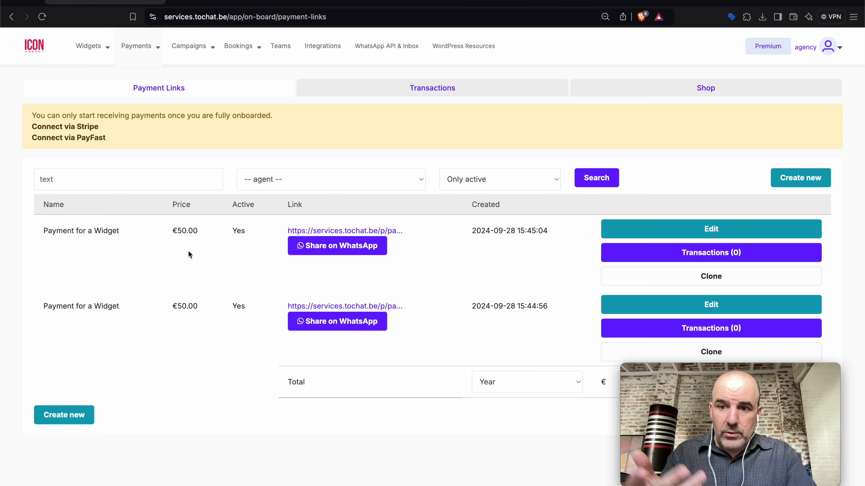
Open the new payment's services.tochat.be/p/ link to view its public ICON-branded page
{"action": "left_click", "coordinate": [325, 230]}
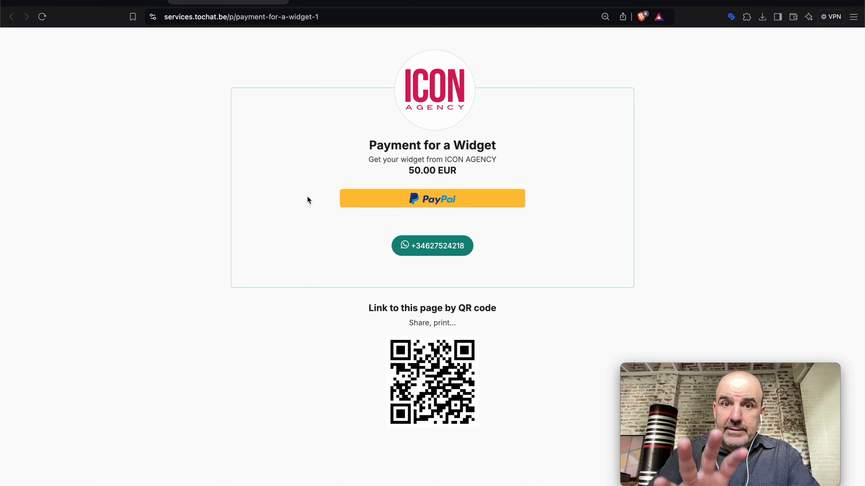
Look through the PayPal.me and branded payment tabs, then return to the payment links list
{"action": "left_click", "coordinate": [313, 2]}
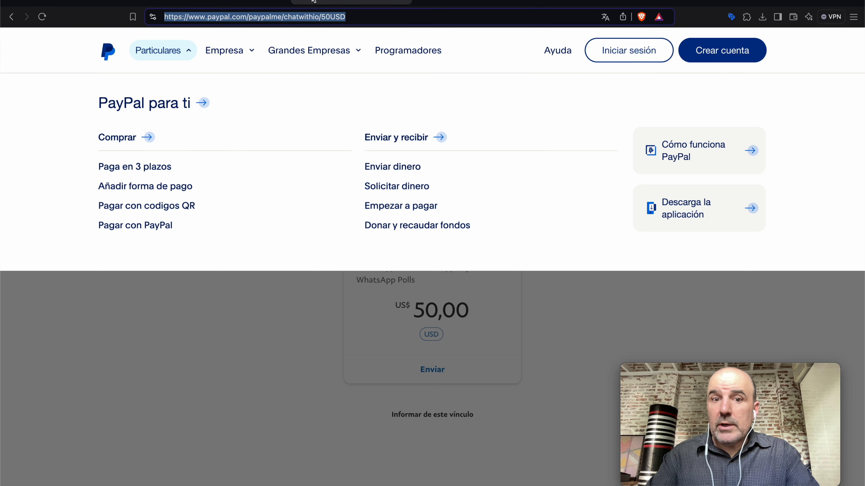
{"action": "left_click", "coordinate": [317, 372]}
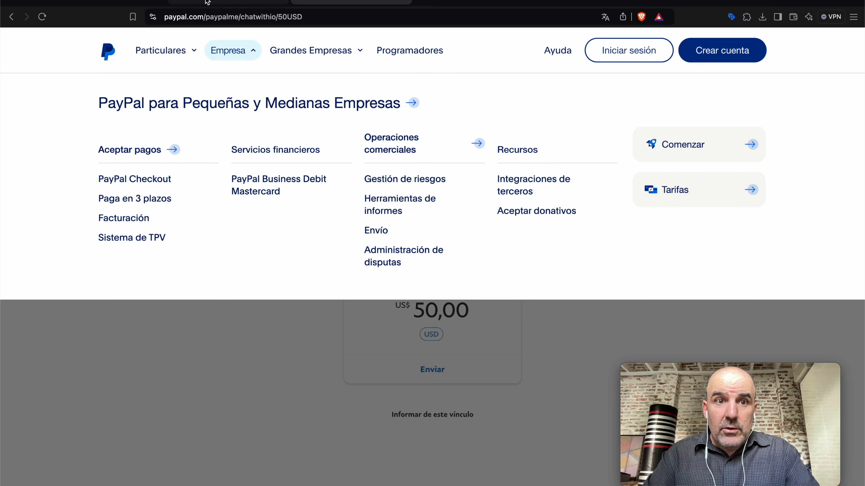
{"action": "left_click", "coordinate": [208, 3]}
{"action": "left_click", "coordinate": [123, 3]}
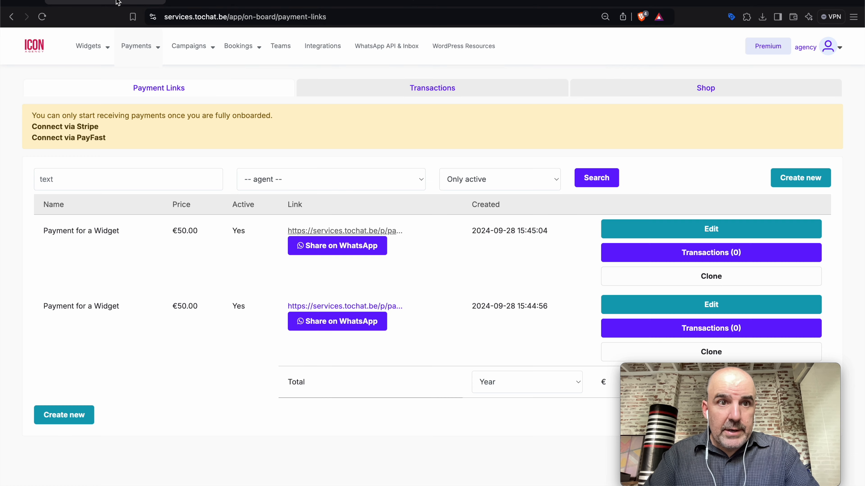
Load the agency's branded wa. login page in a new tab, then close it
{"action": "left_click", "coordinate": [427, 2]}
{"action": "type", "text": "wa."}
{"action": "key", "text": "Return"}
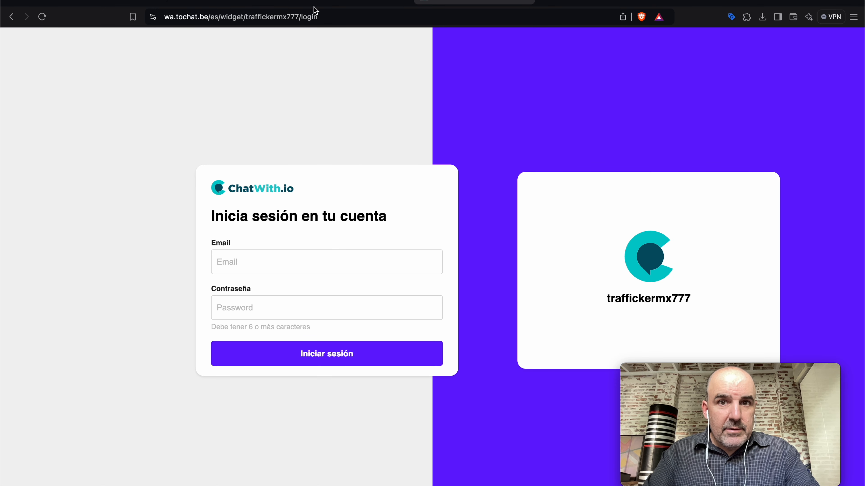
{"action": "key", "text": "super+w"}
Go back to the tochat payment links tab and open Widgets > Create and edit
{"action": "left_click", "coordinate": [341, 1]}
{"action": "left_click", "coordinate": [263, 2]}
{"action": "left_click", "coordinate": [108, 3]}
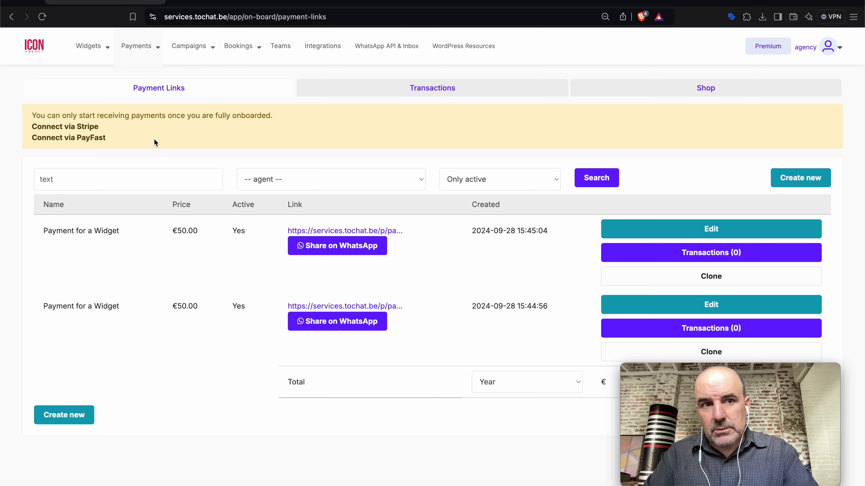
{"action": "left_click", "coordinate": [90, 45]}
{"action": "left_click", "coordinate": [97, 77]}
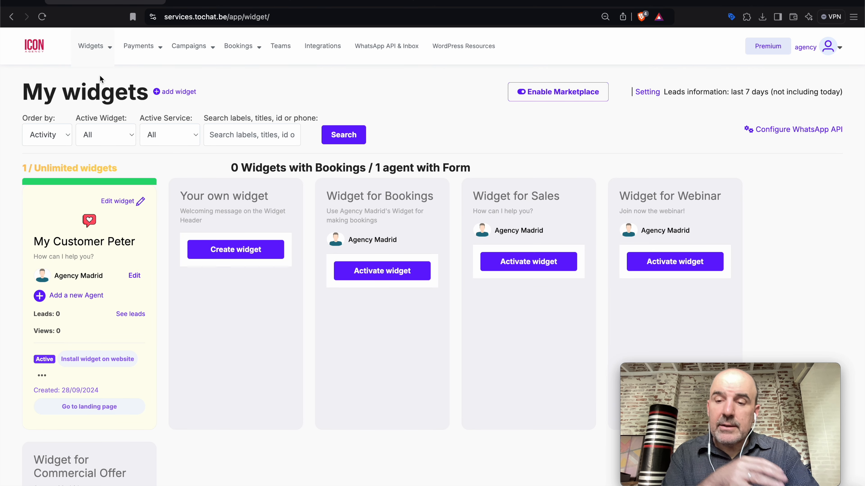
{"action": "left_click", "coordinate": [113, 412]}
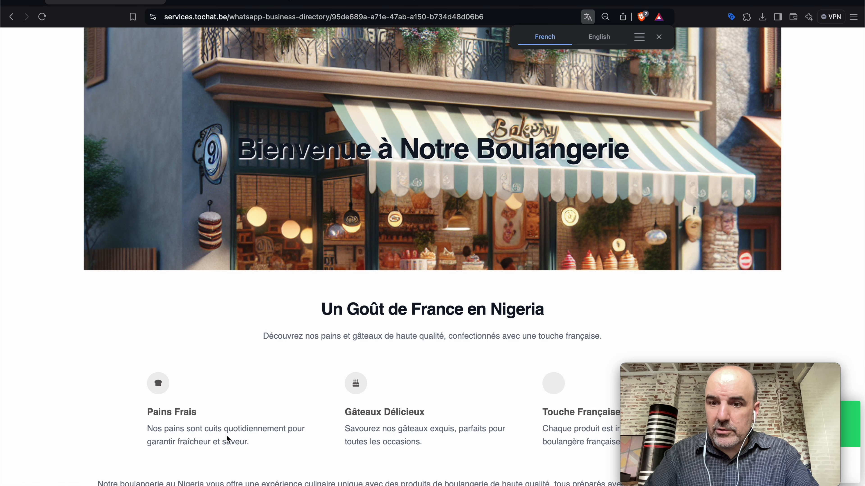
{"action": "left_click_drag", "start_coordinate": [694, 371], "coordinate": [695, 258]}
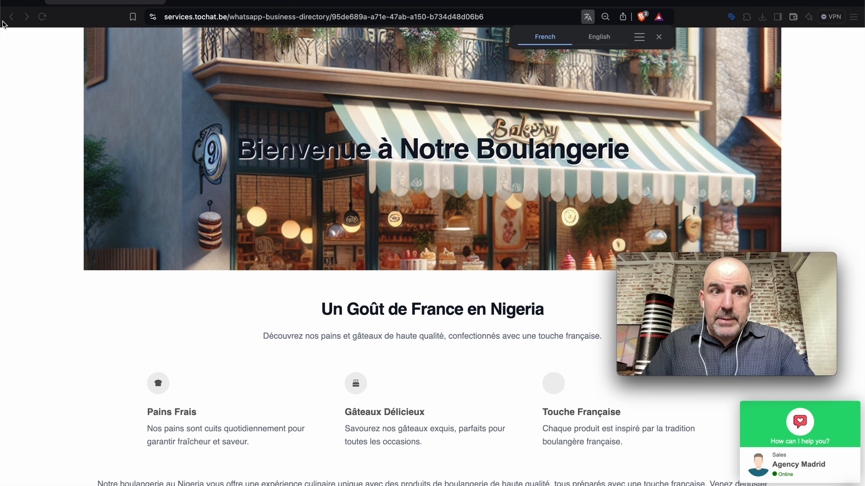
{"action": "left_click", "coordinate": [11, 16]}
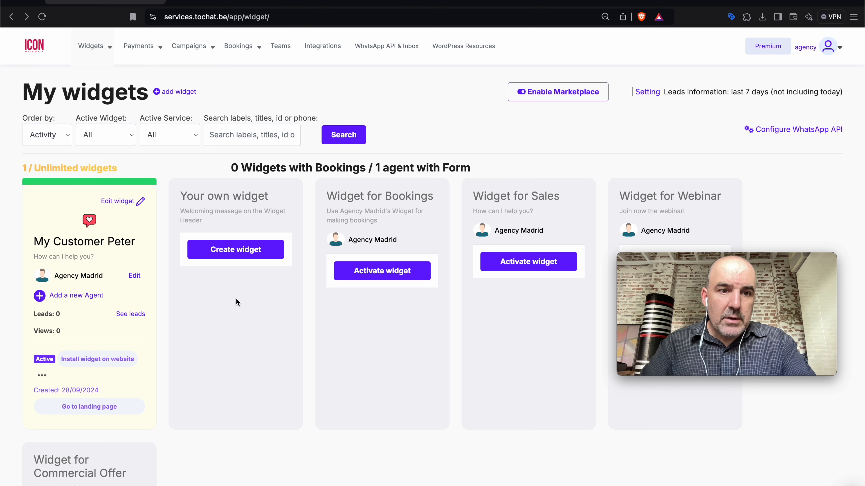
{"action": "left_click", "coordinate": [42, 375]}
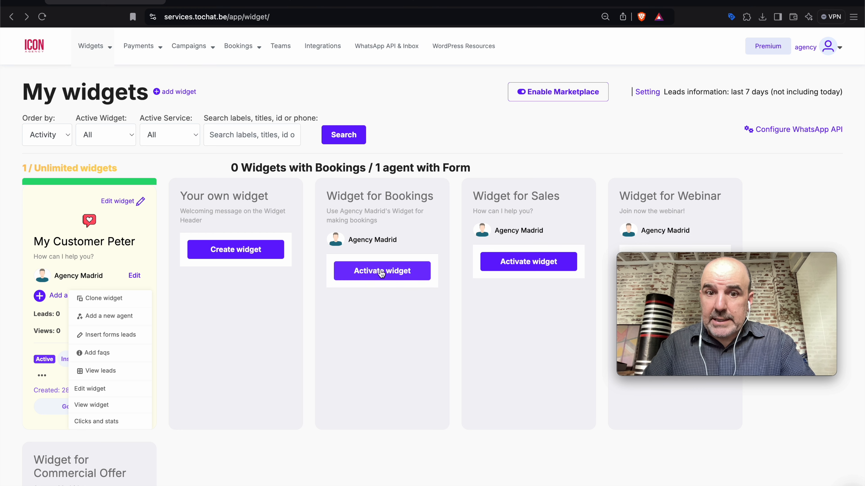
{"action": "left_click", "coordinate": [255, 196]}
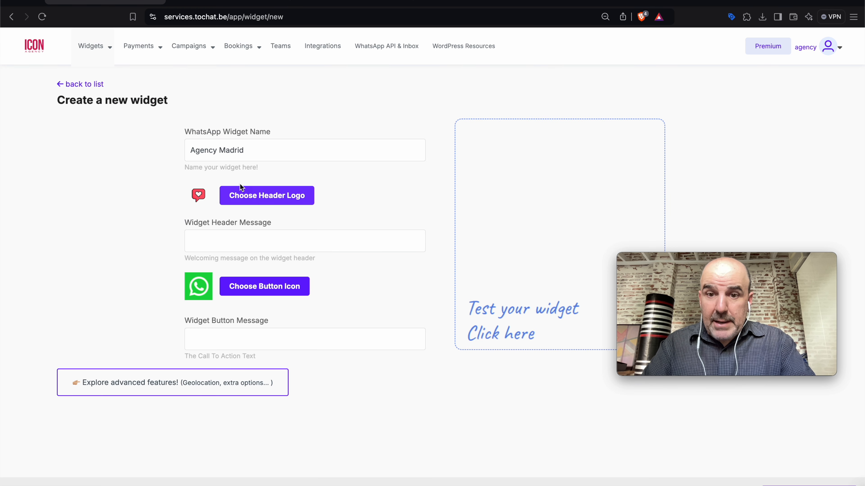
{"action": "left_click", "coordinate": [12, 17]}
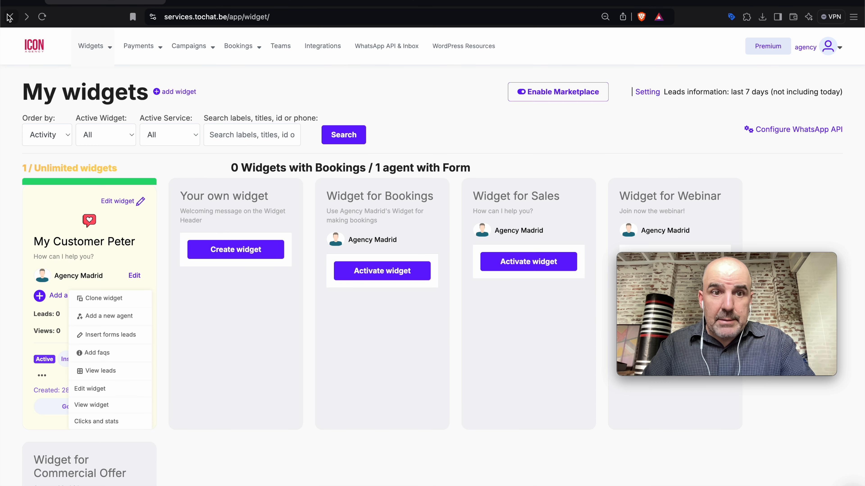
{"action": "double_click", "coordinate": [407, 193]}
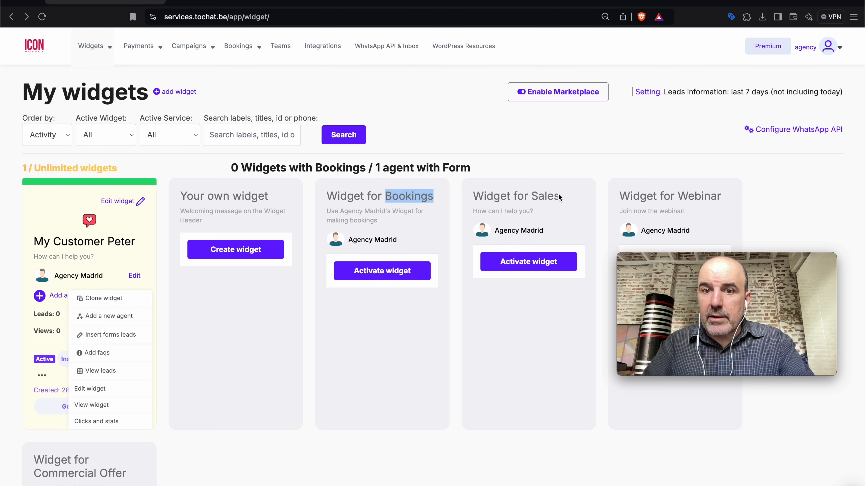
{"action": "double_click", "coordinate": [544, 194]}
{"action": "double_click", "coordinate": [701, 193]}
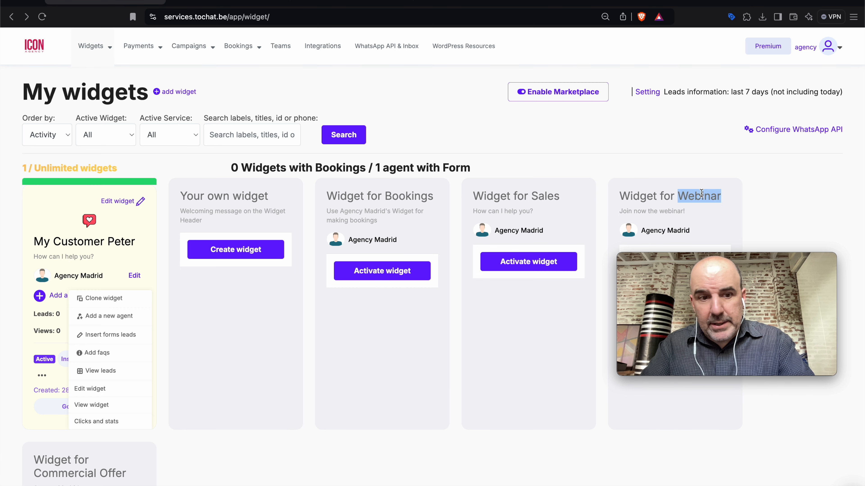
{"action": "scroll", "coordinate": [437, 399], "scroll_direction": "down", "scroll_amount": 5}
{"action": "triple_click", "coordinate": [114, 335]}
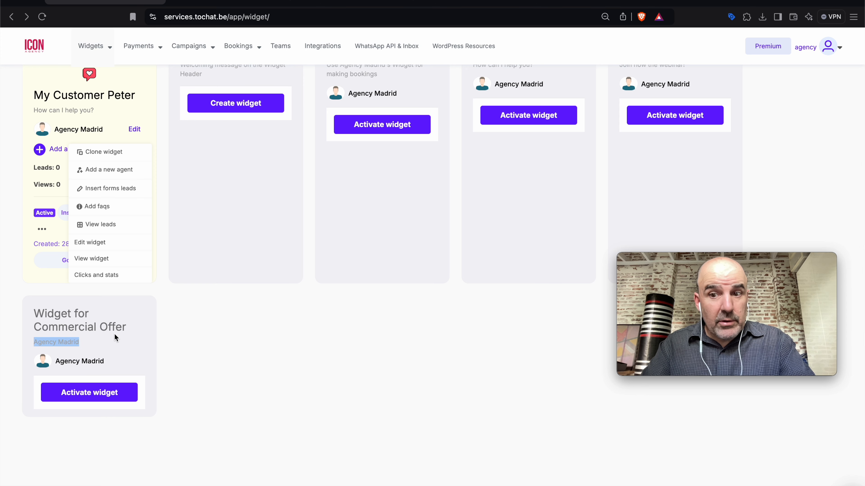
{"action": "scroll", "coordinate": [254, 303], "scroll_direction": "up", "scroll_amount": 5}
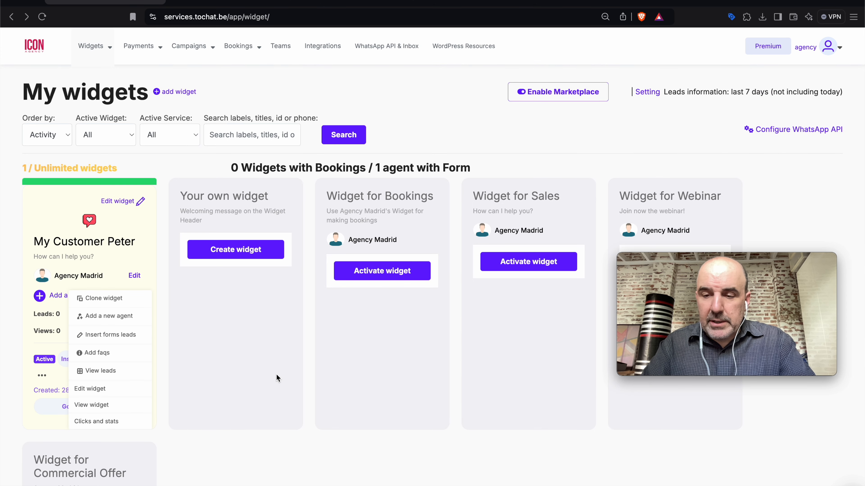
Activate the Widget for Bookings, rename it Barber Shop and set the phone-with-hearts header logo
{"action": "left_click", "coordinate": [399, 271]}
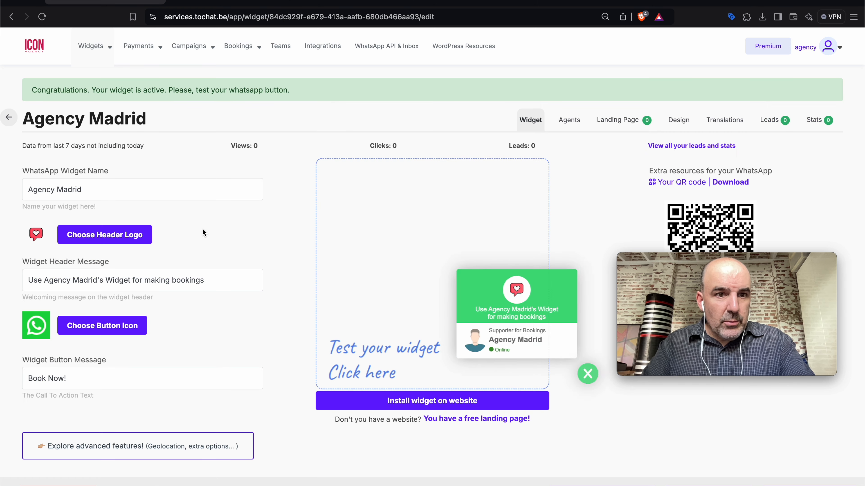
{"action": "triple_click", "coordinate": [102, 184]}
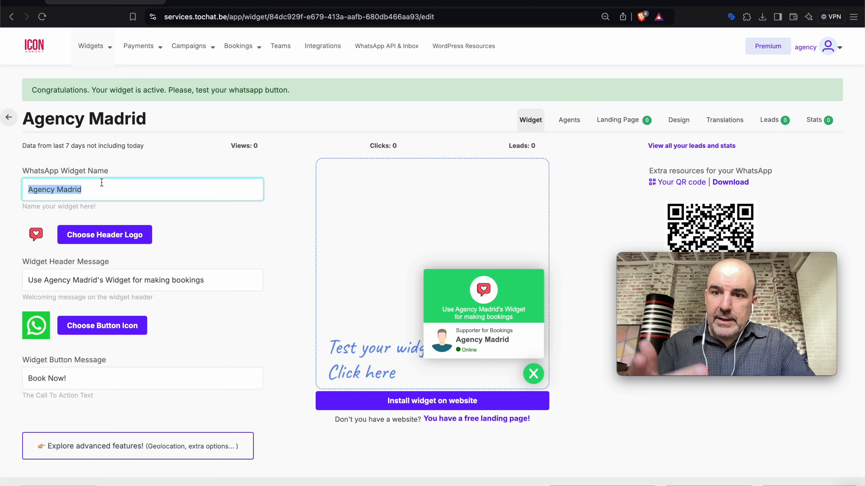
{"action": "type", "text": "Barber Shop"}
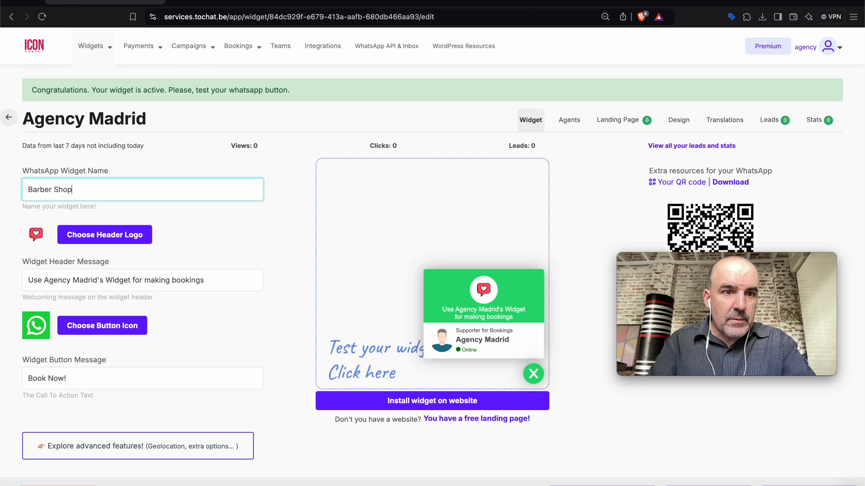
{"action": "left_click", "coordinate": [151, 237]}
{"action": "scroll", "coordinate": [426, 289], "scroll_direction": "down", "scroll_amount": 5}
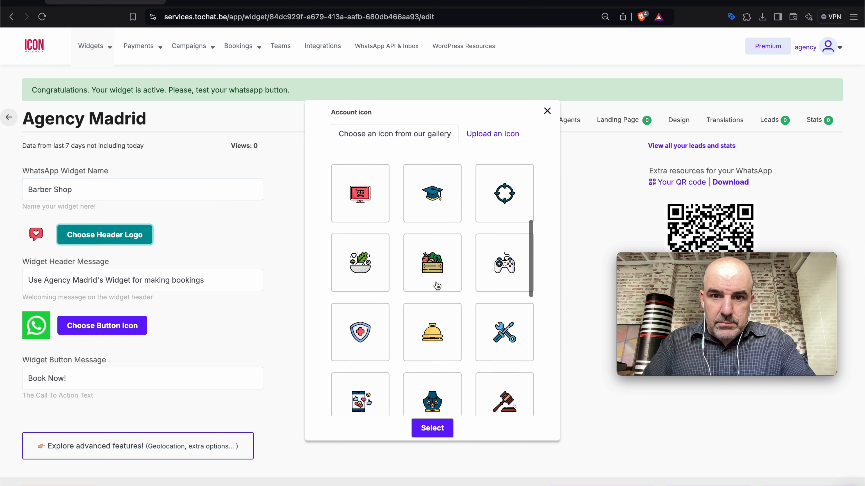
{"action": "scroll", "coordinate": [412, 293], "scroll_direction": "down", "scroll_amount": 1}
{"action": "left_click", "coordinate": [364, 347]}
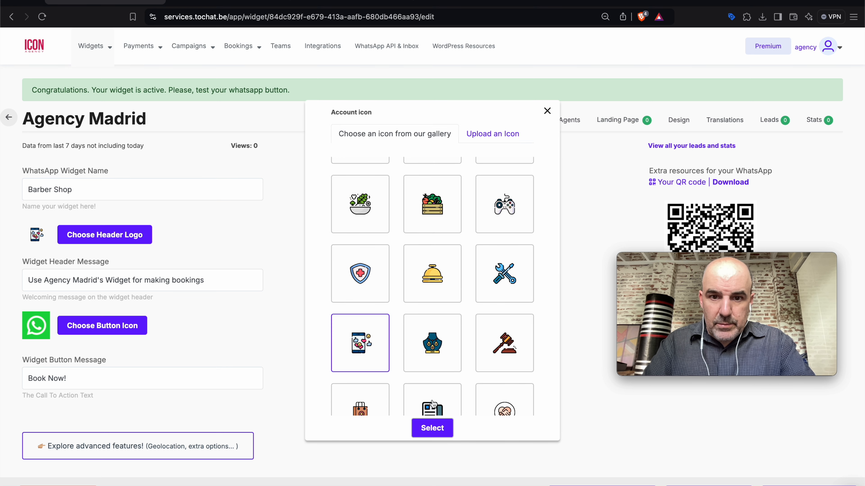
{"action": "left_click", "coordinate": [439, 437]}
Change the header message to 'Get your Booking today', save, and view the widget's agents
{"action": "triple_click", "coordinate": [198, 277]}
{"action": "type", "text": "Get your"}
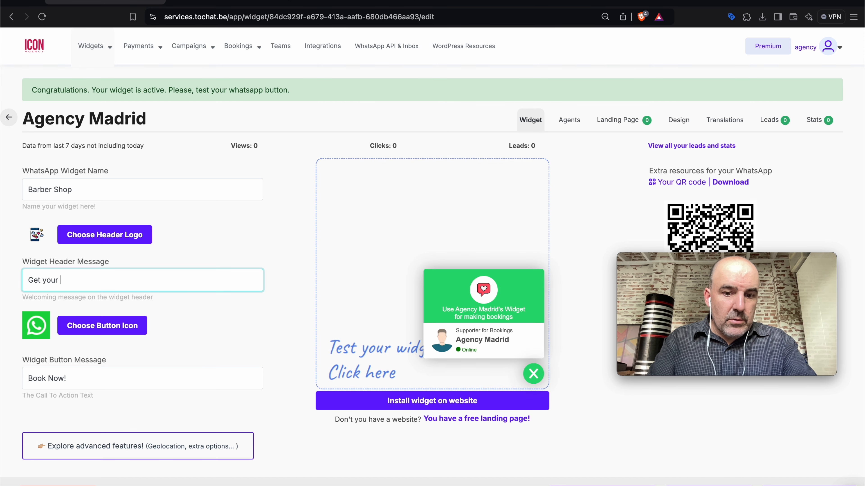
{"action": "type", "text": " Booking today"}
{"action": "key", "text": "Return"}
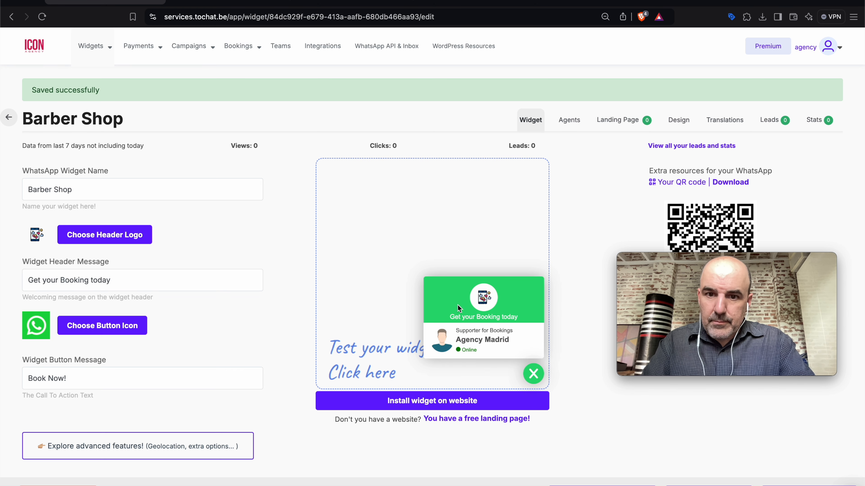
{"action": "left_click", "coordinate": [568, 120]}
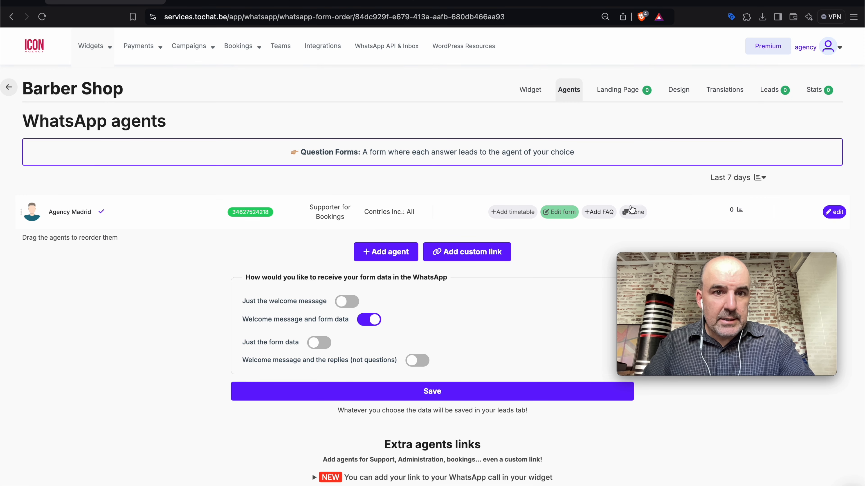
Change the Barber Shop agent's WhatsApp number, replace its notification e-mail with a new address, and save
{"action": "left_click", "coordinate": [834, 213]}
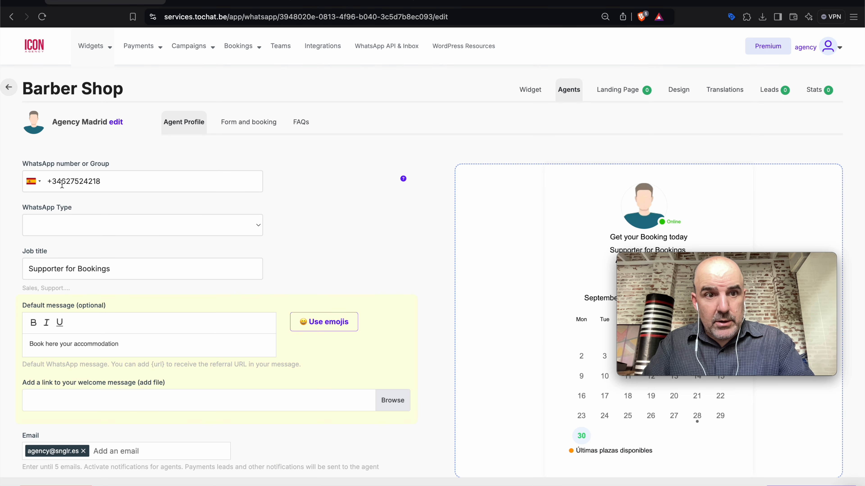
{"action": "type", "text": "777888"}
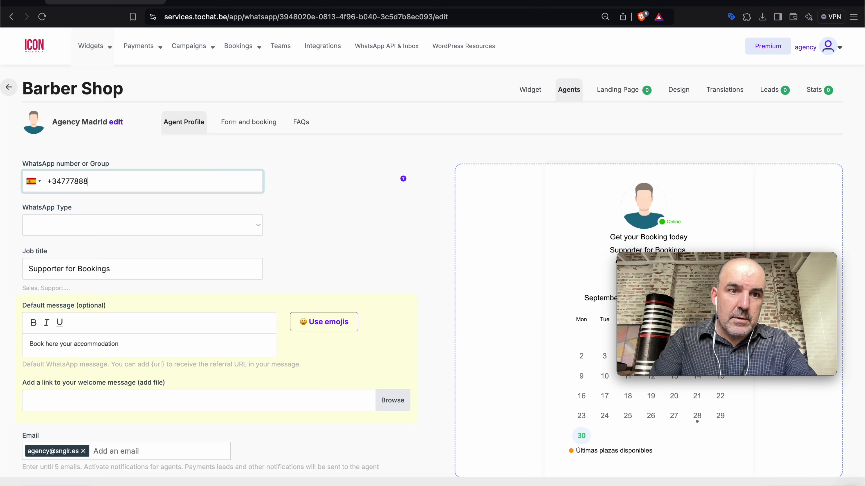
{"action": "scroll", "coordinate": [191, 381], "scroll_direction": "down", "scroll_amount": 2}
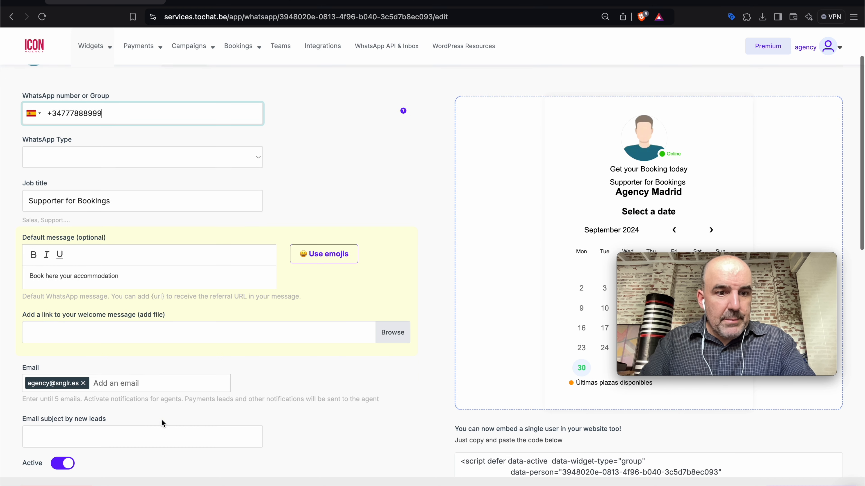
{"action": "left_click", "coordinate": [83, 383]}
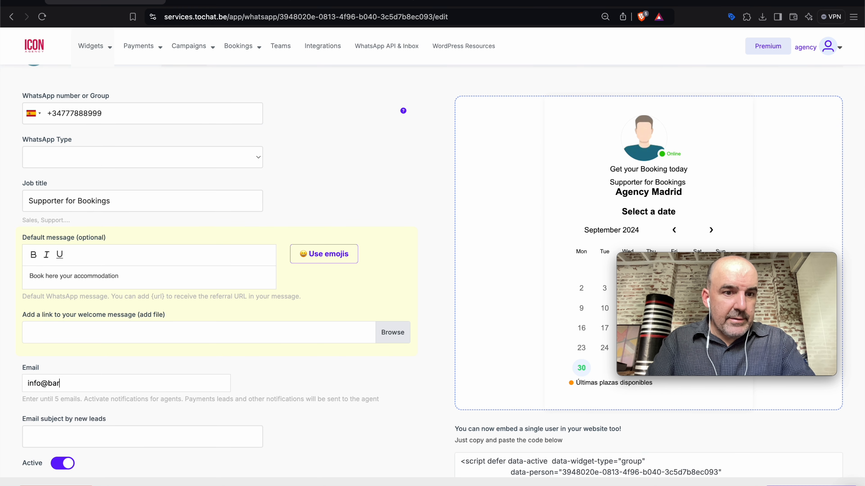
{"action": "key", "text": "super+a"}
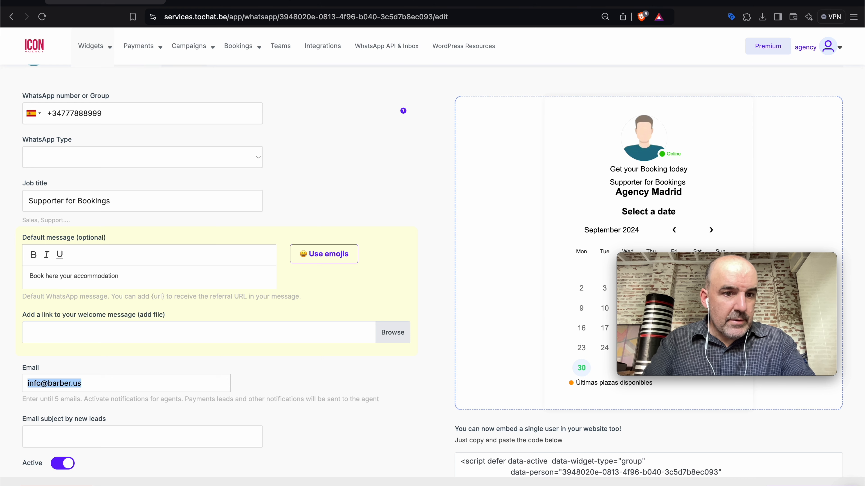
{"action": "key", "text": "Return"}
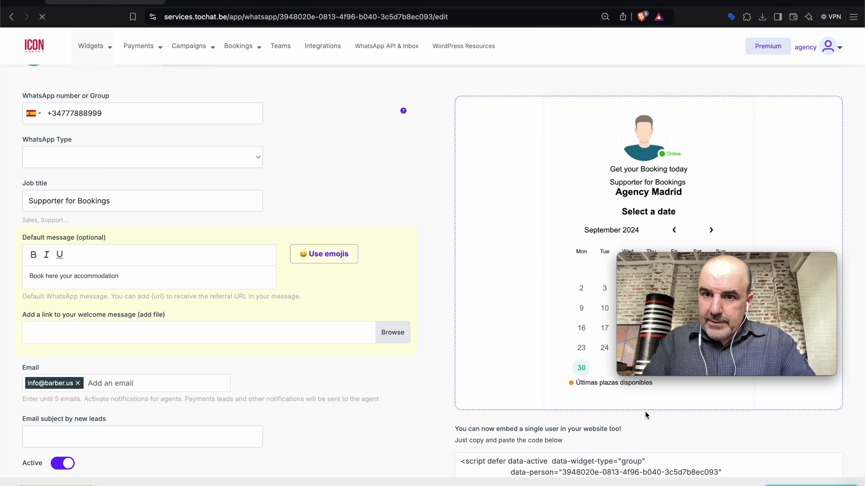
{"action": "scroll", "coordinate": [485, 299], "scroll_direction": "down", "scroll_amount": 6}
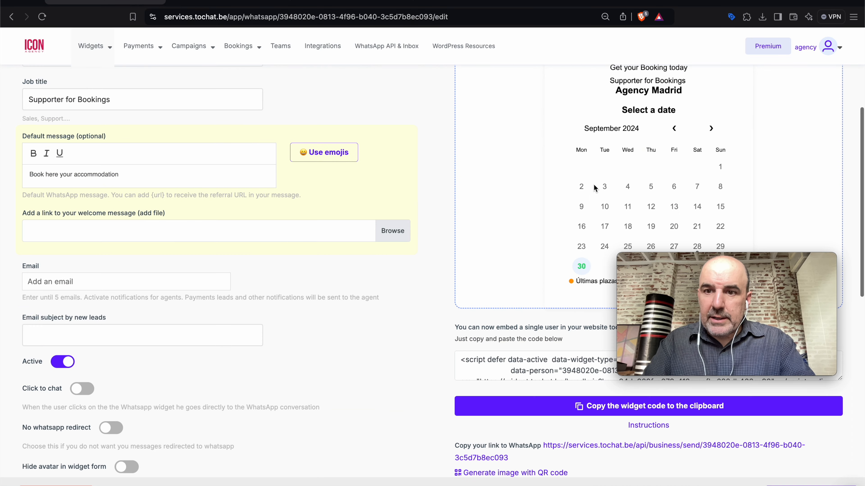
{"action": "scroll", "coordinate": [539, 198], "scroll_direction": "up", "scroll_amount": 6}
Review the booking settings: 60-minute slots, Monday–Friday 09:00–17:00, reminders at 24 and 48 hours
{"action": "left_click", "coordinate": [240, 154]}
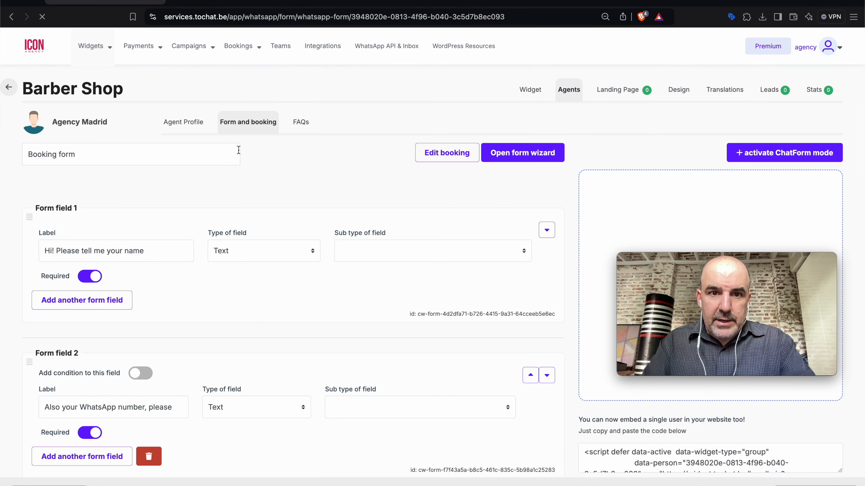
{"action": "left_click", "coordinate": [437, 155]}
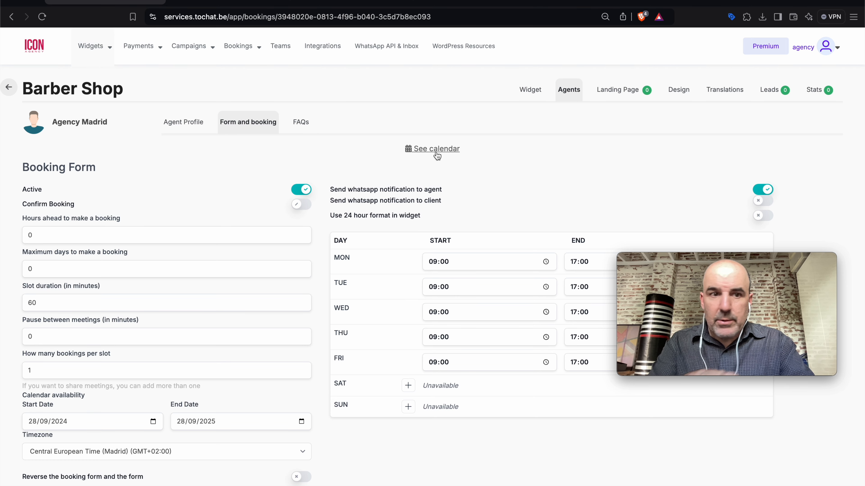
{"action": "scroll", "coordinate": [96, 313], "scroll_direction": "down", "scroll_amount": 5}
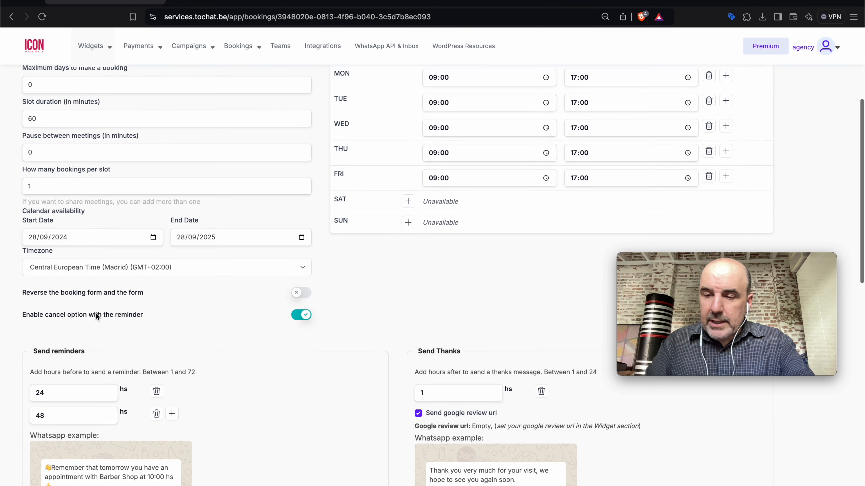
{"action": "scroll", "coordinate": [102, 325], "scroll_direction": "up", "scroll_amount": 5}
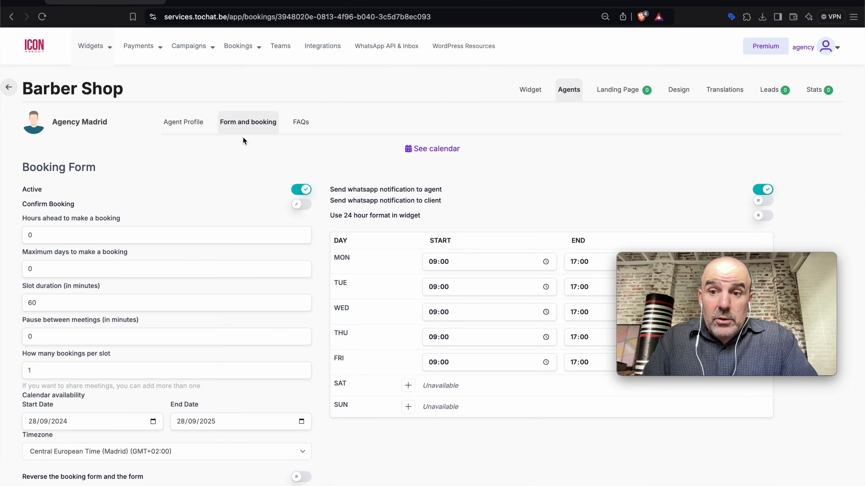
{"action": "left_click", "coordinate": [611, 90]}
Set the landing page to the Light theme with the towel-wrapped woman background photo
{"action": "left_click", "coordinate": [375, 259]}
{"action": "scroll", "coordinate": [341, 309], "scroll_direction": "down", "scroll_amount": 10}
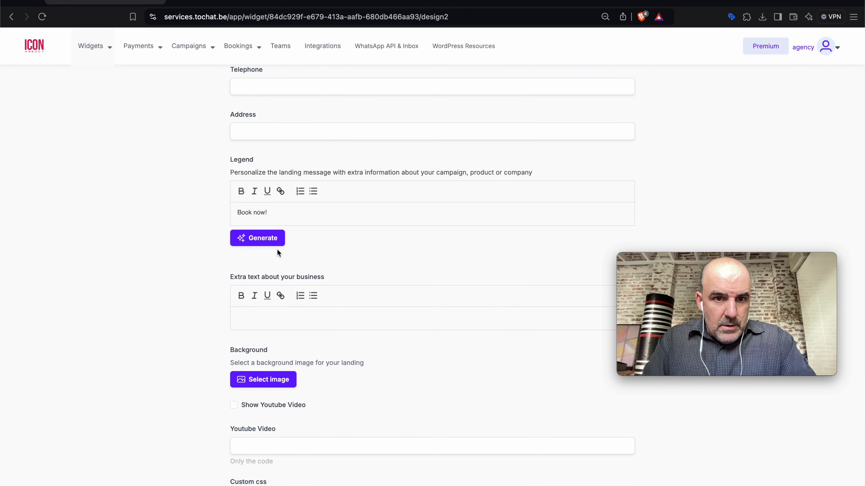
{"action": "left_click", "coordinate": [284, 382]}
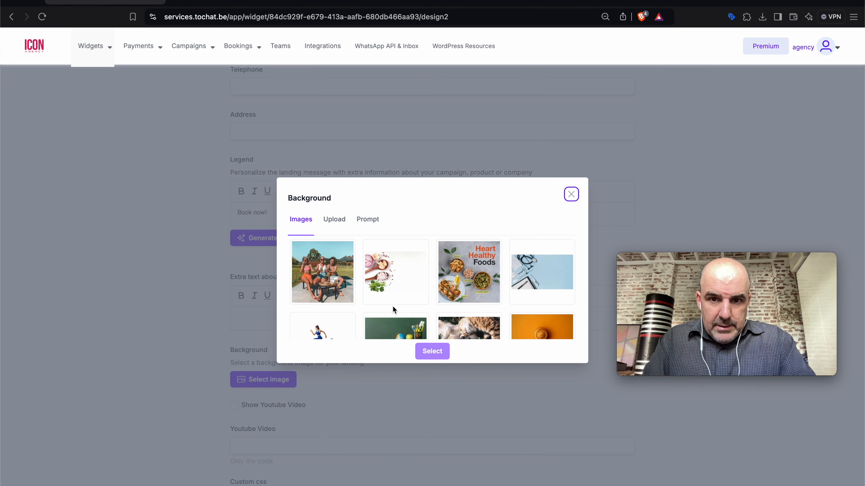
{"action": "scroll", "coordinate": [393, 308], "scroll_direction": "down", "scroll_amount": 2}
{"action": "scroll", "coordinate": [393, 308], "scroll_direction": "down", "scroll_amount": 5}
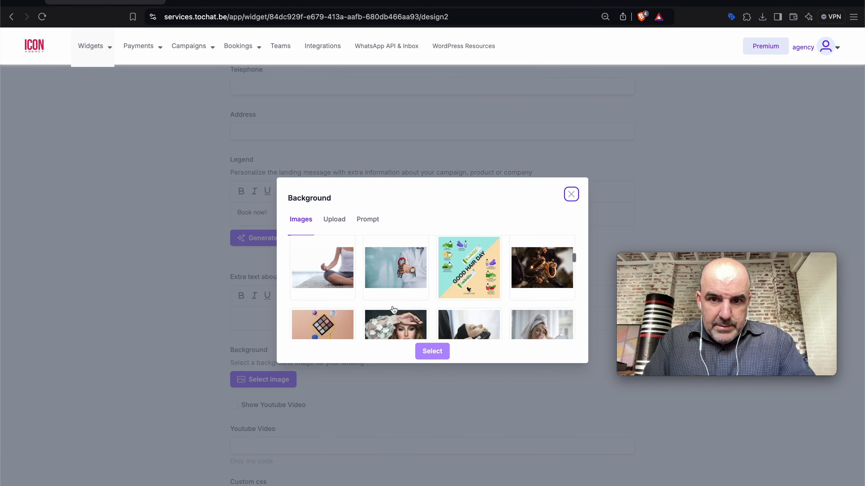
{"action": "left_click", "coordinate": [536, 299]}
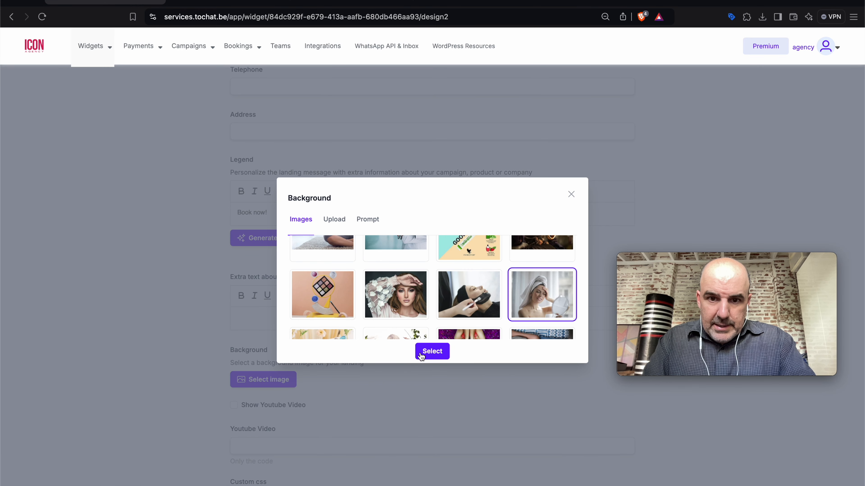
{"action": "left_click", "coordinate": [431, 355]}
Preview the public Barber Shop booking page in a new tab, then return to the editor
{"action": "scroll", "coordinate": [477, 427], "scroll_direction": "down", "scroll_amount": 9}
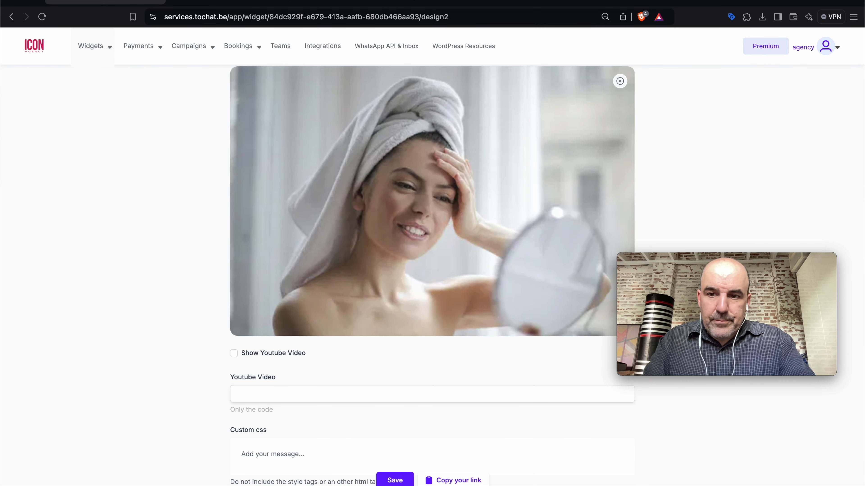
{"action": "left_click", "coordinate": [402, 484]}
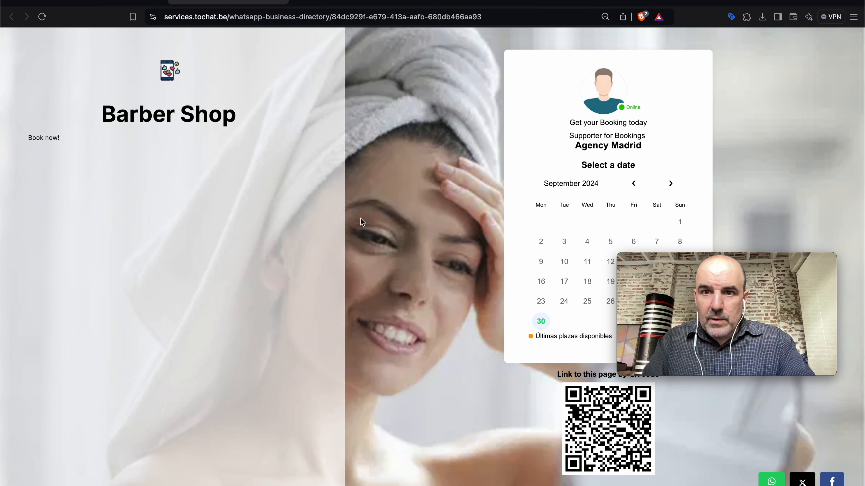
{"action": "left_click", "coordinate": [105, 1]}
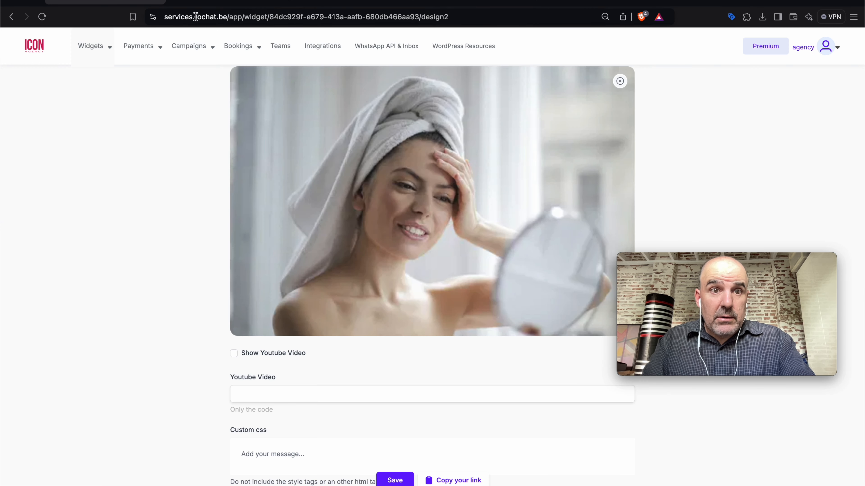
{"action": "left_click", "coordinate": [220, 2]}
{"action": "left_click", "coordinate": [125, 3]}
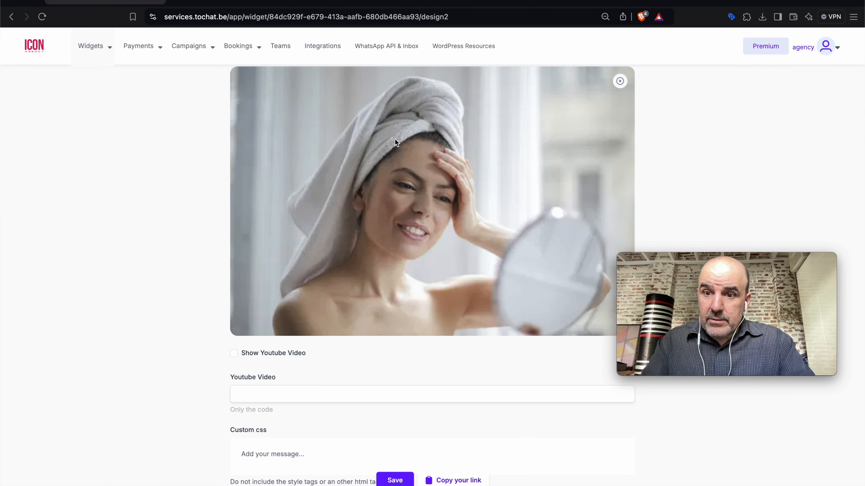
{"action": "scroll", "coordinate": [516, 250], "scroll_direction": "up", "scroll_amount": 20}
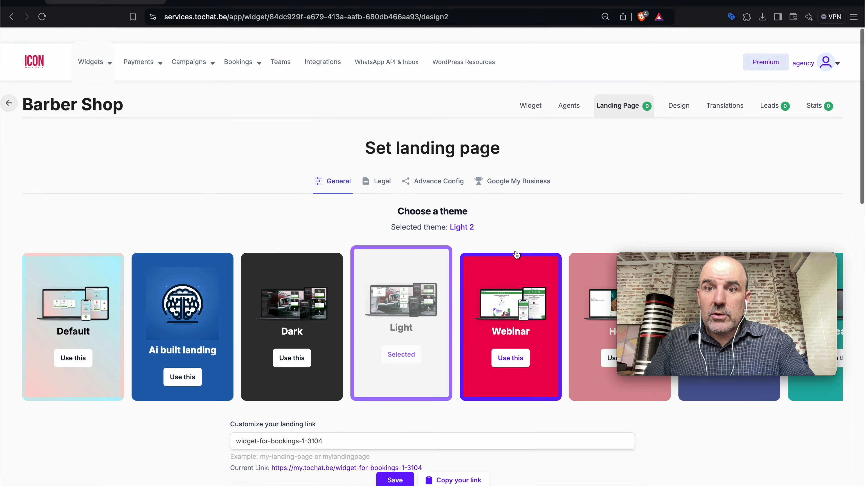
Create a new team member using the copied e-mail and password
{"action": "left_click", "coordinate": [280, 51]}
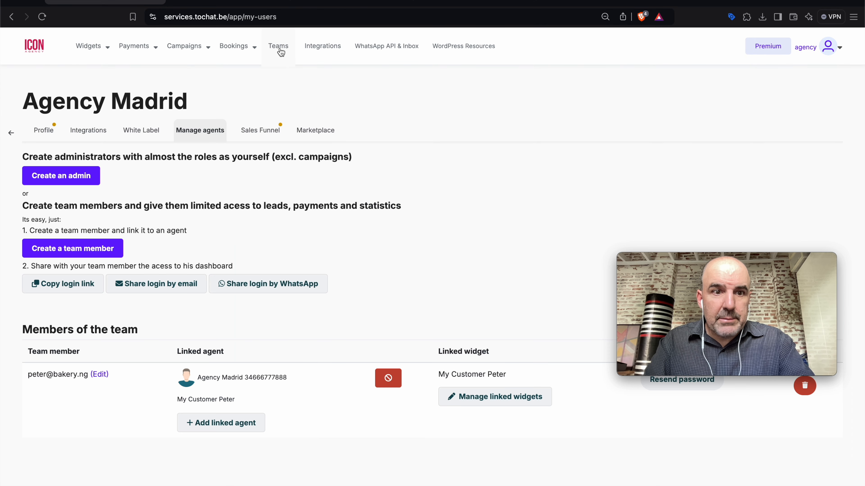
{"action": "left_click", "coordinate": [111, 253]}
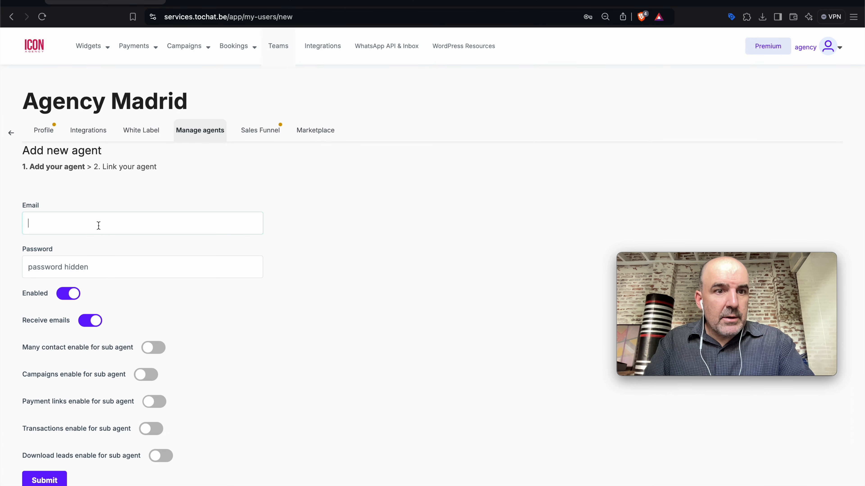
{"action": "key", "text": "super+v"}
{"action": "left_click", "coordinate": [103, 268]}
{"action": "key", "text": "super+v"}
{"action": "left_click", "coordinate": [54, 481]}
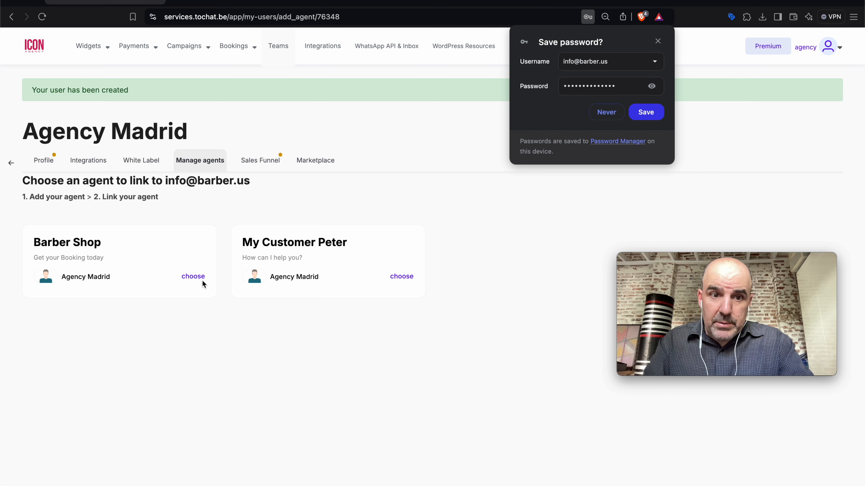
Link the new member to the Barber Shop agent and save their login in the browser
{"action": "left_click", "coordinate": [193, 276]}
{"action": "left_click", "coordinate": [519, 81]}
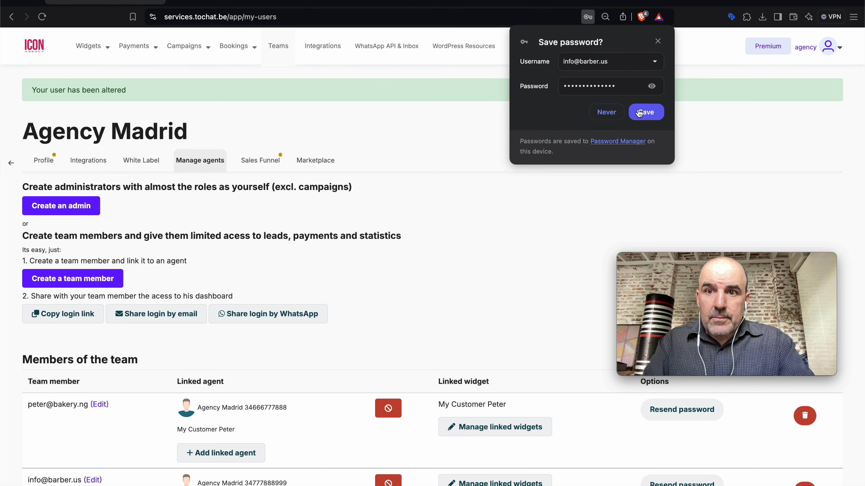
{"action": "left_click", "coordinate": [645, 112]}
{"action": "scroll", "coordinate": [448, 191], "scroll_direction": "down", "scroll_amount": 4}
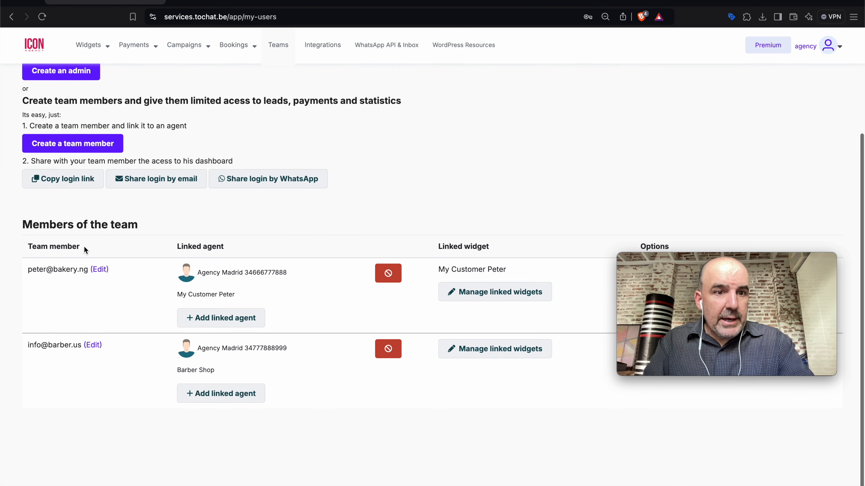
{"action": "left_click_drag", "start_coordinate": [28, 271], "coordinate": [68, 273]}
{"action": "left_click_drag", "start_coordinate": [28, 346], "coordinate": [81, 347]}
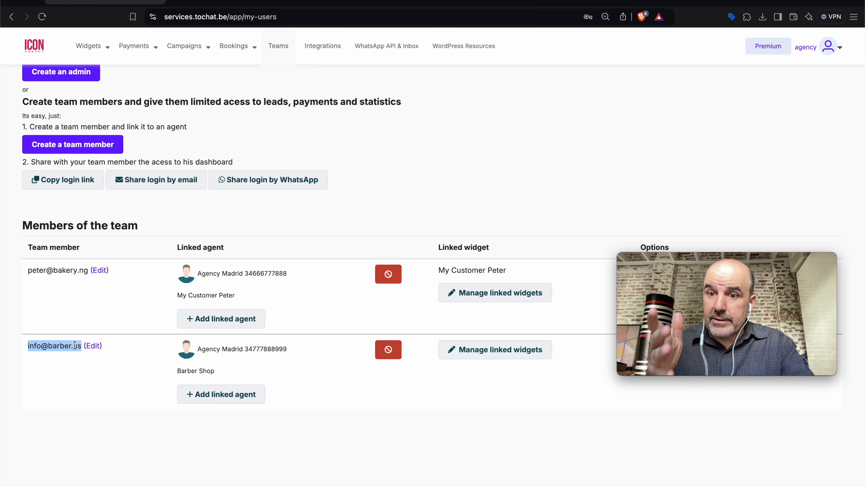
{"action": "left_click_drag", "start_coordinate": [177, 371], "coordinate": [219, 375]}
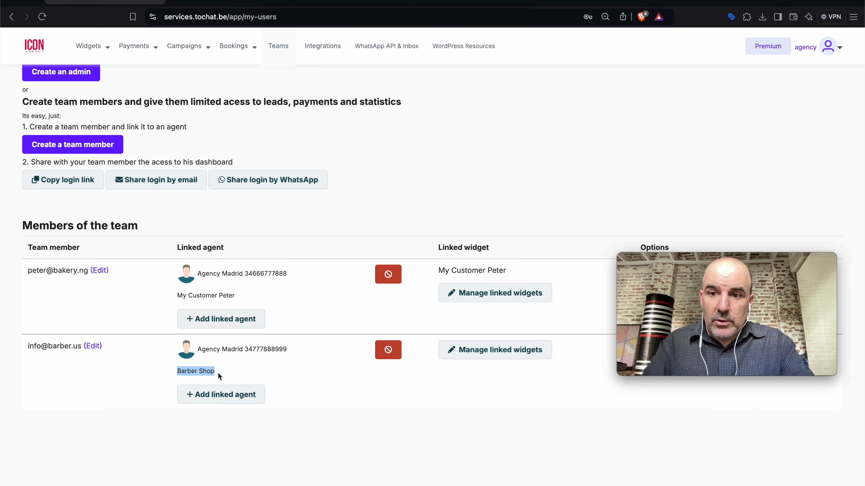
Bring up the browser's new-window options
{"action": "left_click", "coordinate": [56, 0]}
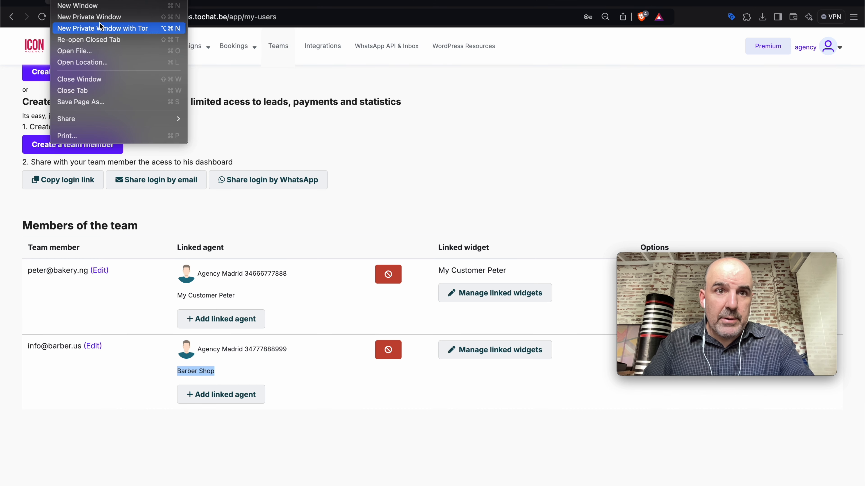
{"action": "left_click", "coordinate": [301, 192]}
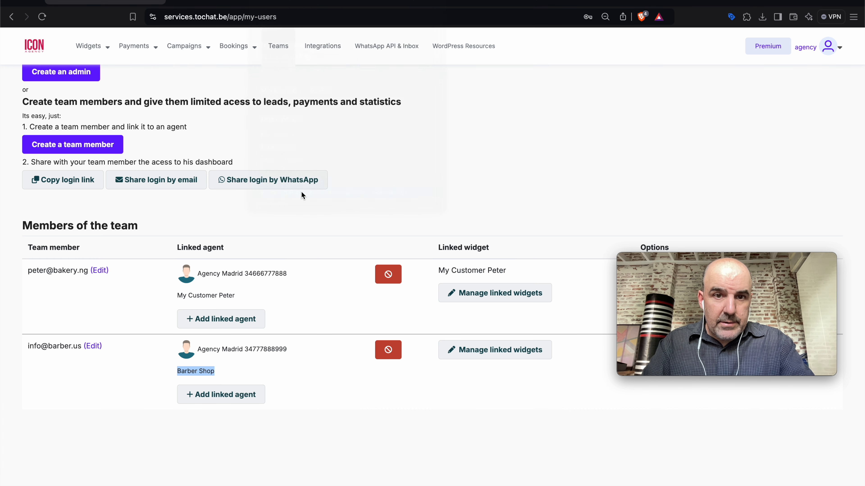
{"action": "left_click", "coordinate": [54, 1]}
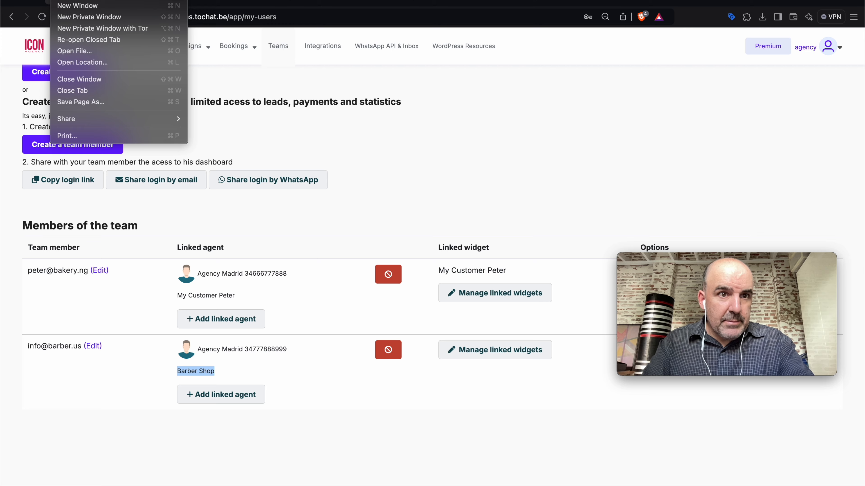
Open an ordinary private window instead of the Tor one and load services.tochat.be
{"action": "left_click", "coordinate": [86, 31]}
{"action": "key", "text": "super+w"}
{"action": "left_click", "coordinate": [56, 1]}
{"action": "left_click", "coordinate": [91, 18]}
{"action": "type", "text": "serbi"}
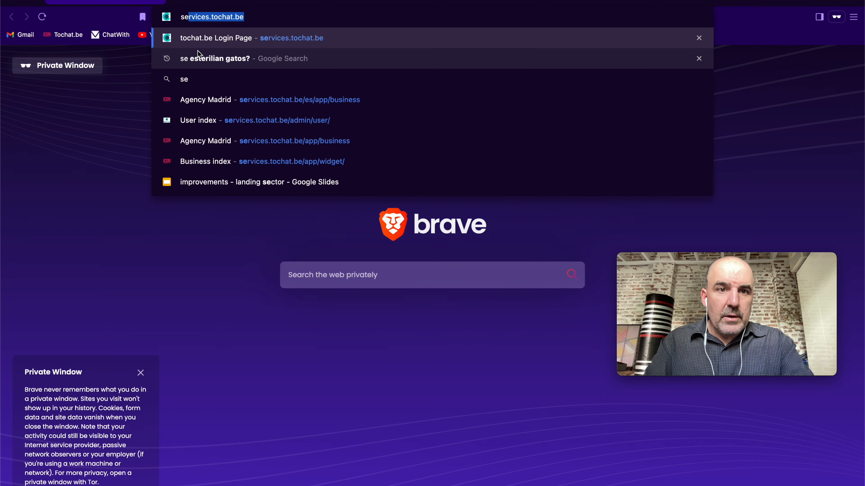
{"action": "key", "text": "BackSpace"}
{"action": "key", "text": "BackSpace"}
{"action": "type", "text": "v"}
{"action": "key", "text": "Return"}
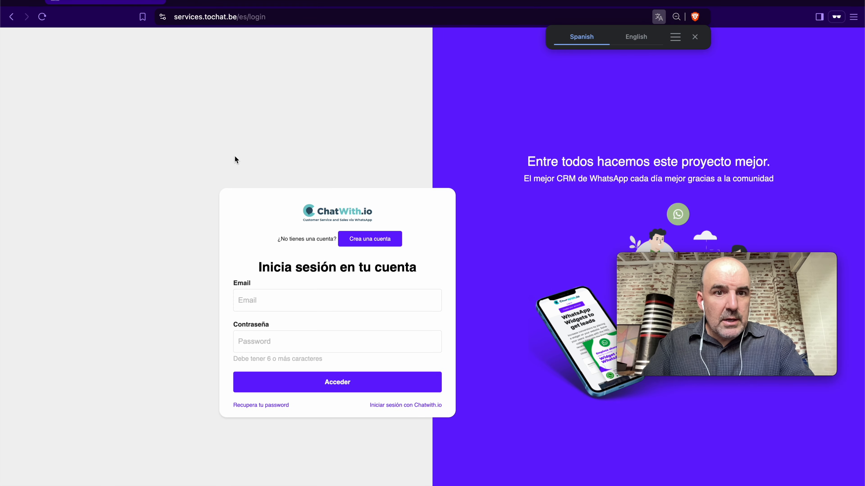
Sign in with the Barber Shop member's saved login to reach their zero-lead dashboard
{"action": "left_click", "coordinate": [293, 298]}
{"action": "left_click", "coordinate": [327, 329]}
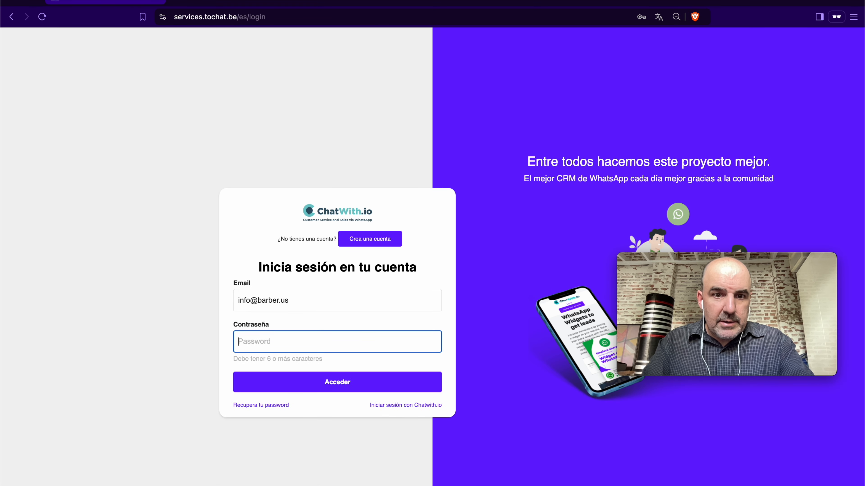
{"action": "left_click", "coordinate": [346, 386]}
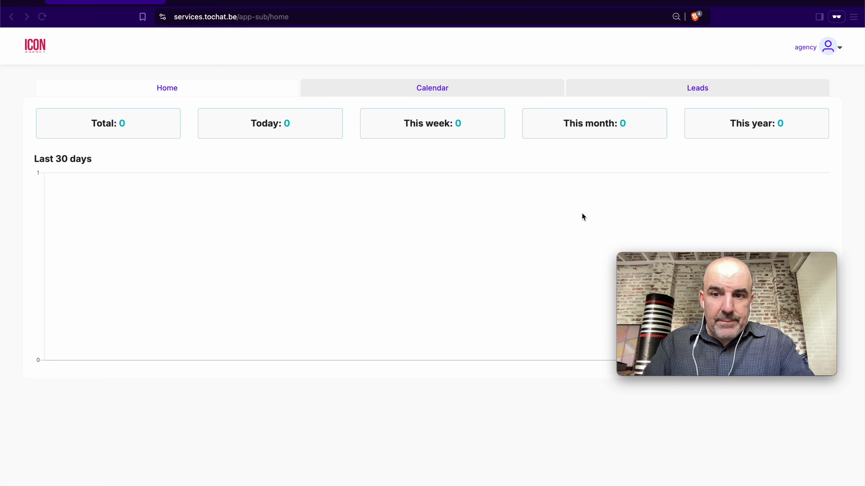
{"action": "left_click", "coordinate": [863, 233]}
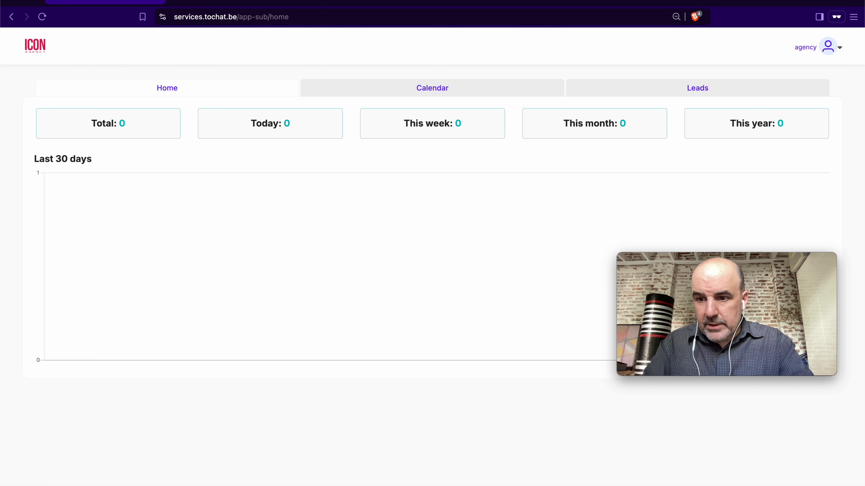
Narrow the team member's dashboard window to phone width to show its mobile Home, Calendar, Leads and Stats layout
{"action": "left_click_drag", "start_coordinate": [863, 485], "coordinate": [188, 485]}
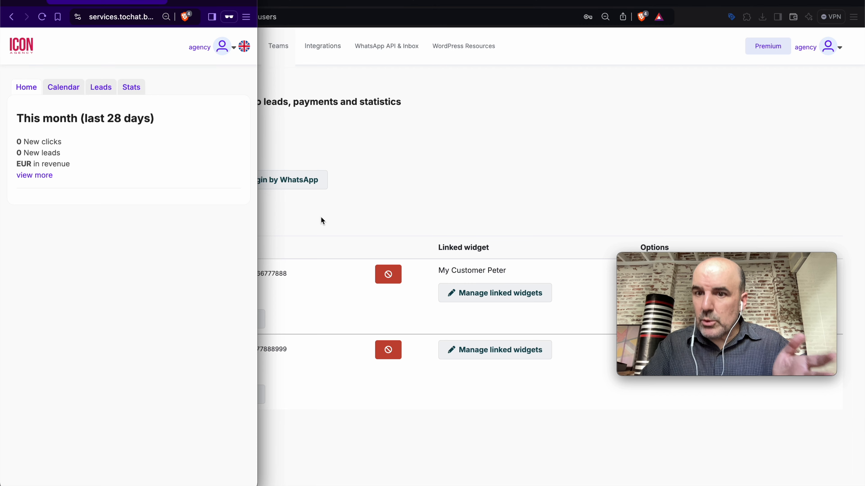
Bring the agency's team page to the front and browse its Widgets and Payments menus
{"action": "left_click", "coordinate": [463, 194]}
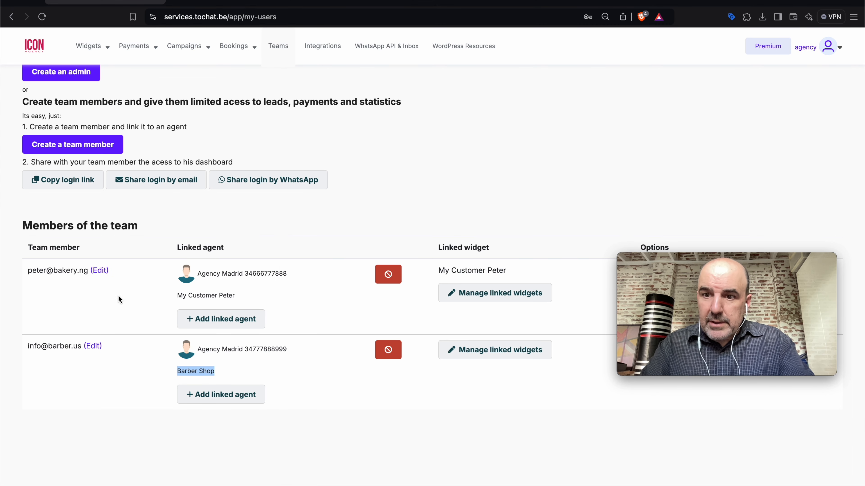
{"action": "scroll", "coordinate": [179, 310], "scroll_direction": "up", "scroll_amount": 4}
{"action": "mouse_move", "coordinate": [93, 50]}
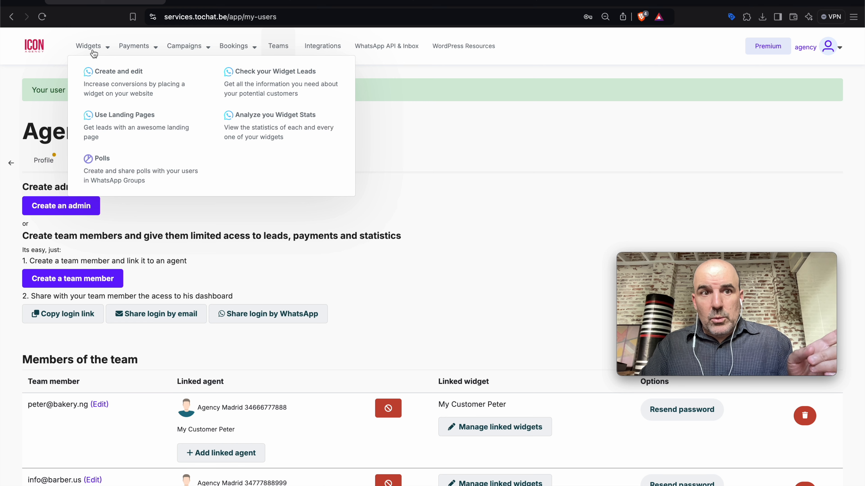
{"action": "mouse_move", "coordinate": [127, 53]}
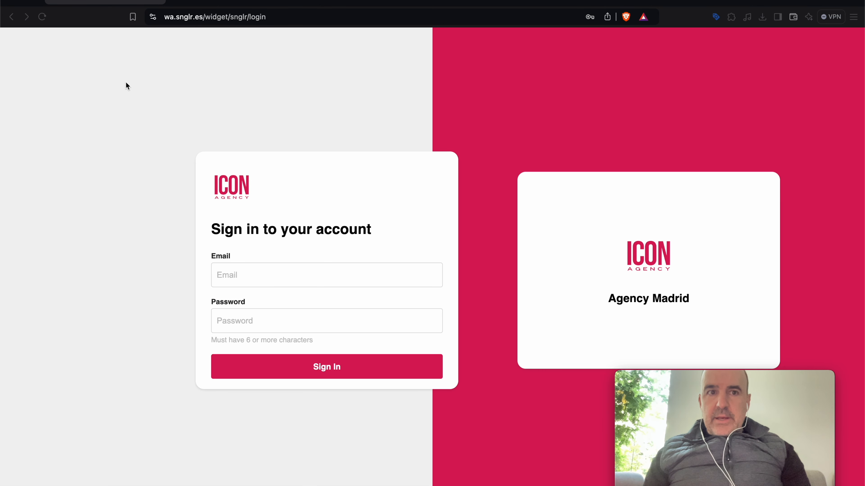
Sign in to the wa.snglr.es branded dashboard with the agency's saved login
{"action": "left_click", "coordinate": [183, 15]}
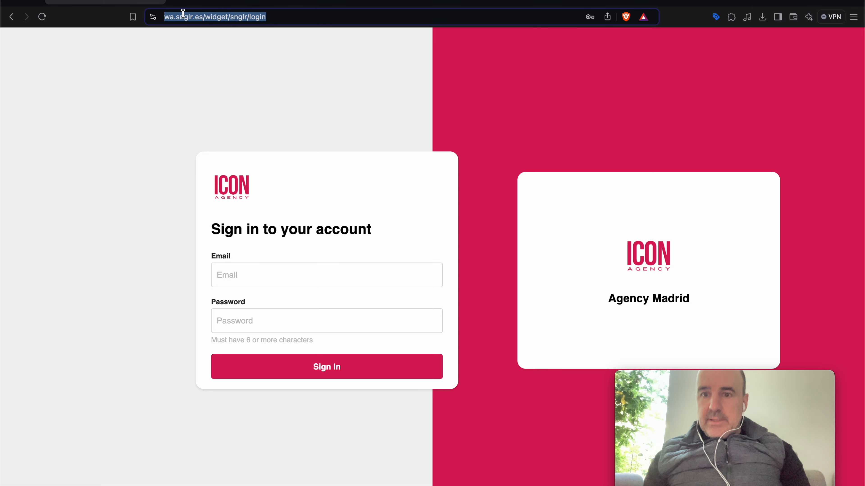
{"action": "key", "text": "super+a"}
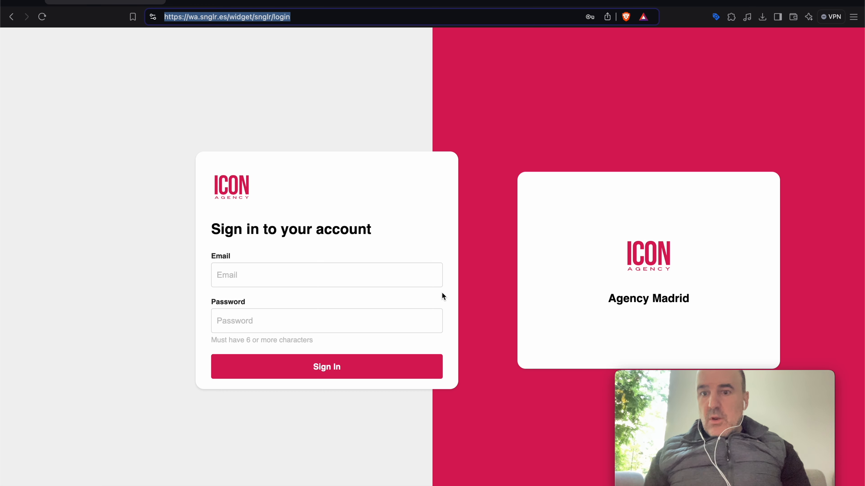
{"action": "left_click", "coordinate": [338, 275]}
{"action": "left_click", "coordinate": [334, 300]}
{"action": "left_click", "coordinate": [344, 367]}
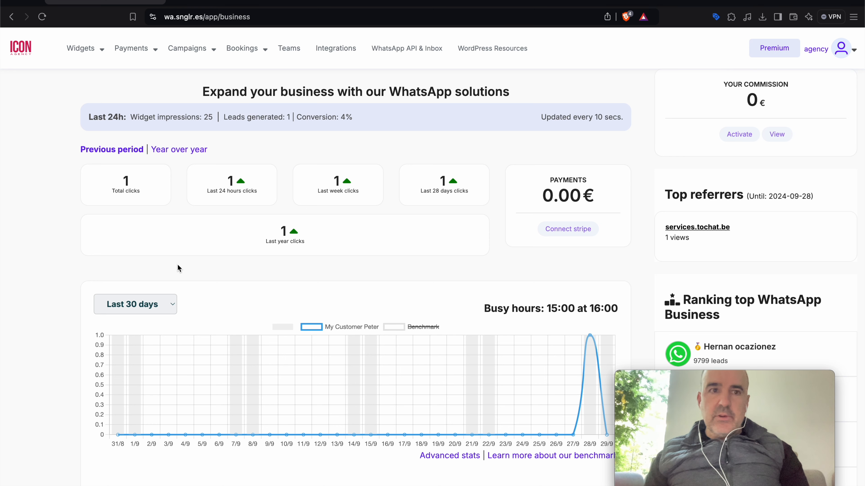
Open Widgets, then the Teams page, and select the first member's login e-mail
{"action": "mouse_move", "coordinate": [80, 48]}
{"action": "left_click", "coordinate": [111, 102]}
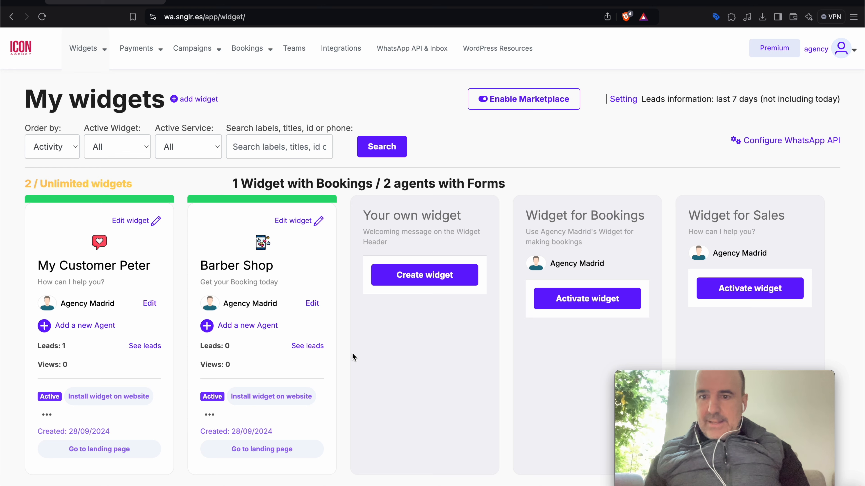
{"action": "left_click", "coordinate": [294, 49]}
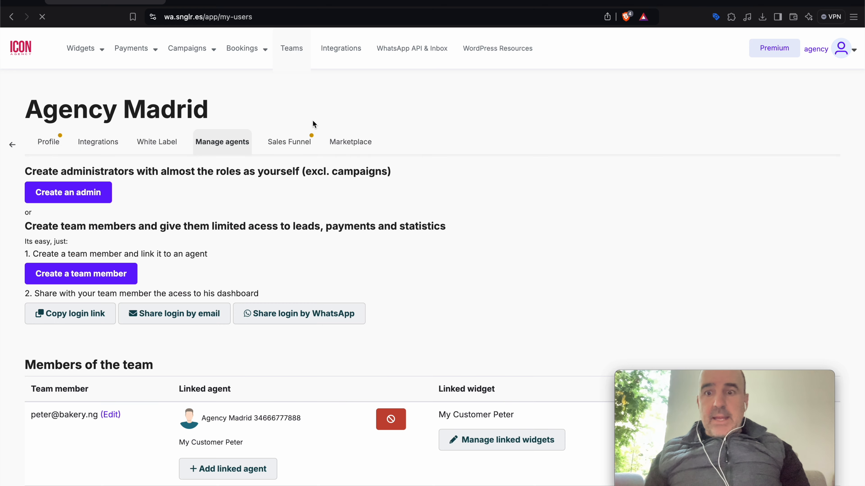
{"action": "scroll", "coordinate": [296, 282], "scroll_direction": "down", "scroll_amount": 5}
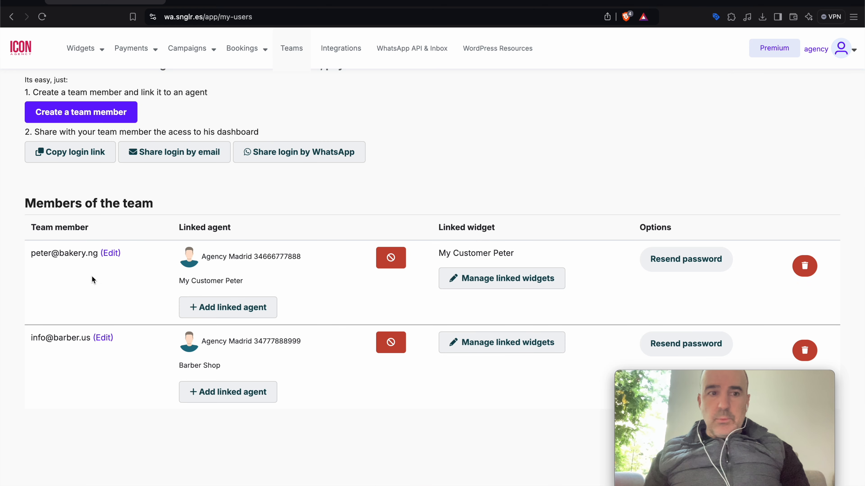
{"action": "left_click_drag", "start_coordinate": [31, 254], "coordinate": [91, 254]}
{"action": "key", "text": "super+c"}
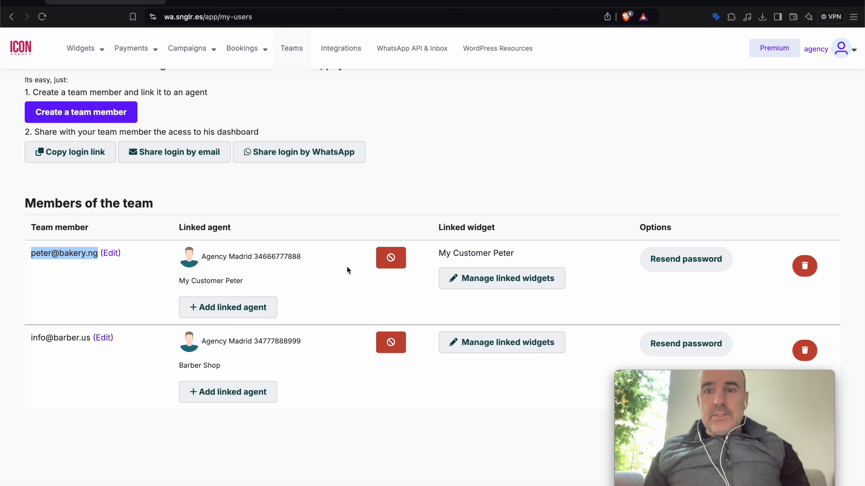
{"action": "scroll", "coordinate": [630, 201], "scroll_direction": "up", "scroll_amount": 5}
Log out of the agency and sign in with the team member's pasted e-mail and password
{"action": "left_click", "coordinate": [843, 51]}
{"action": "left_click", "coordinate": [774, 193]}
{"action": "left_click", "coordinate": [310, 275]}
{"action": "key", "text": "super+v"}
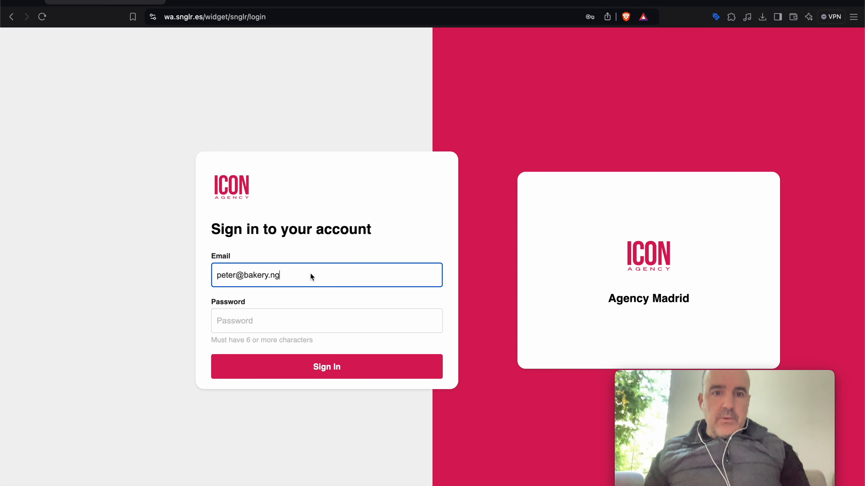
{"action": "left_click", "coordinate": [297, 322]}
{"action": "key", "text": "super+v"}
{"action": "left_click", "coordinate": [306, 367]}
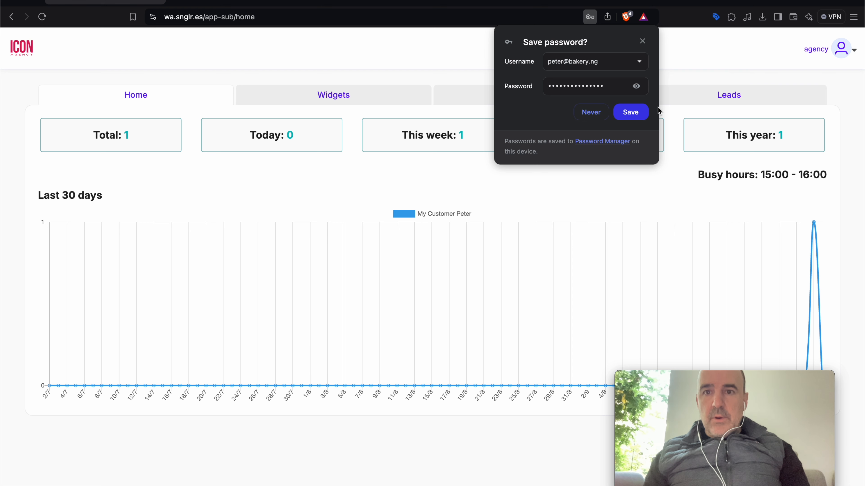
Save the team member's password in the browser and open their Leads
{"action": "left_click", "coordinate": [630, 112]}
{"action": "left_click", "coordinate": [216, 19]}
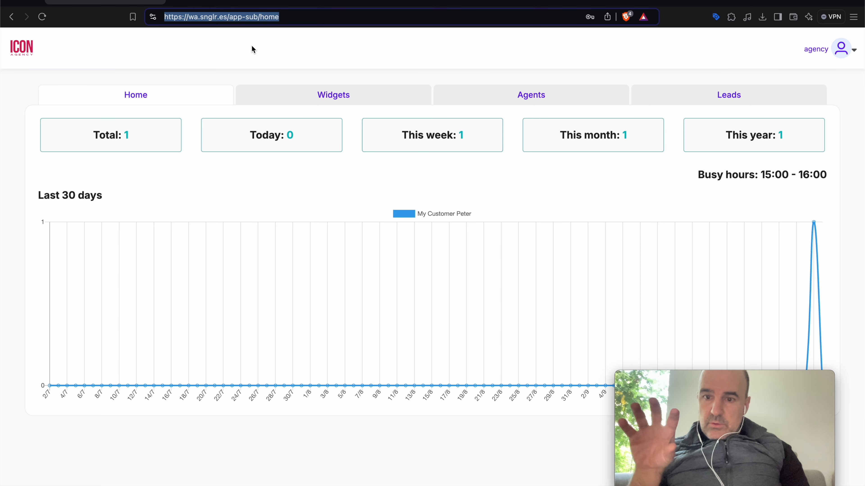
{"action": "left_click", "coordinate": [677, 93]}
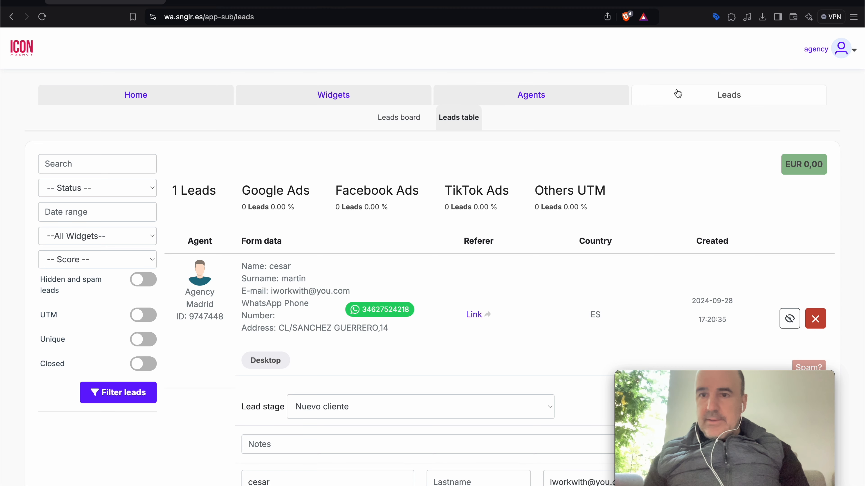
Narrow the leads page window to preview its mobile layout, then restore full width
{"action": "left_click_drag", "start_coordinate": [860, 202], "coordinate": [119, 204]}
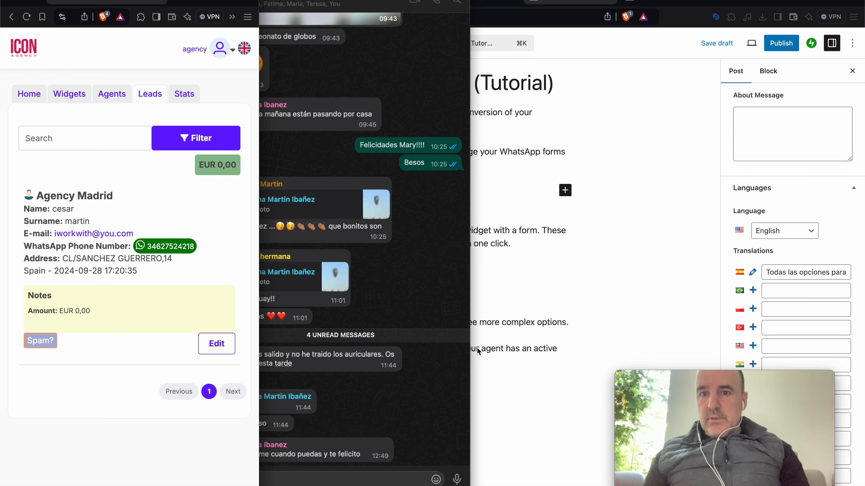
{"action": "left_click_drag", "start_coordinate": [259, 341], "coordinate": [862, 369]}
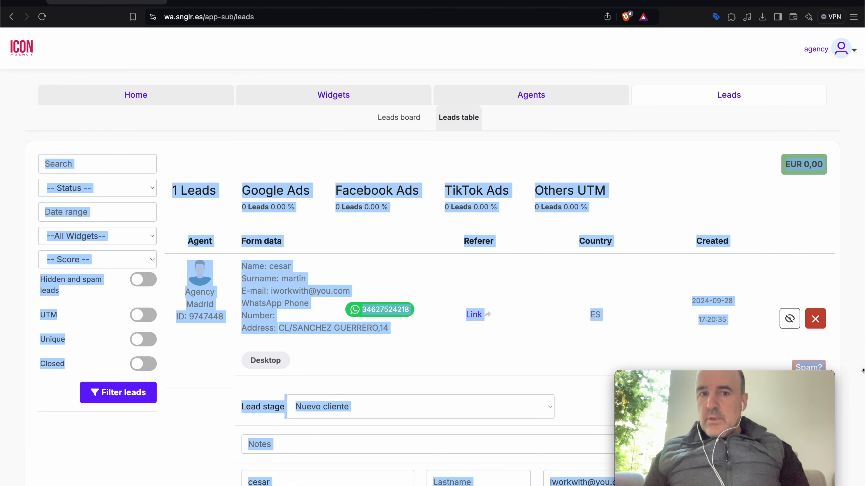
{"action": "left_click", "coordinate": [519, 342]}
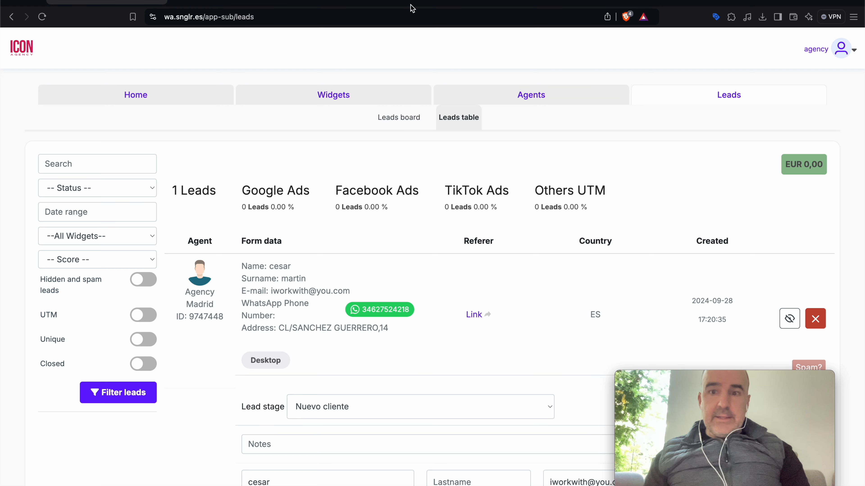
Log out of the team member account and sign back in with the agency's saved login
{"action": "left_click", "coordinate": [843, 58]}
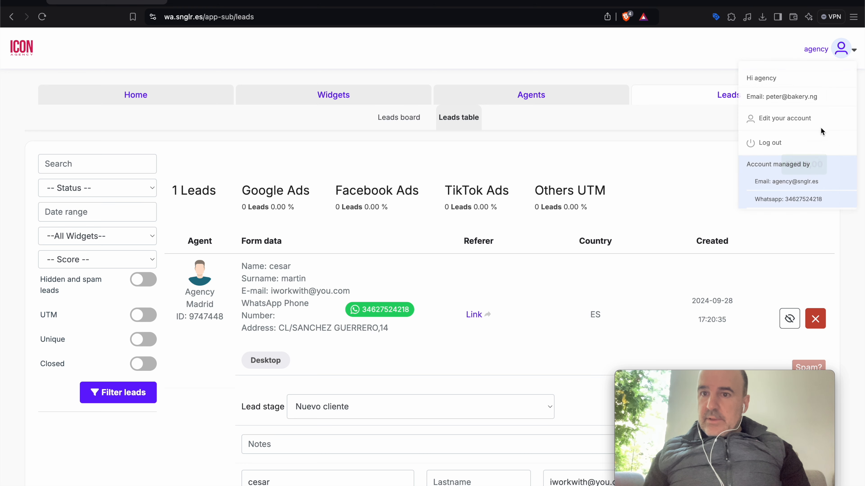
{"action": "left_click", "coordinate": [771, 145]}
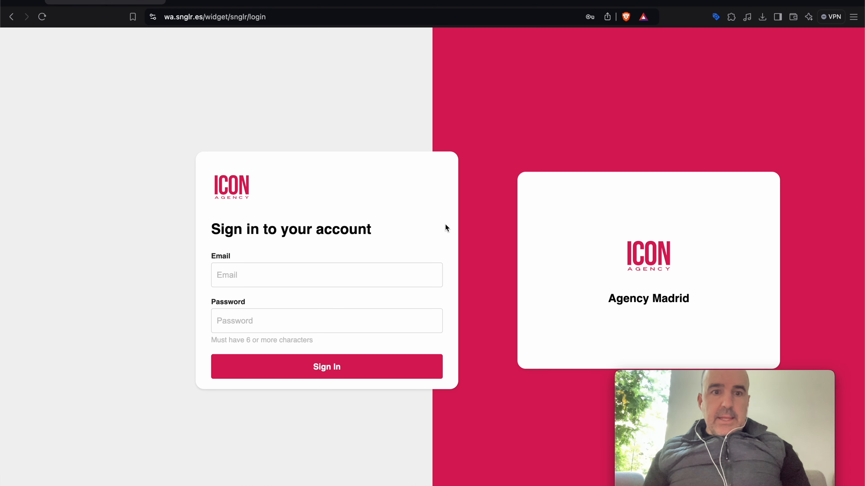
{"action": "left_click", "coordinate": [363, 272]}
{"action": "left_click", "coordinate": [343, 331]}
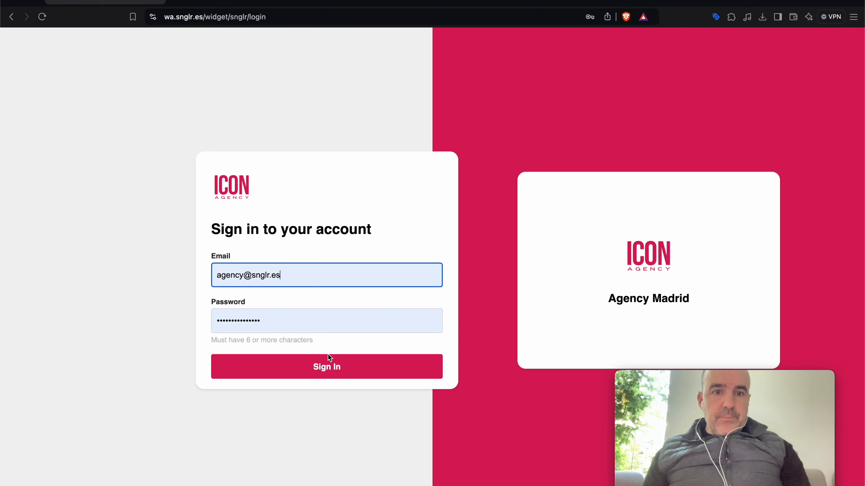
{"action": "left_click", "coordinate": [328, 357]}
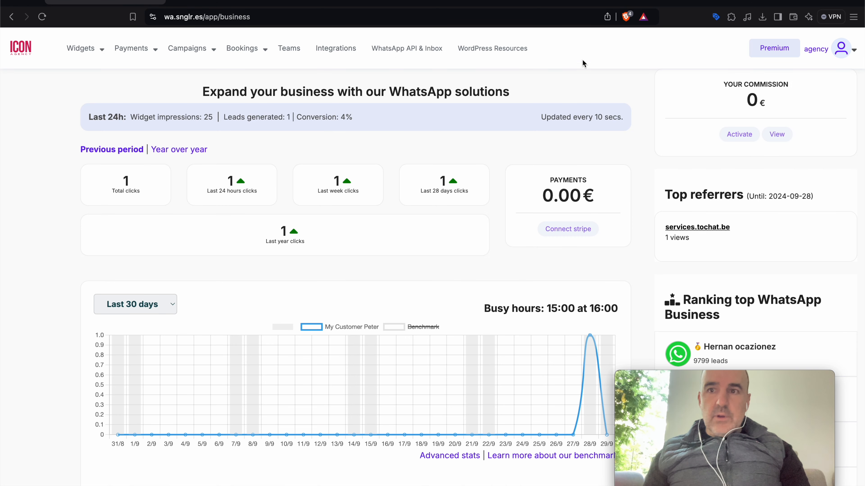
Open the agency's account settings and its White Label branding section
{"action": "left_click", "coordinate": [841, 54]}
{"action": "left_click", "coordinate": [786, 143]}
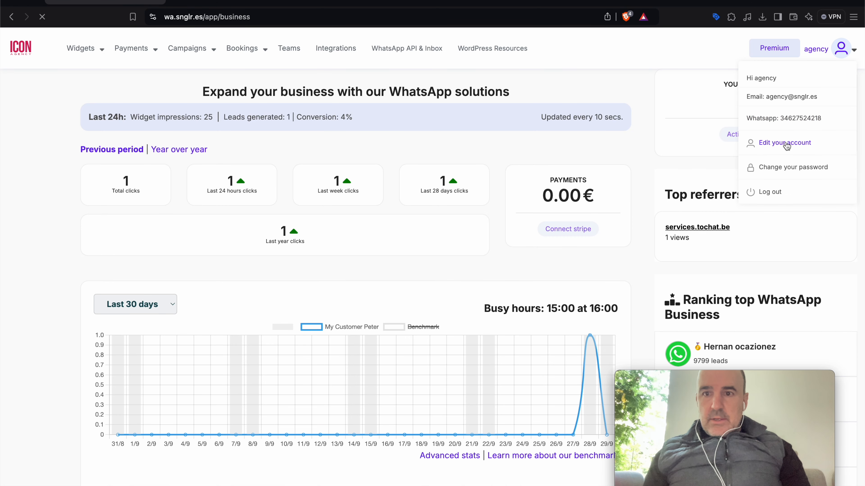
{"action": "left_click", "coordinate": [157, 143]}
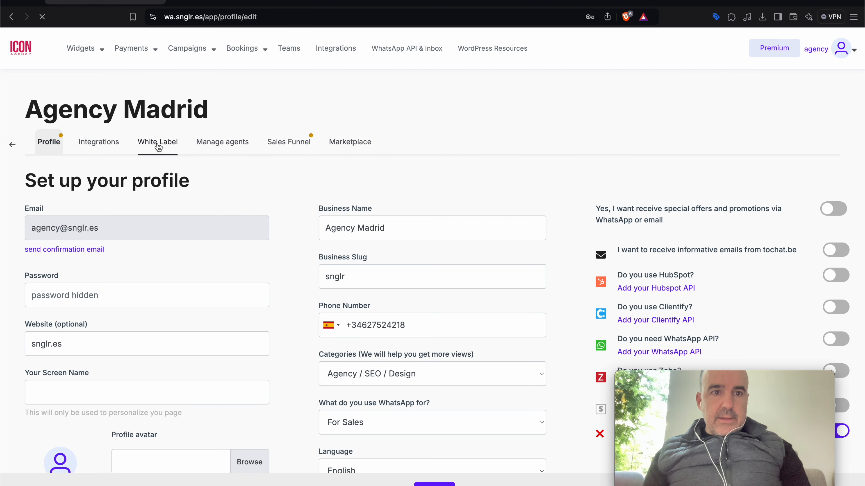
Review the White Label branding settings, leaving Default page unset, then open the Payment Links list
{"action": "scroll", "coordinate": [302, 283], "scroll_direction": "down", "scroll_amount": 4}
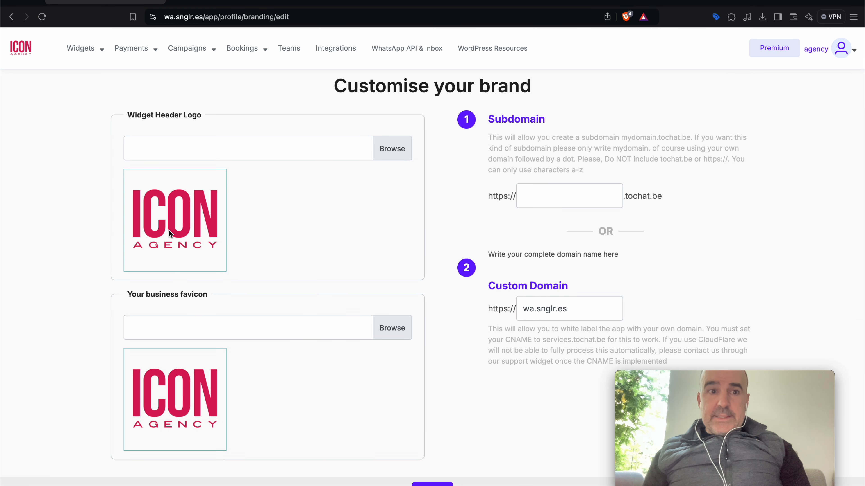
{"action": "scroll", "coordinate": [221, 368], "scroll_direction": "down", "scroll_amount": 8}
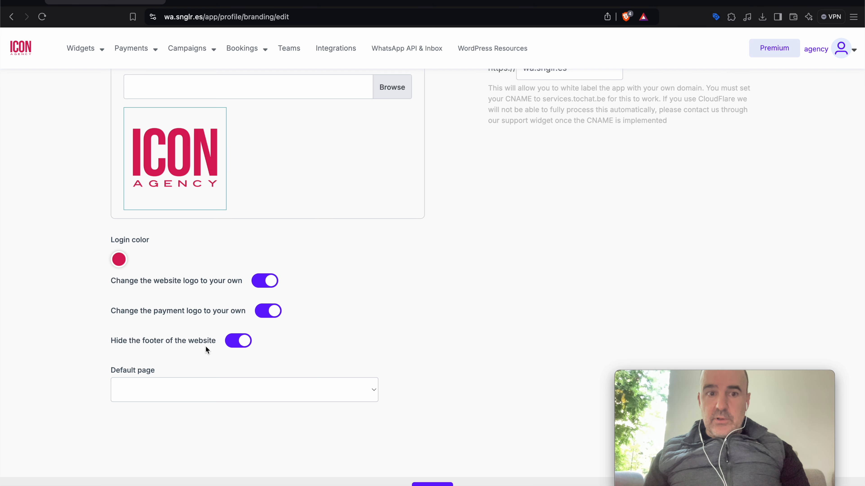
{"action": "left_click", "coordinate": [241, 388]}
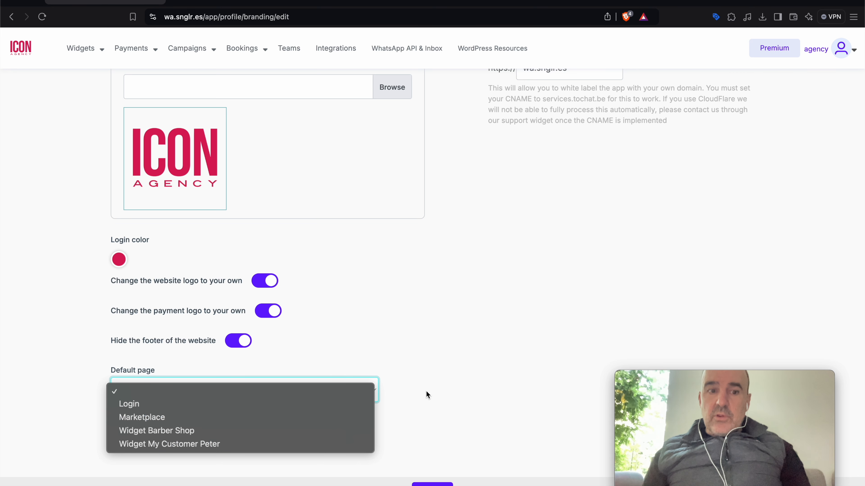
{"action": "left_click", "coordinate": [447, 392]}
{"action": "scroll", "coordinate": [422, 335], "scroll_direction": "up", "scroll_amount": 2}
{"action": "scroll", "coordinate": [422, 335], "scroll_direction": "up", "scroll_amount": 6}
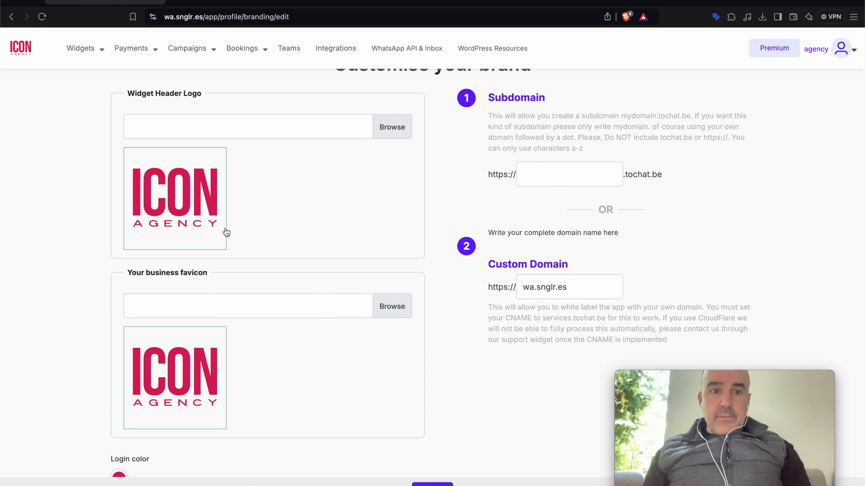
{"action": "scroll", "coordinate": [223, 356], "scroll_direction": "down", "scroll_amount": 2}
{"action": "scroll", "coordinate": [223, 357], "scroll_direction": "down", "scroll_amount": 5}
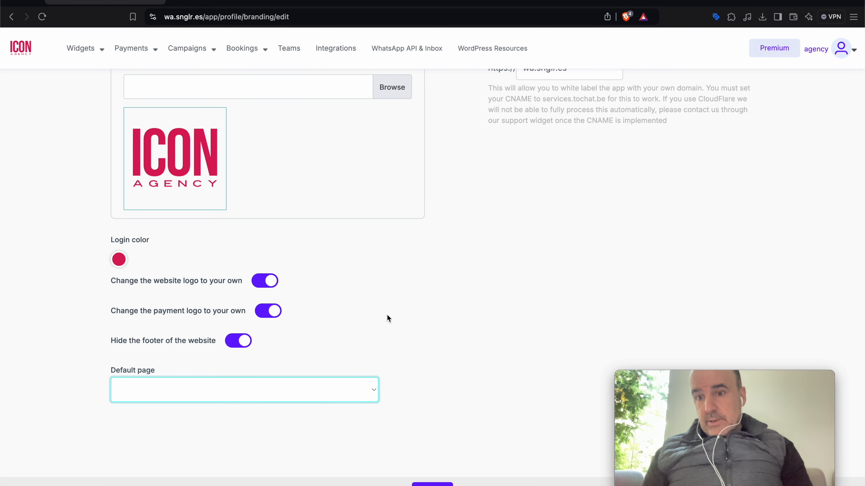
{"action": "scroll", "coordinate": [387, 319], "scroll_direction": "up", "scroll_amount": 6}
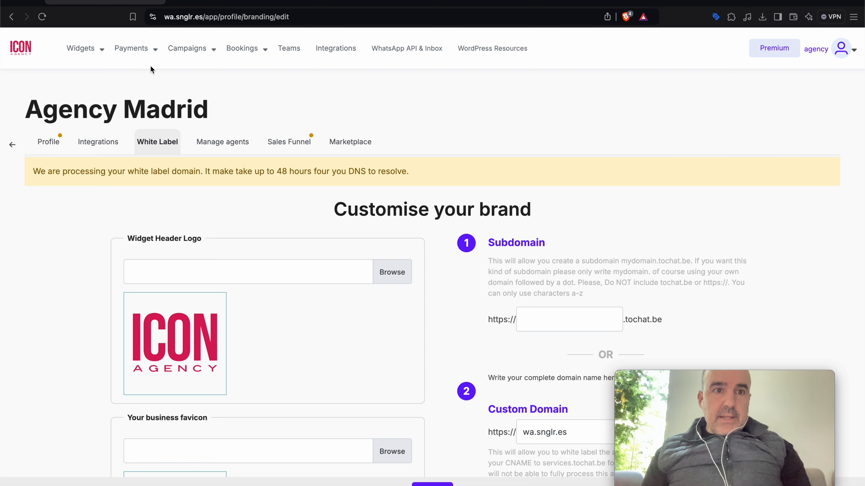
{"action": "left_click", "coordinate": [146, 79]}
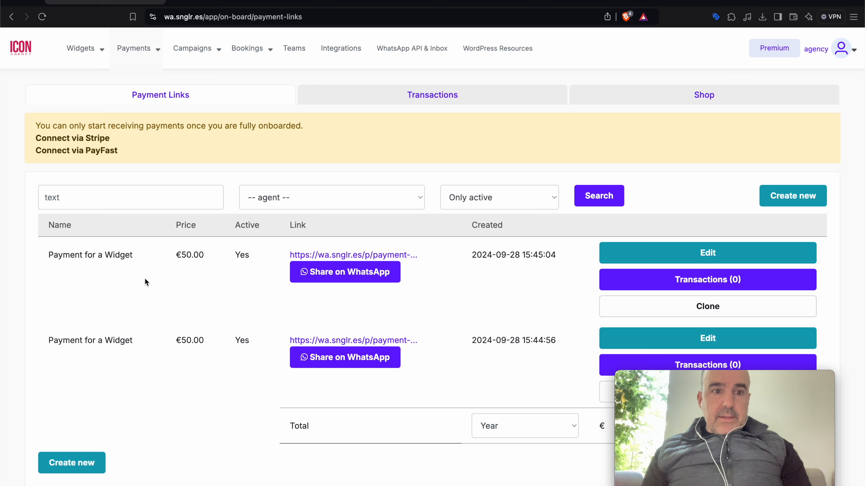